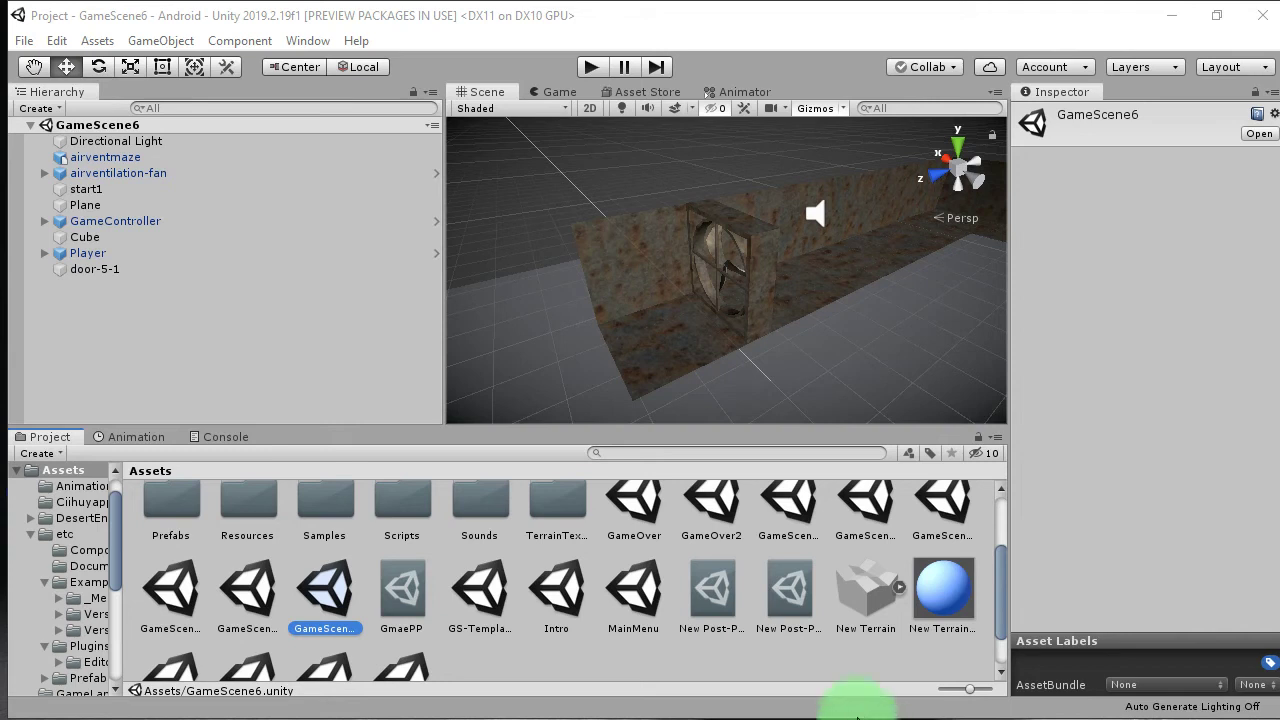
# - Nest airventilation-fan under airventmaze in the Hierarchy
pyautogui.click(752, 250)
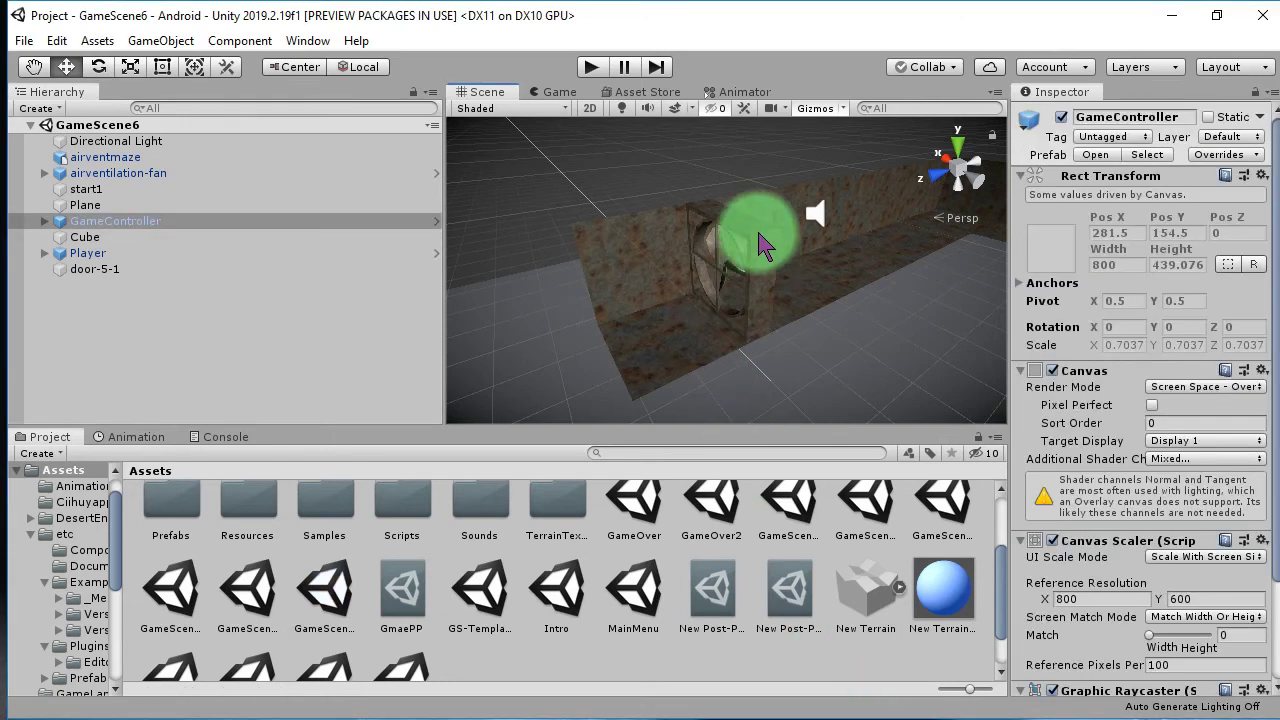
pyautogui.click(760, 245)
pyautogui.keyDown('alt'); pyautogui.moveTo(760, 245); pyautogui.dragTo(766, 397); pyautogui.keyUp('alt')
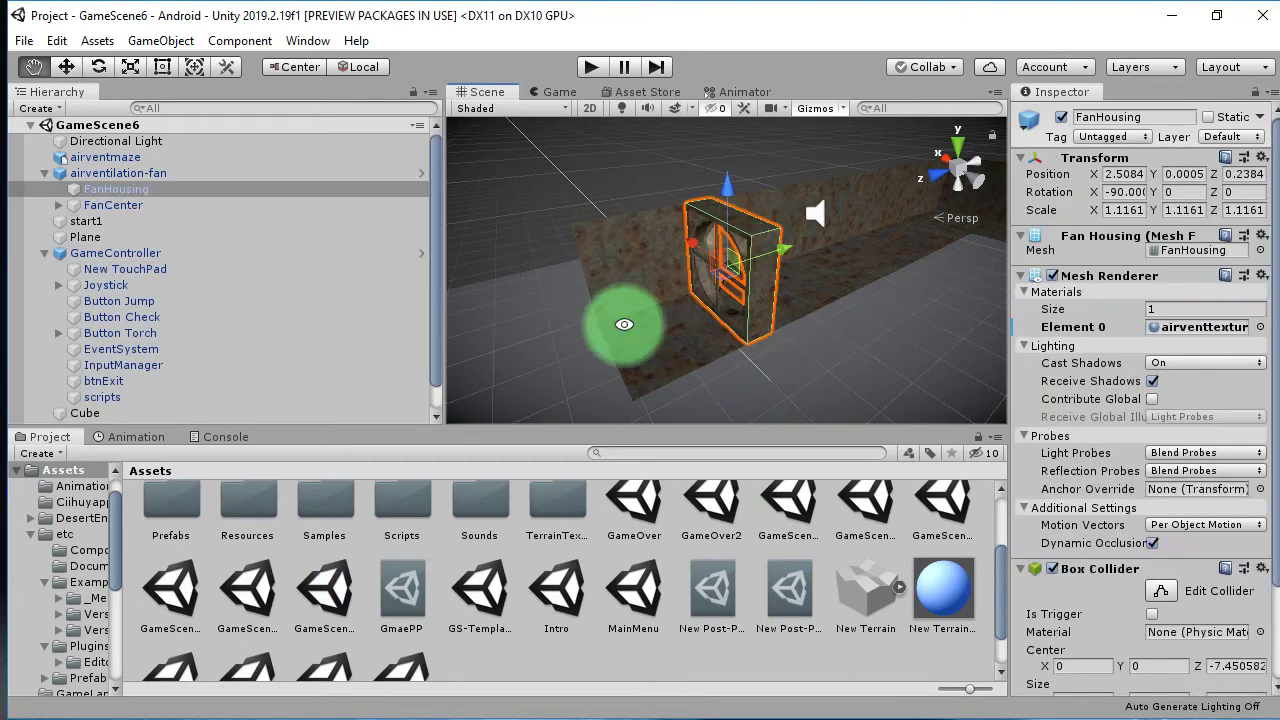
pyautogui.moveTo(100, 157)
pyautogui.mouseDown()
pyautogui.moveTo(100, 178)
pyautogui.moveTo(118, 183)
pyautogui.moveTo(137, 159)
pyautogui.mouseUp()
# - Scale airventmaze up uniformly from 9.21 to about 11.49
pyautogui.click(135, 160)
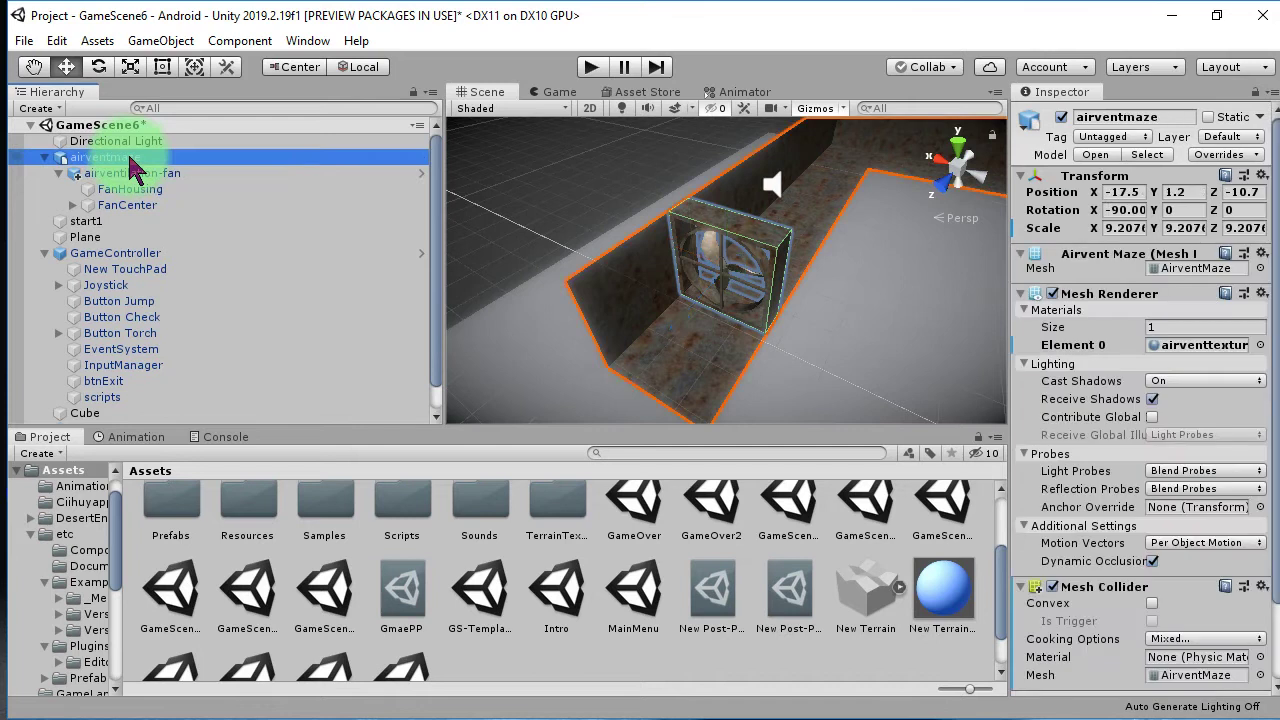
pyautogui.scroll(-3, 758, 320)
pyautogui.scroll(-3, 758, 320)
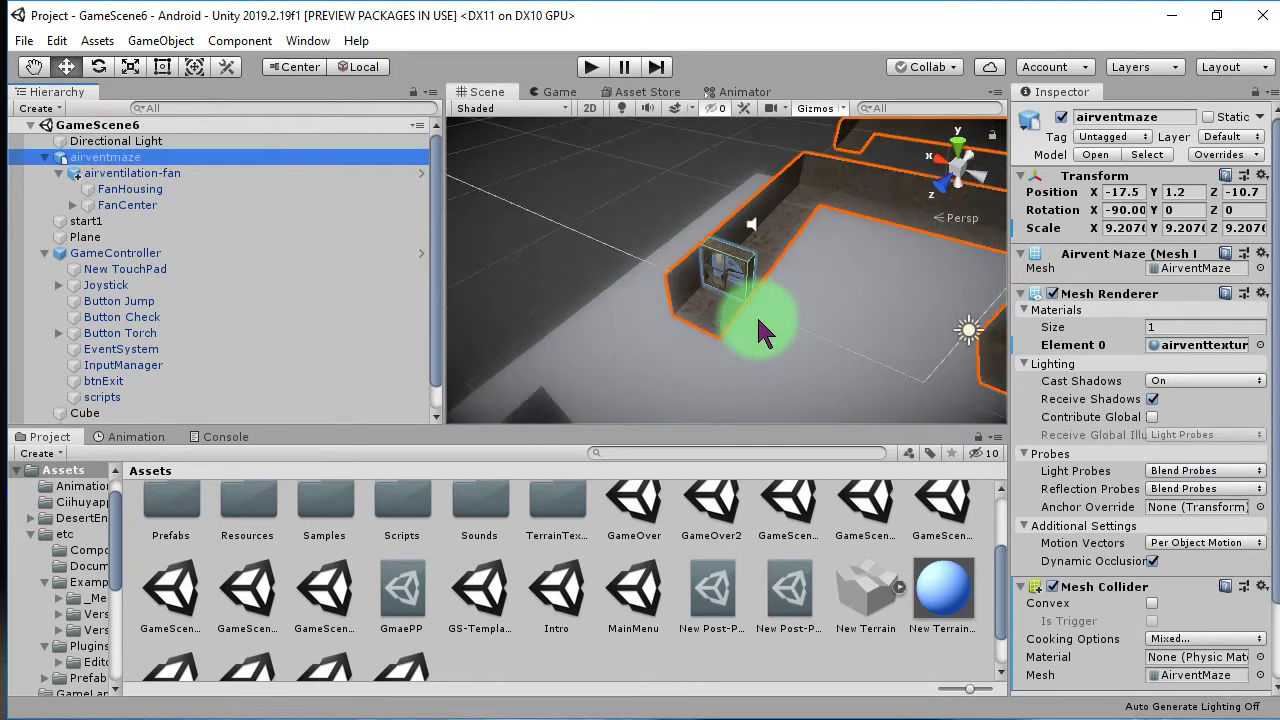
pyautogui.scroll(-2, 758, 320)
pyautogui.scroll(-2, 758, 320)
pyautogui.click(102, 62)
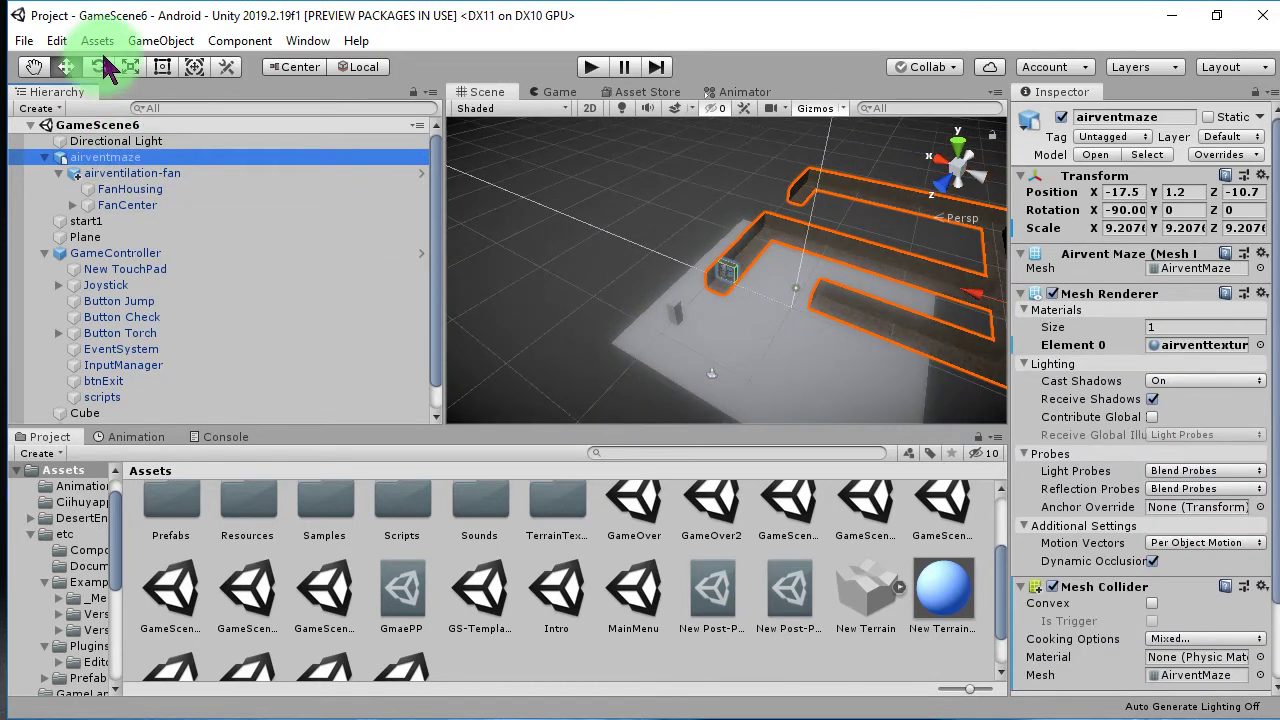
pyautogui.click(131, 68)
pyautogui.scroll(3, 823, 305)
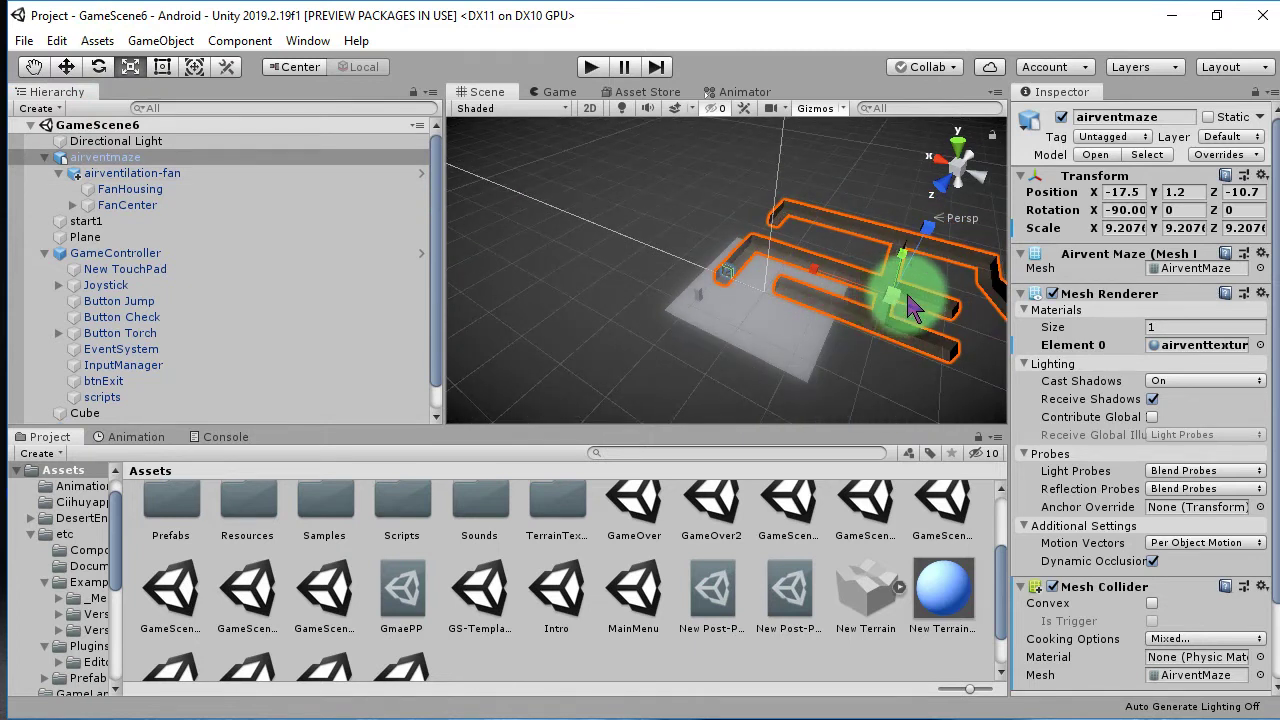
pyautogui.scroll(2, 910, 308)
pyautogui.moveTo(948, 316); pyautogui.dragTo(952, 294)
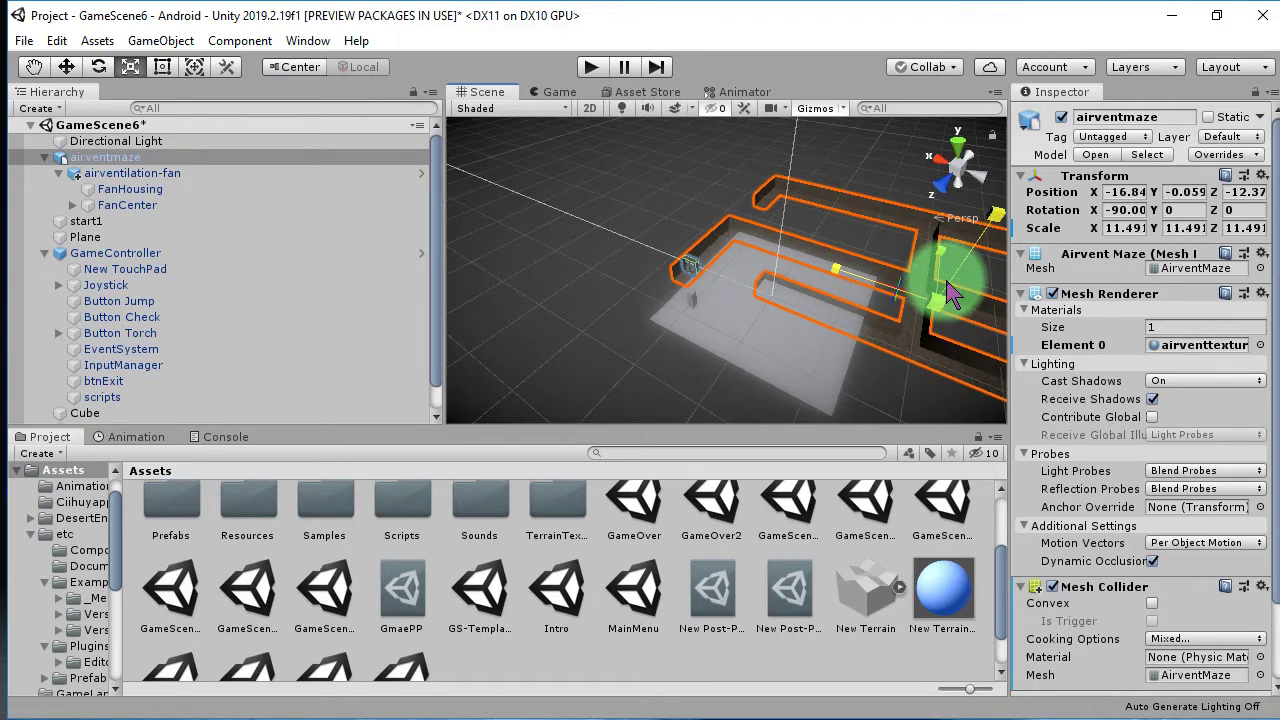
pyautogui.click(735, 330)
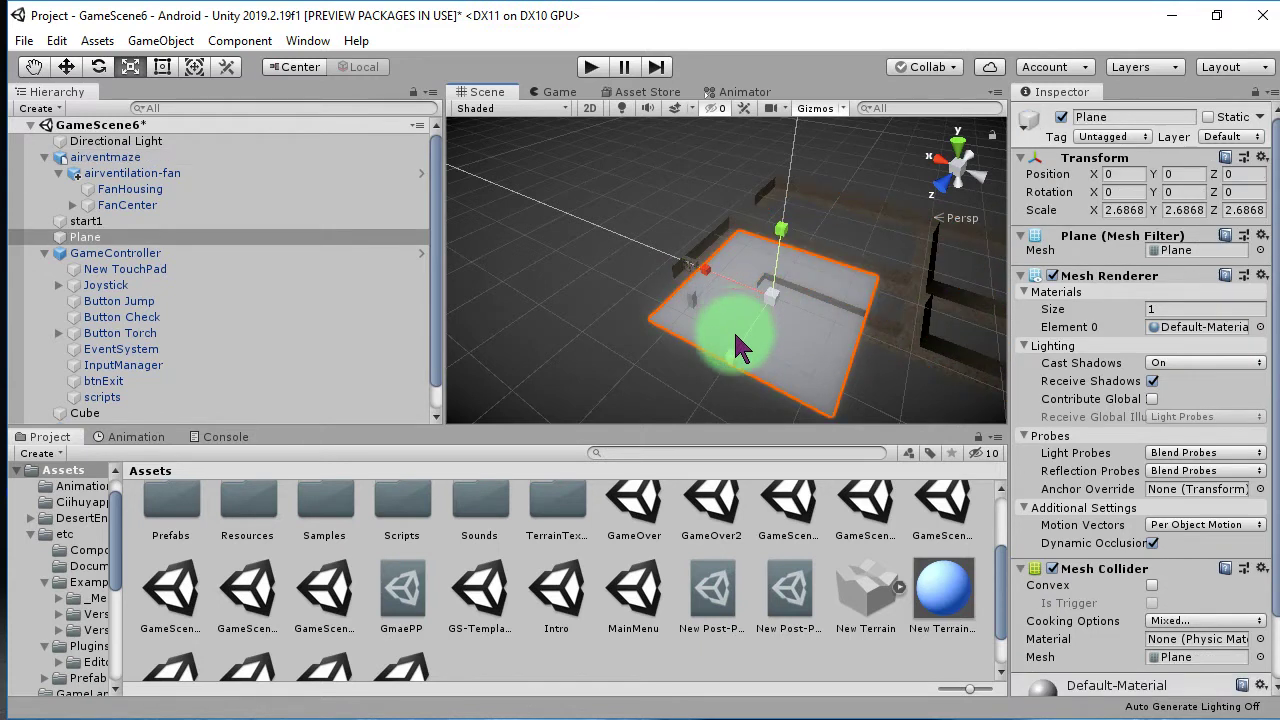
# - Delete the floor plane and the stray cube from the scene
pyautogui.press('Delete')
pyautogui.moveTo(740, 343); pyautogui.dragTo(672, 328, button='right')
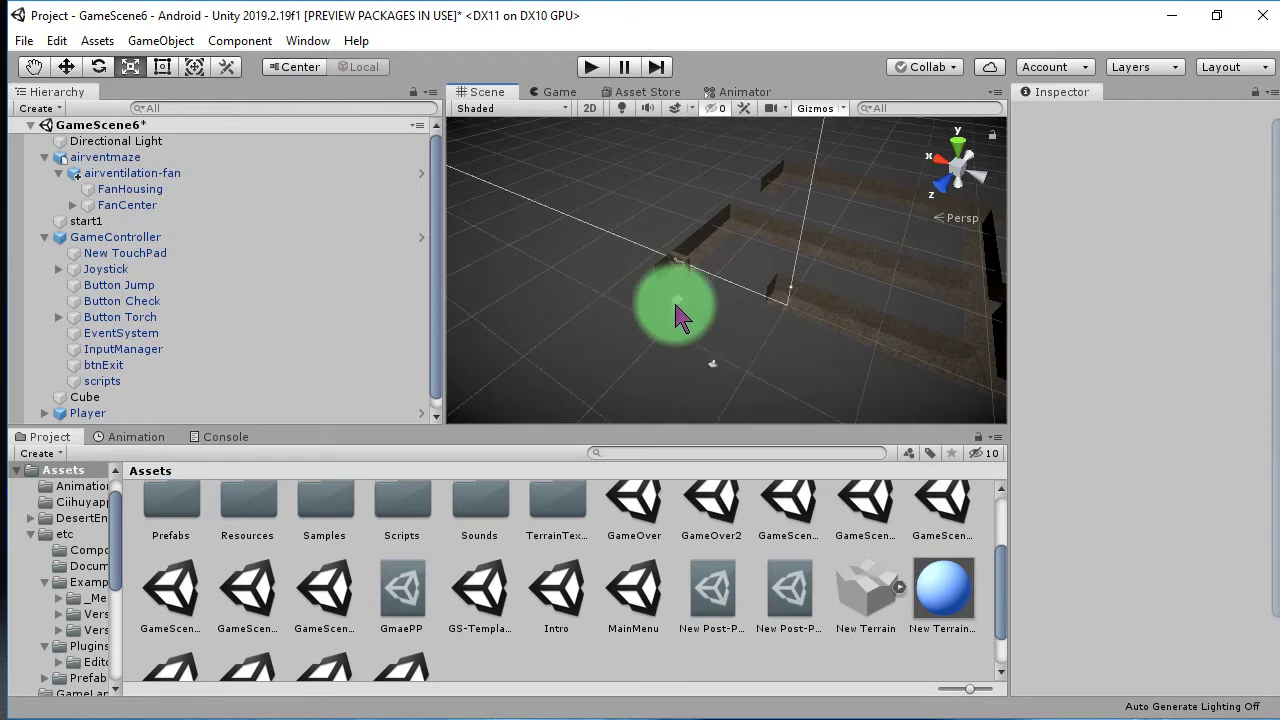
pyautogui.click(676, 316)
pyautogui.moveTo(699, 342); pyautogui.dragTo(619, 383, button='middle')
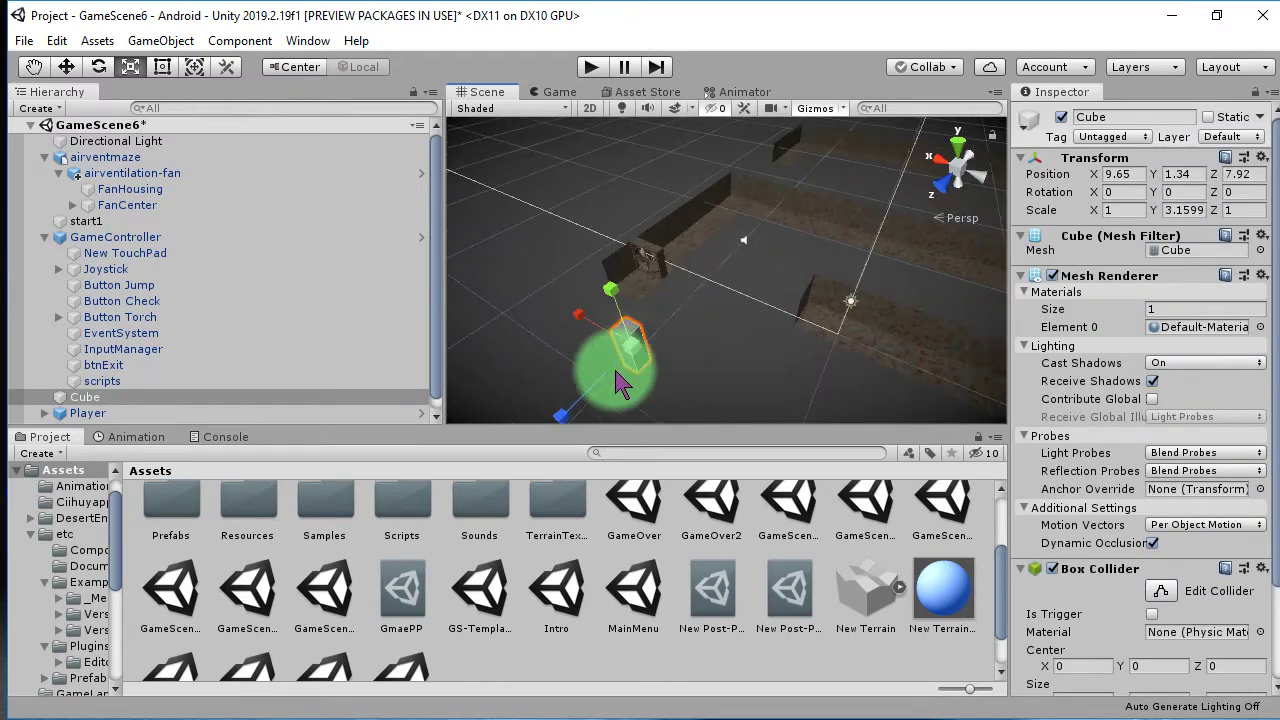
pyautogui.scroll(5, 608, 372)
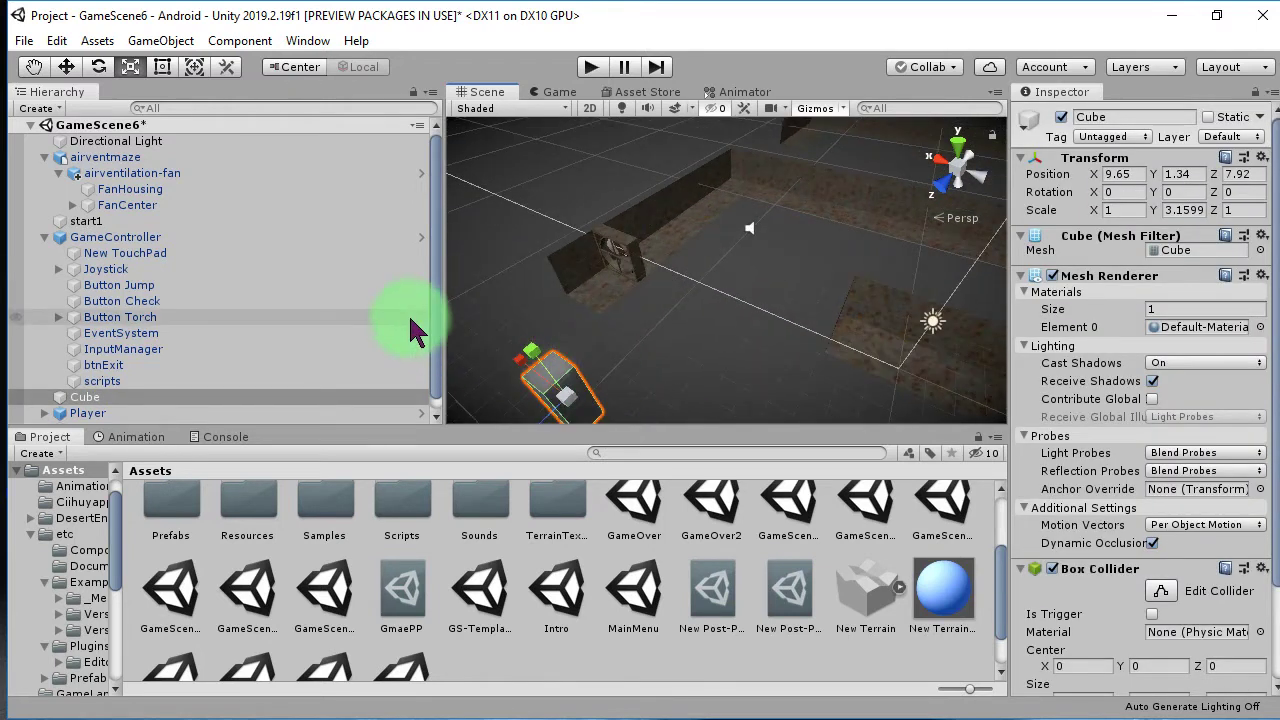
pyautogui.press('Delete')
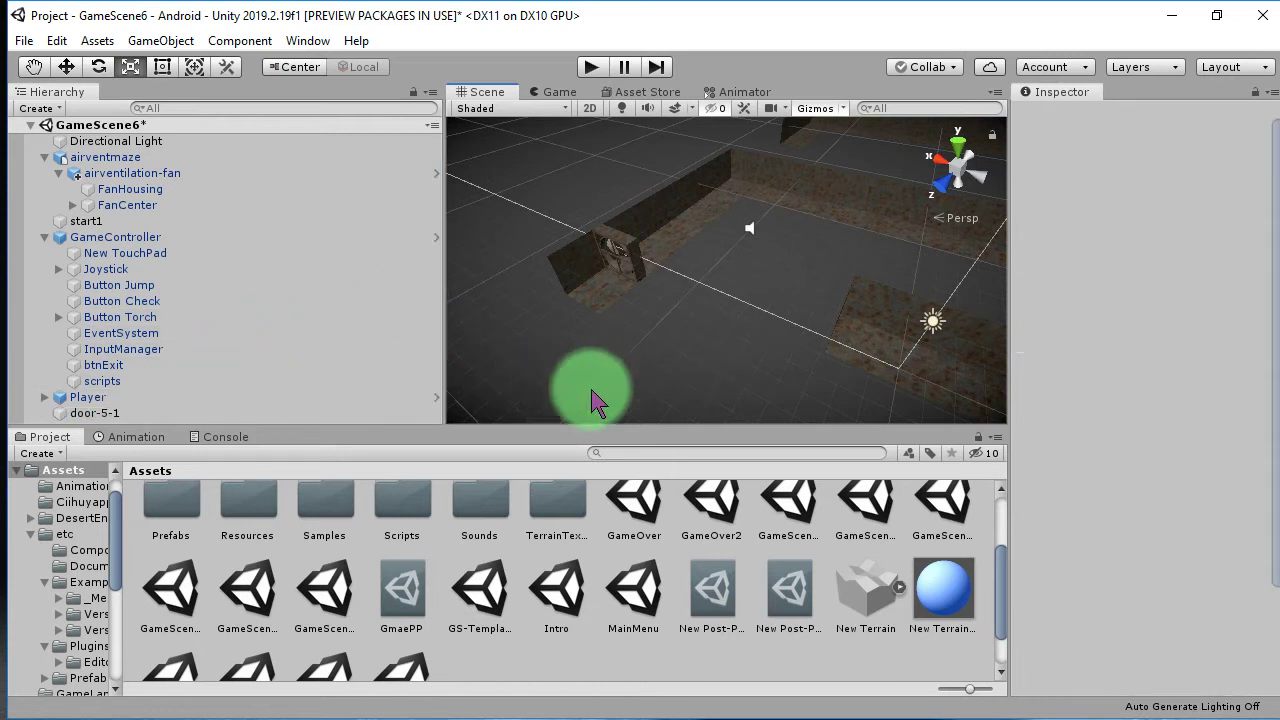
# - Move door-5-1 to 15.48, 0.08, -1.45 beside the vent passage and save GameScene6
pyautogui.click(104, 412)
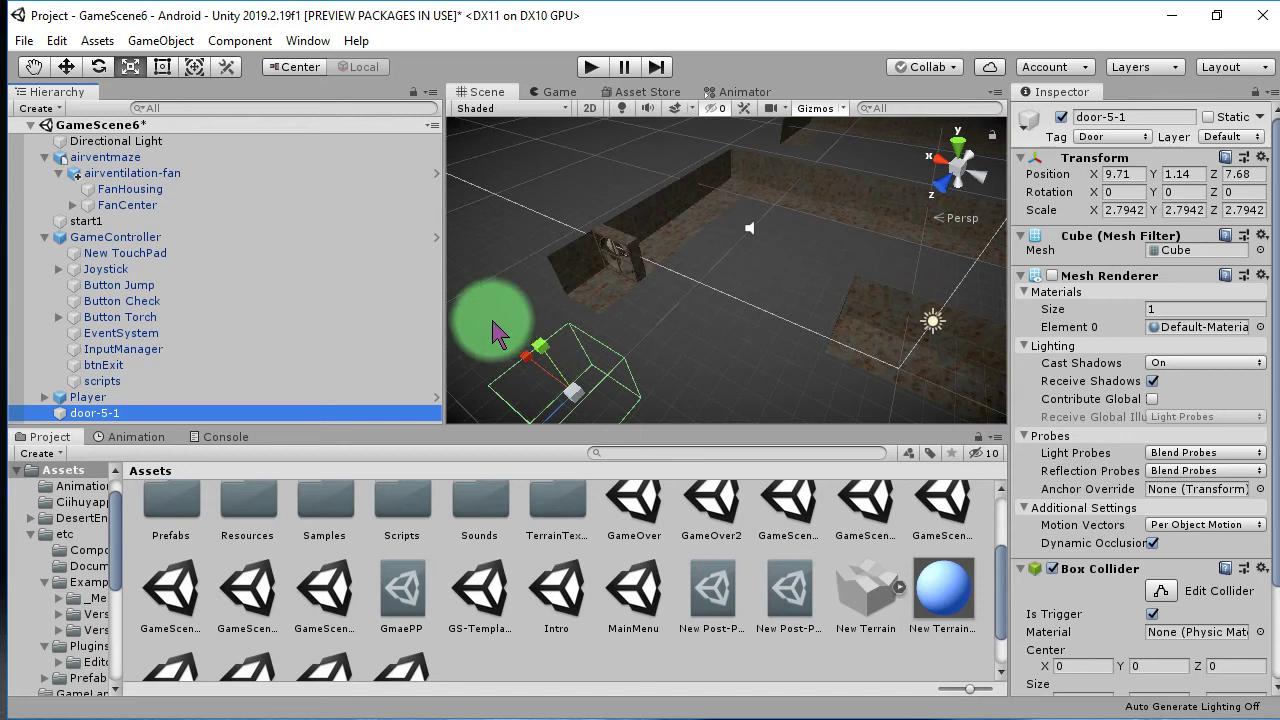
pyautogui.click(66, 66)
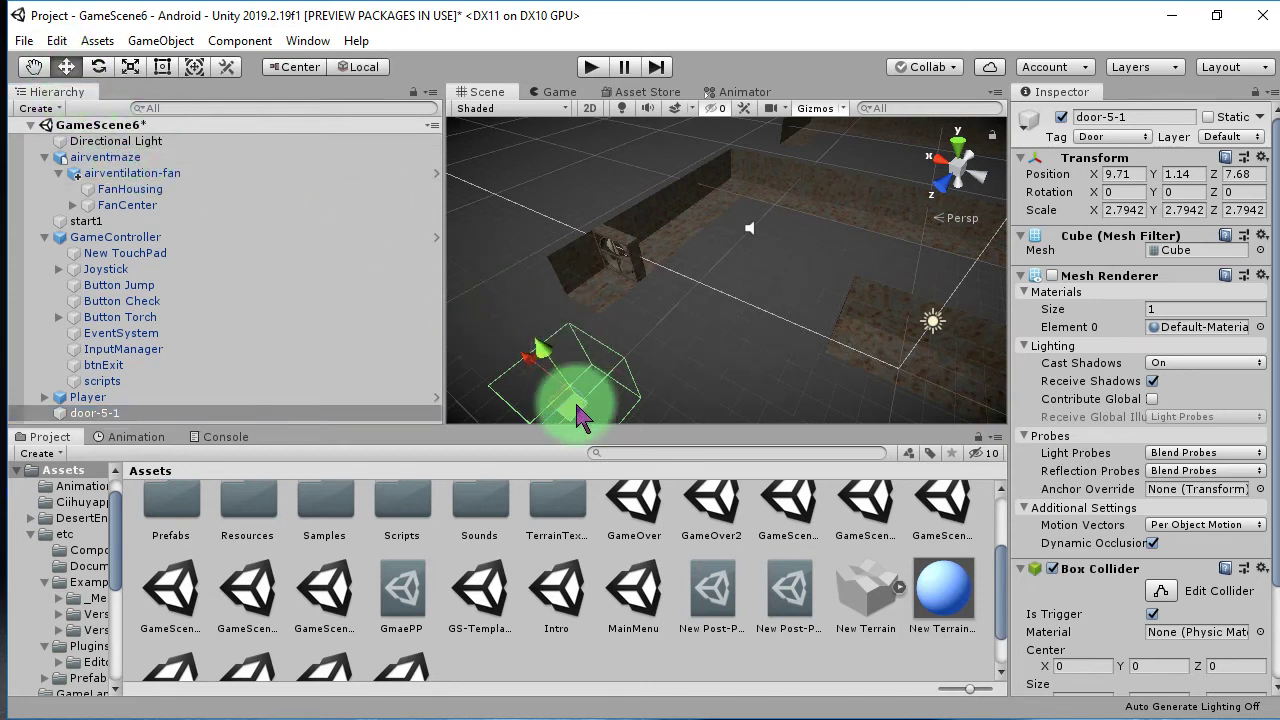
pyautogui.moveTo(580, 425); pyautogui.dragTo(617, 295)
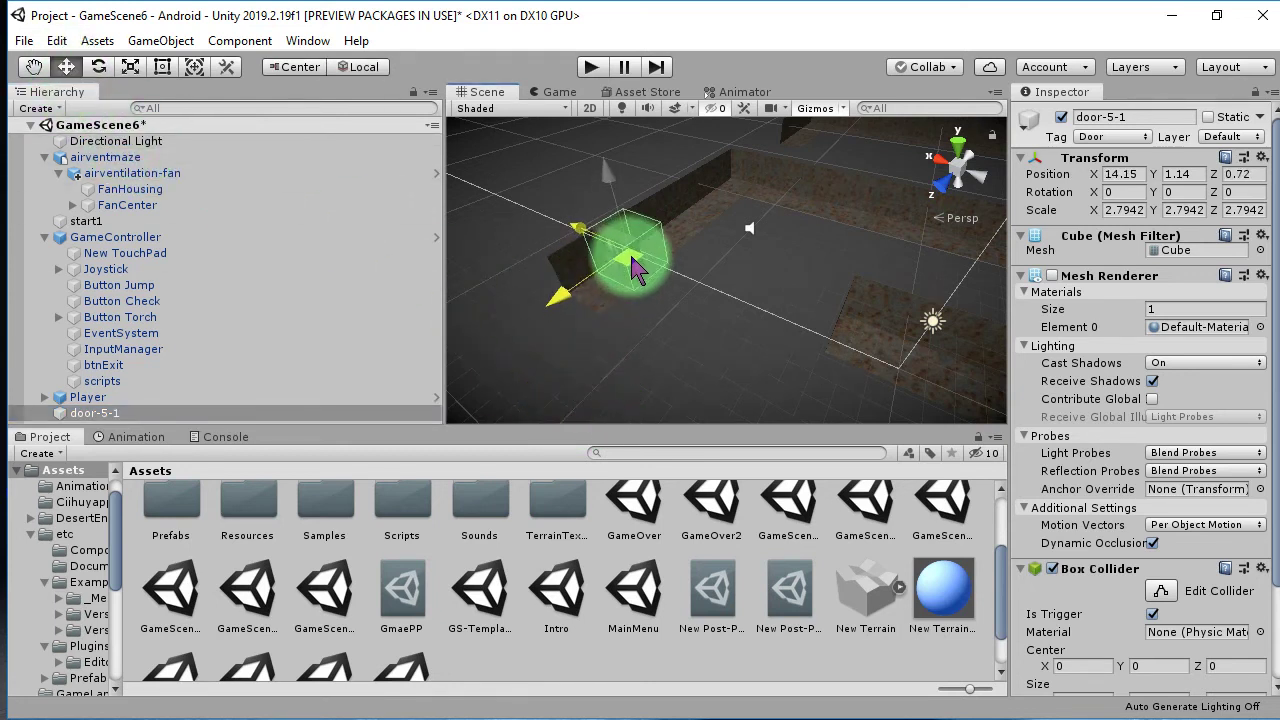
pyautogui.moveTo(635, 268)
pyautogui.keyDown('alt'); pyautogui.mouseDown()
pyautogui.moveTo(750, 300)
pyautogui.moveTo(672, 292)
pyautogui.moveTo(786, 186)
pyautogui.moveTo(800, 114)
pyautogui.moveTo(683, 208)
pyautogui.moveTo(643, 349)
pyautogui.moveTo(586, 329)
pyautogui.moveTo(651, 334)
pyautogui.moveTo(703, 298)
pyautogui.moveTo(749, 305)
pyautogui.mouseUp(); pyautogui.keyUp('alt')
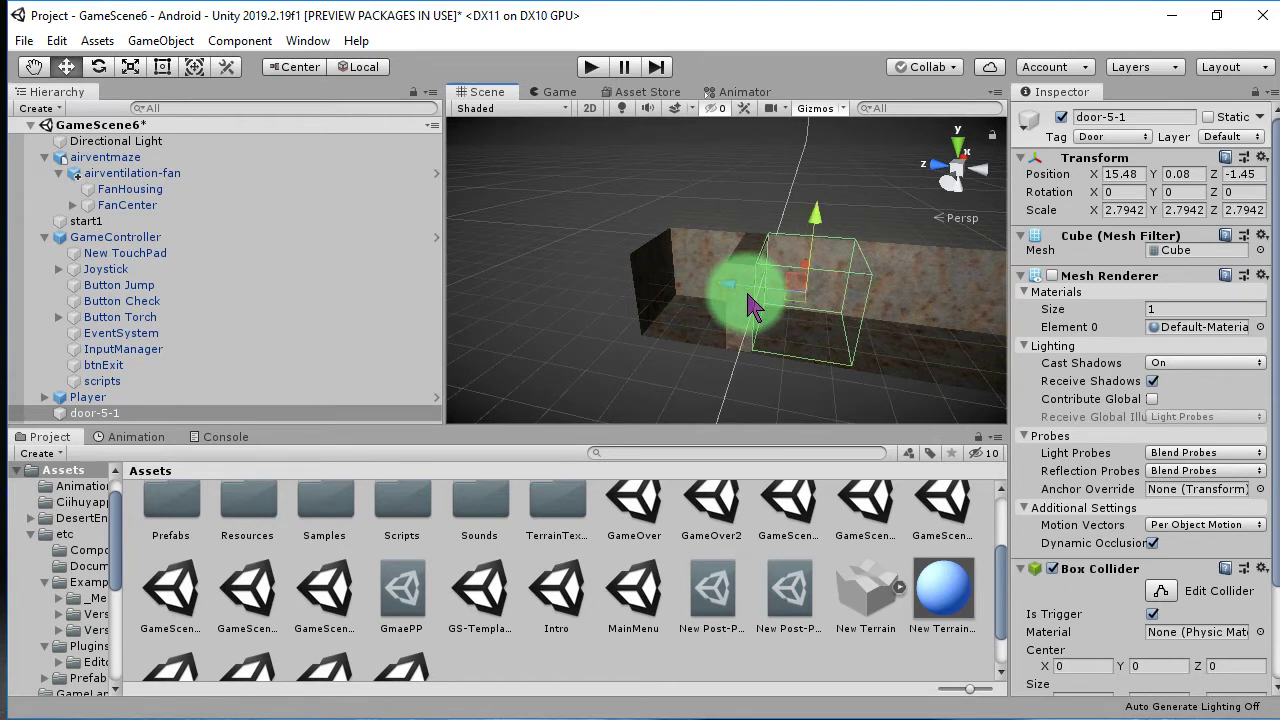
pyautogui.hotkey('ctrl', 's')
pyautogui.moveTo(677, 345)
pyautogui.keyDown('alt'); pyautogui.mouseDown()
pyautogui.moveTo(571, 309)
pyautogui.moveTo(880, 391)
pyautogui.moveTo(820, 377)
pyautogui.mouseUp(); pyautogui.keyUp('alt')
# - Move the start1 audio source to 15.78, -0.14, -2.86 beside the fan in the corridor
pyautogui.click(90, 221)
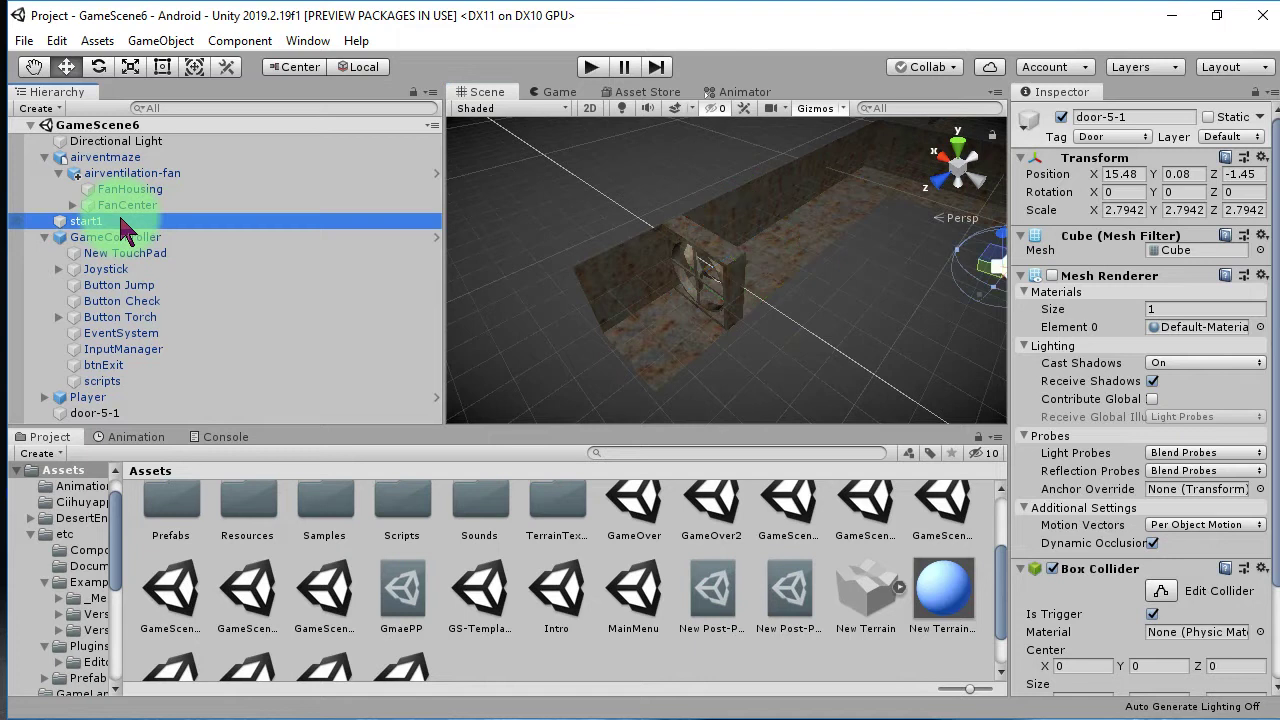
pyautogui.keyDown('alt'); pyautogui.moveTo(800, 271); pyautogui.dragTo(848, 280); pyautogui.keyUp('alt')
pyautogui.moveTo(948, 266)
pyautogui.mouseDown()
pyautogui.moveTo(755, 235)
pyautogui.moveTo(777, 309)
pyautogui.moveTo(649, 309)
pyautogui.moveTo(783, 315)
pyautogui.moveTo(770, 278)
pyautogui.moveTo(737, 314)
pyautogui.moveTo(739, 237)
pyautogui.moveTo(727, 275)
pyautogui.mouseUp()
pyautogui.scroll(4, 737, 314)
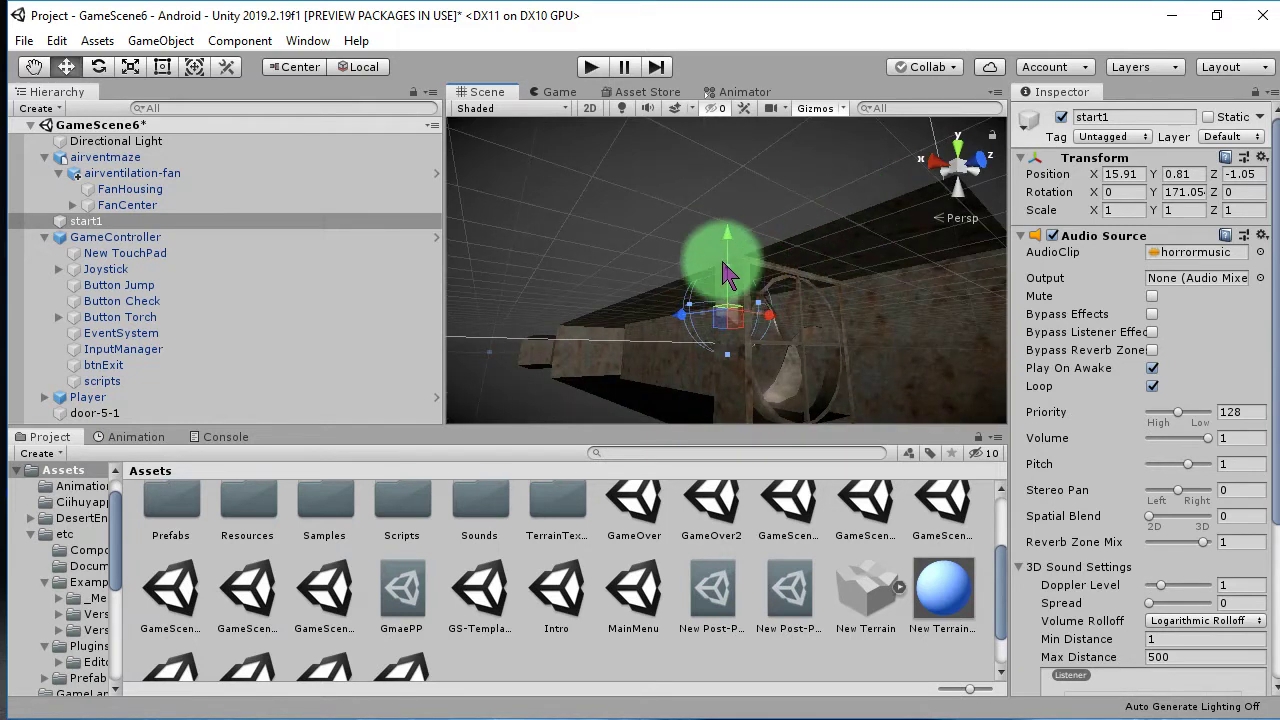
pyautogui.keyDown('alt'); pyautogui.moveTo(727, 297); pyautogui.dragTo(651, 357); pyautogui.keyUp('alt')
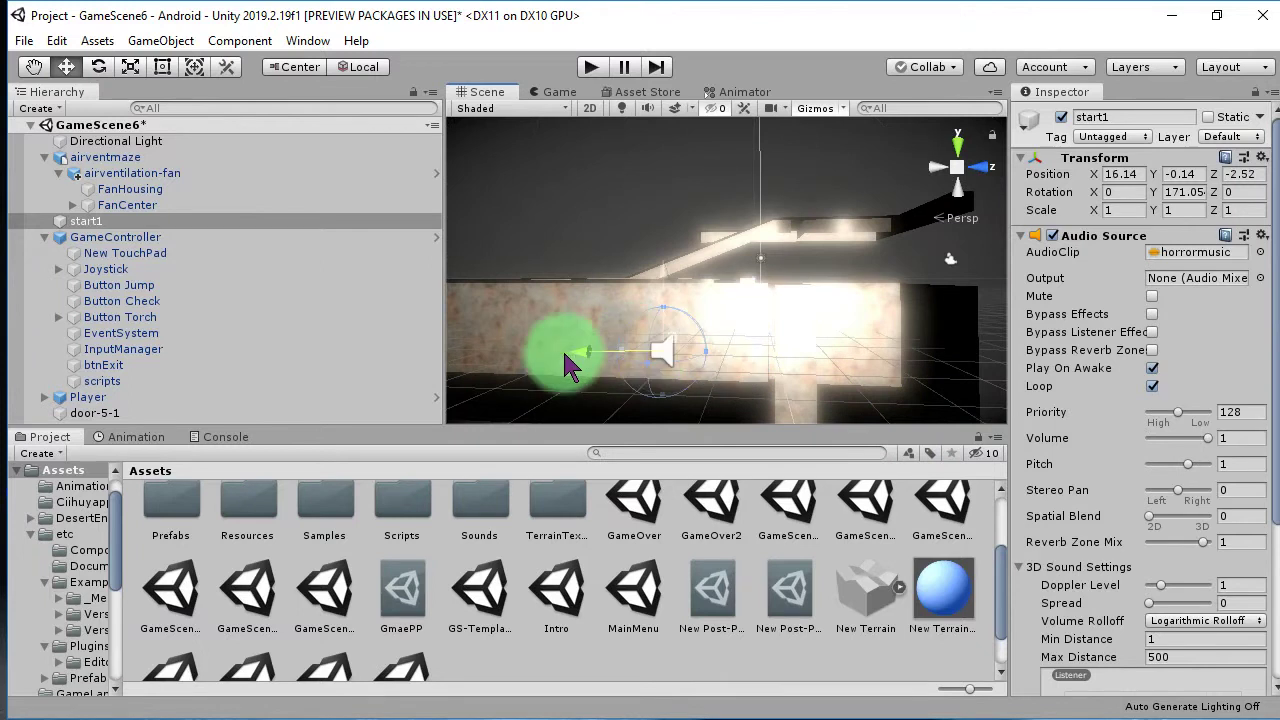
pyautogui.keyDown('alt'); pyautogui.moveTo(768, 334); pyautogui.dragTo(641, 438); pyautogui.keyUp('alt')
pyautogui.click(610, 320)
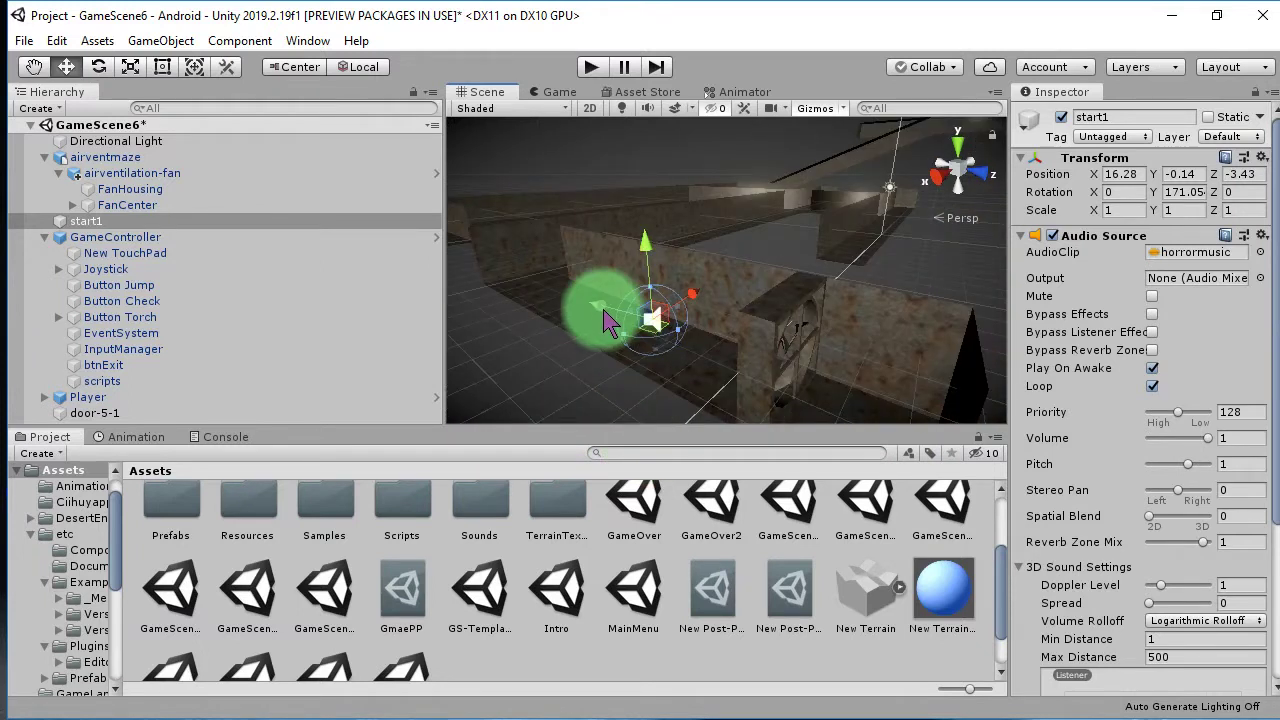
pyautogui.moveTo(806, 306)
pyautogui.keyDown('alt'); pyautogui.mouseDown()
pyautogui.moveTo(837, 253)
pyautogui.moveTo(810, 340)
pyautogui.mouseUp(); pyautogui.keyUp('alt')
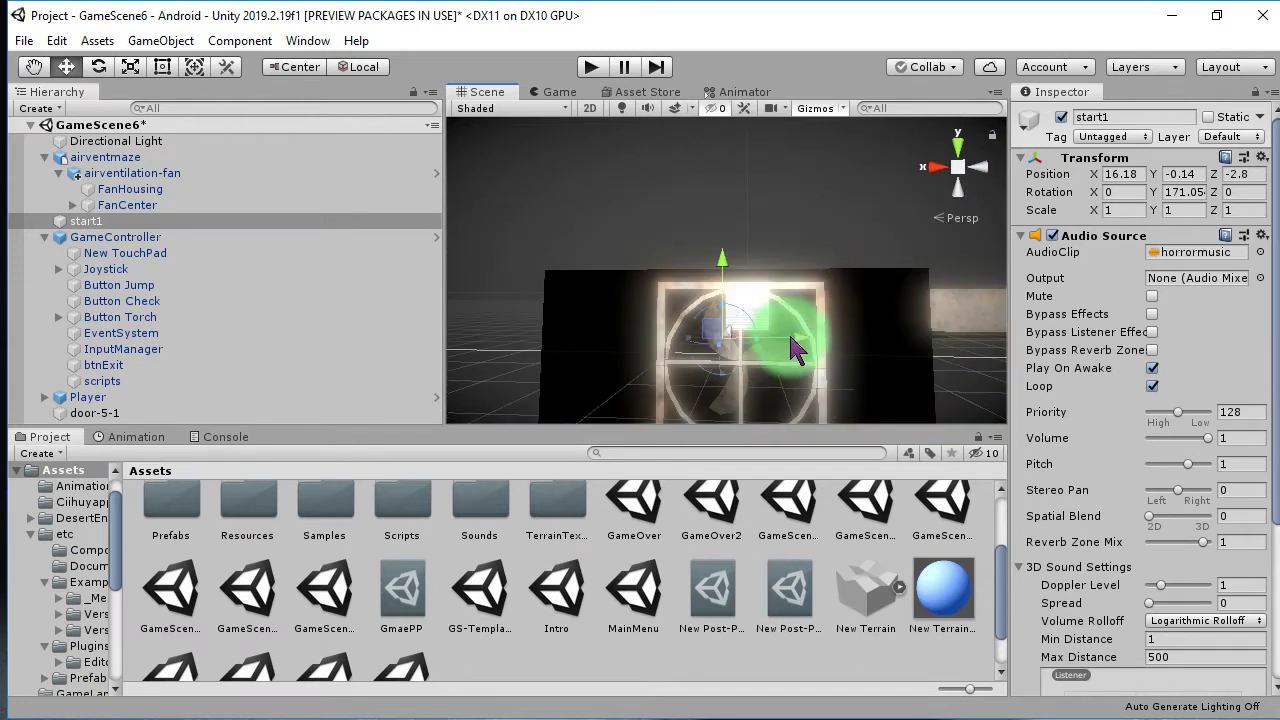
pyautogui.moveTo(848, 229)
pyautogui.keyDown('alt'); pyautogui.mouseDown()
pyautogui.moveTo(531, 249)
pyautogui.moveTo(910, 361)
pyautogui.moveTo(905, 462)
pyautogui.moveTo(771, 343)
pyautogui.moveTo(786, 337)
pyautogui.mouseUp(); pyautogui.keyUp('alt')
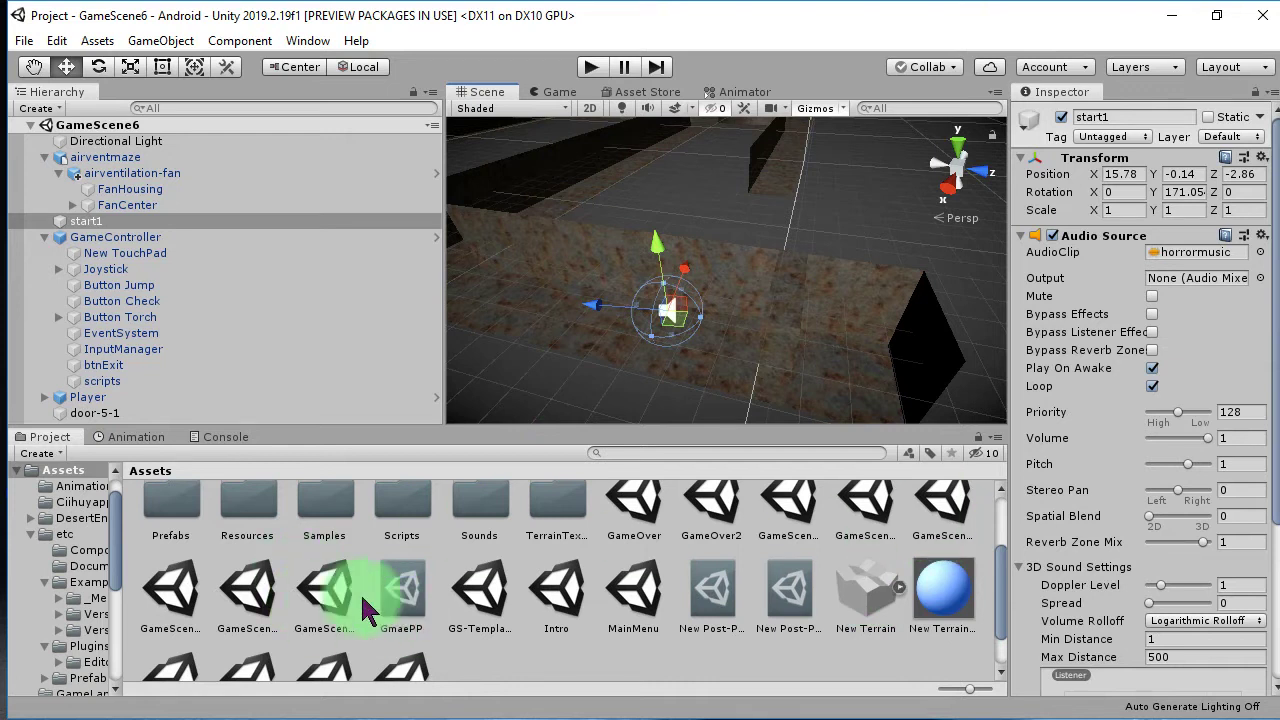
# - Copy the ceiling vent Plane (1) from GameScene5, then reopen GameScene6
pyautogui.doubleClick(245, 588)
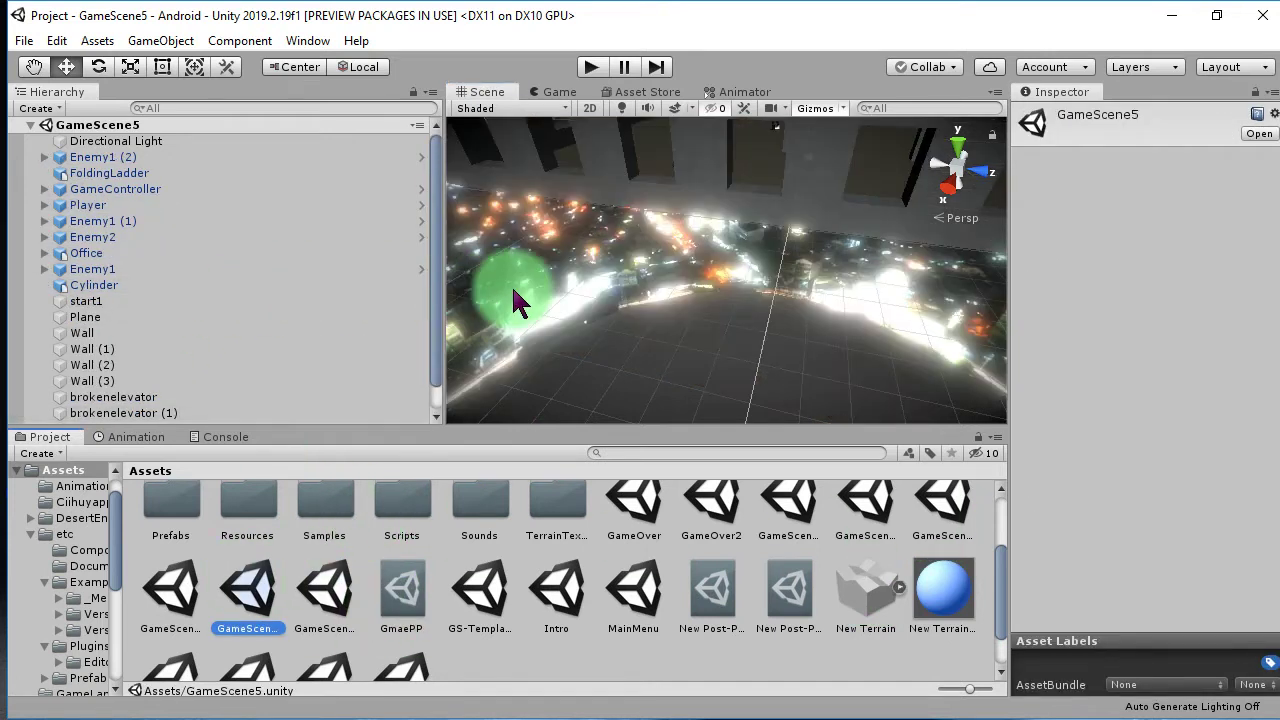
pyautogui.scroll(-1, 166, 294)
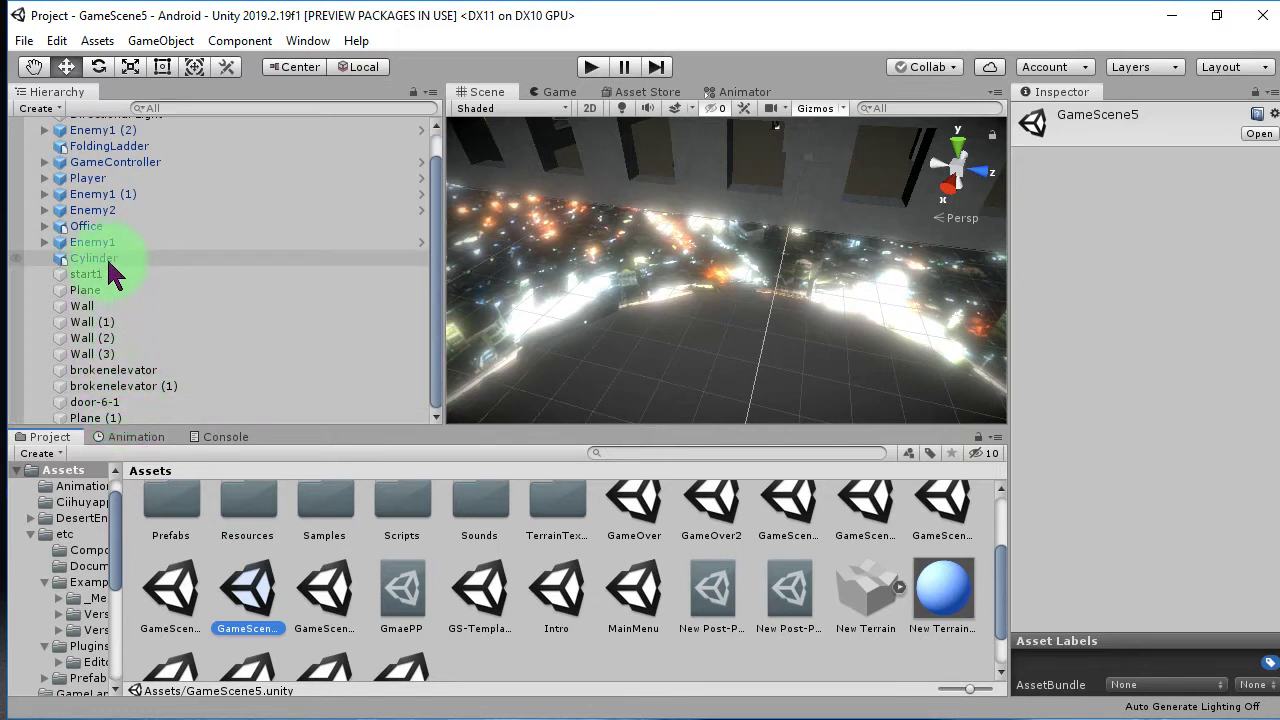
pyautogui.scroll(1, 112, 272)
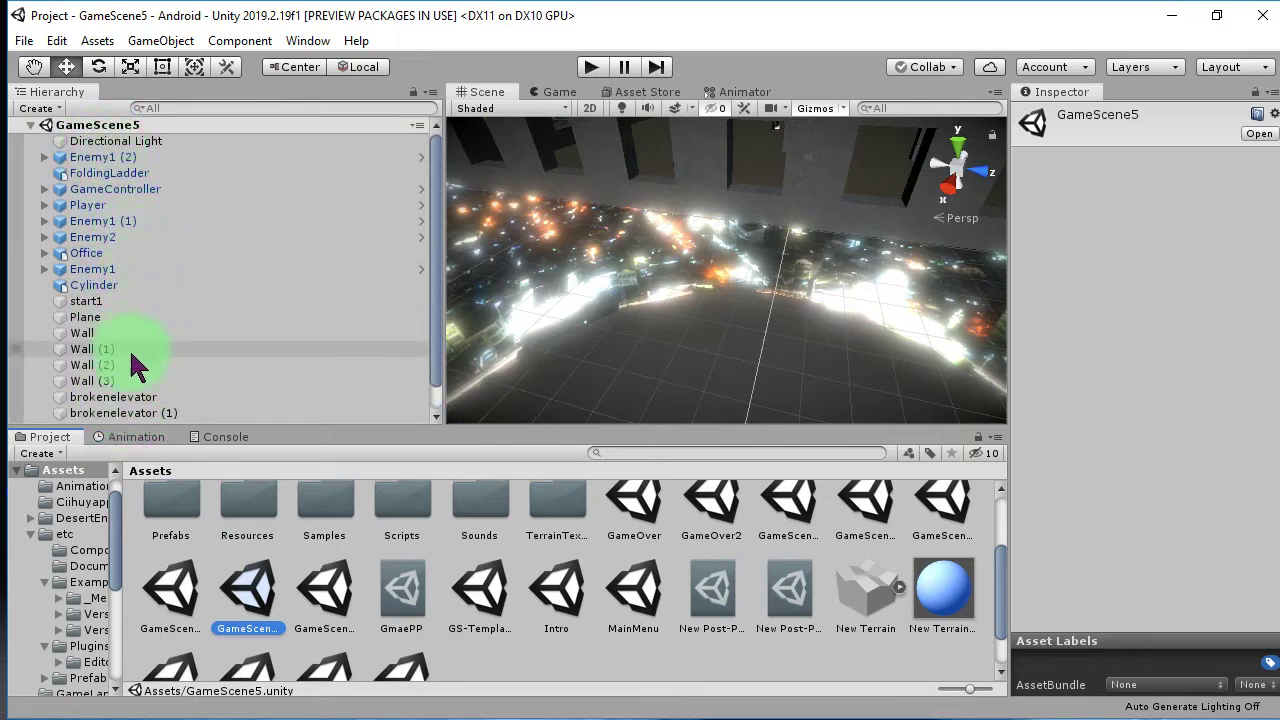
pyautogui.doubleClick(112, 417)
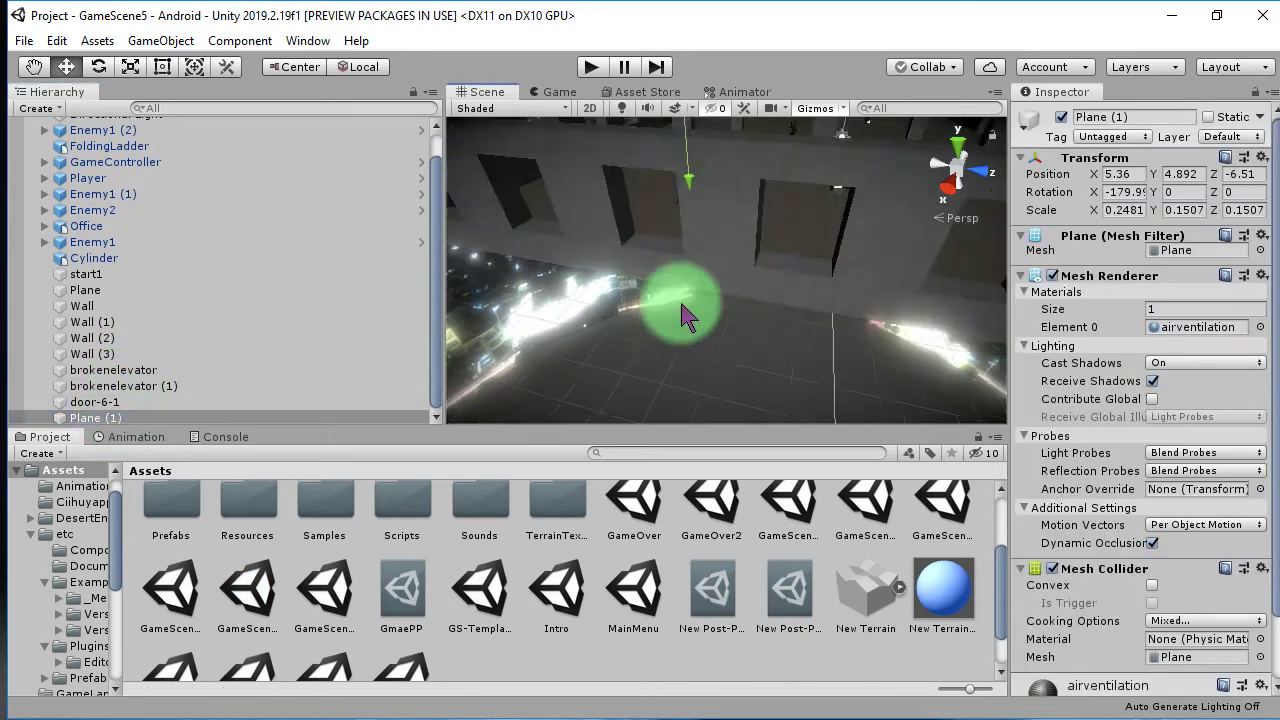
pyautogui.keyDown('alt'); pyautogui.moveTo(714, 329); pyautogui.dragTo(577, 302); pyautogui.keyUp('alt')
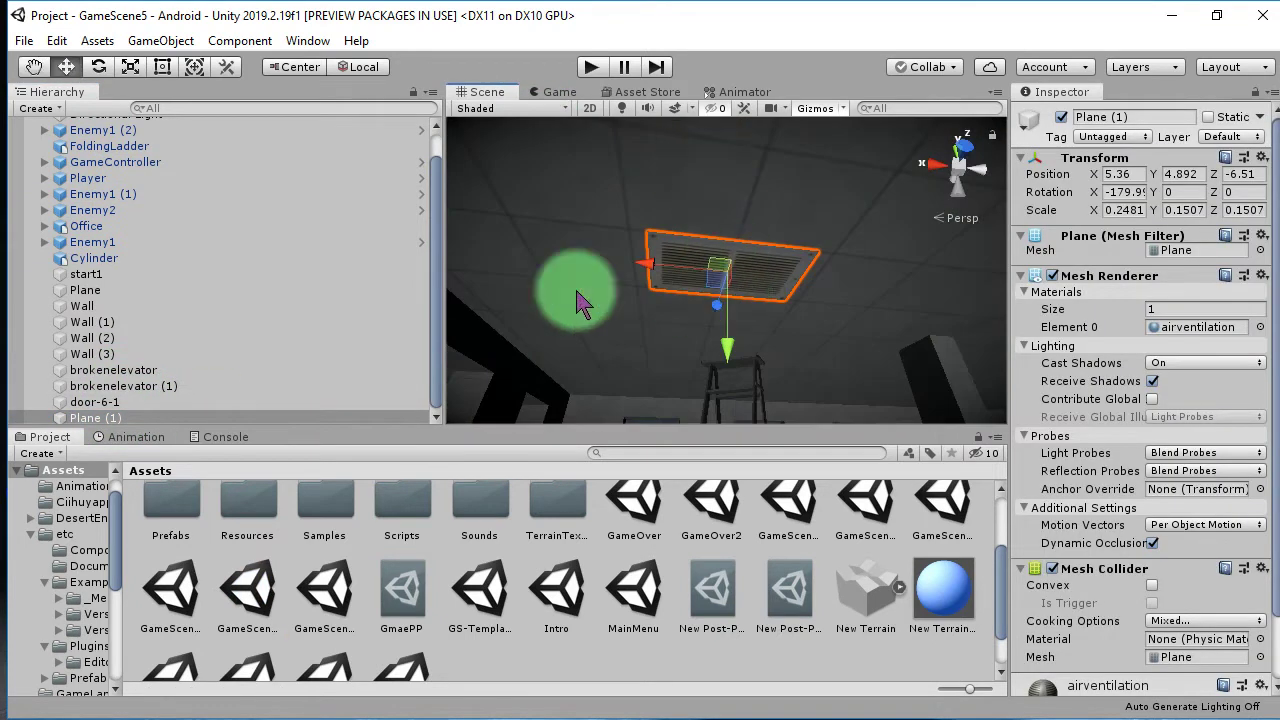
pyautogui.click(110, 370)
pyautogui.click(92, 418)
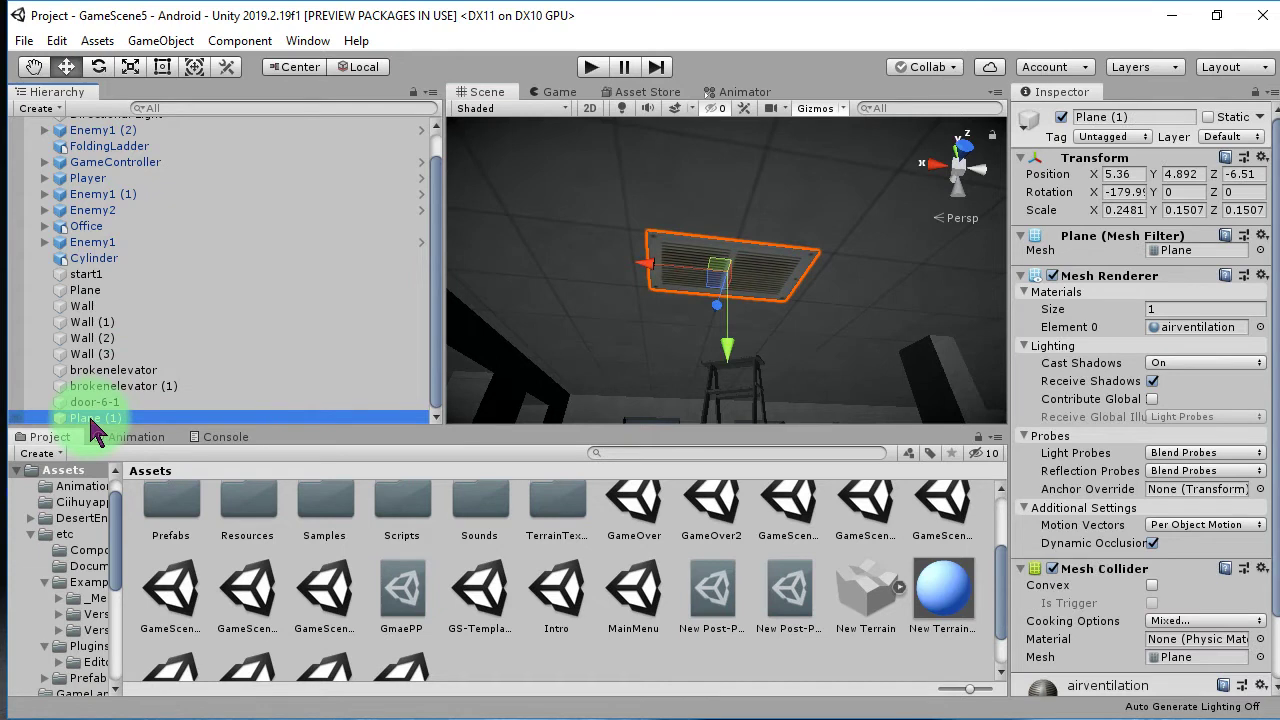
pyautogui.rightClick(92, 421)
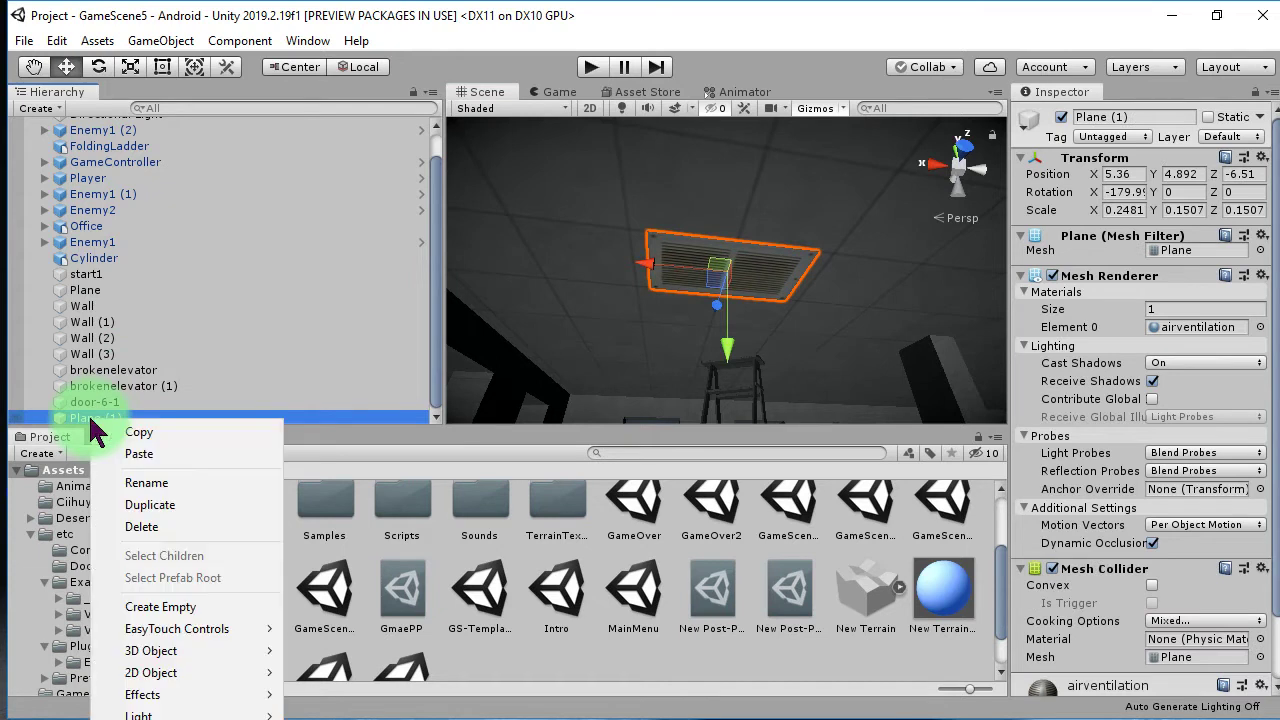
pyautogui.click(171, 435)
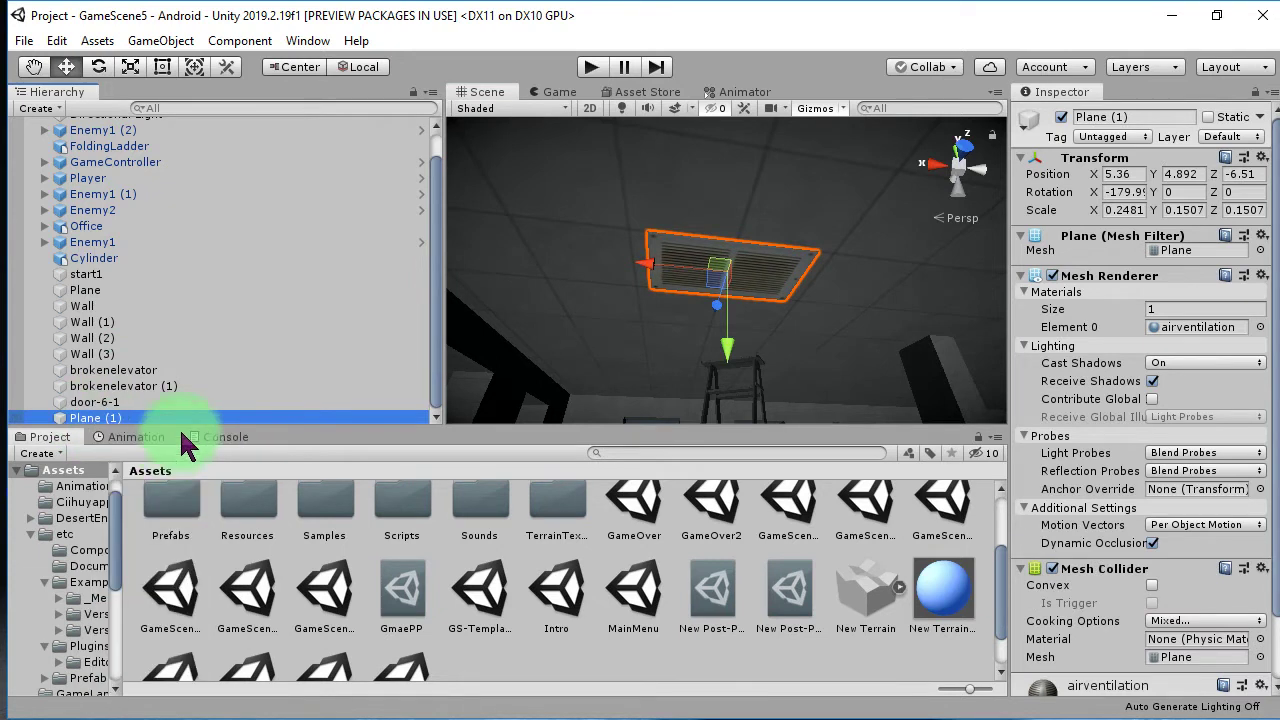
pyautogui.doubleClick(335, 598)
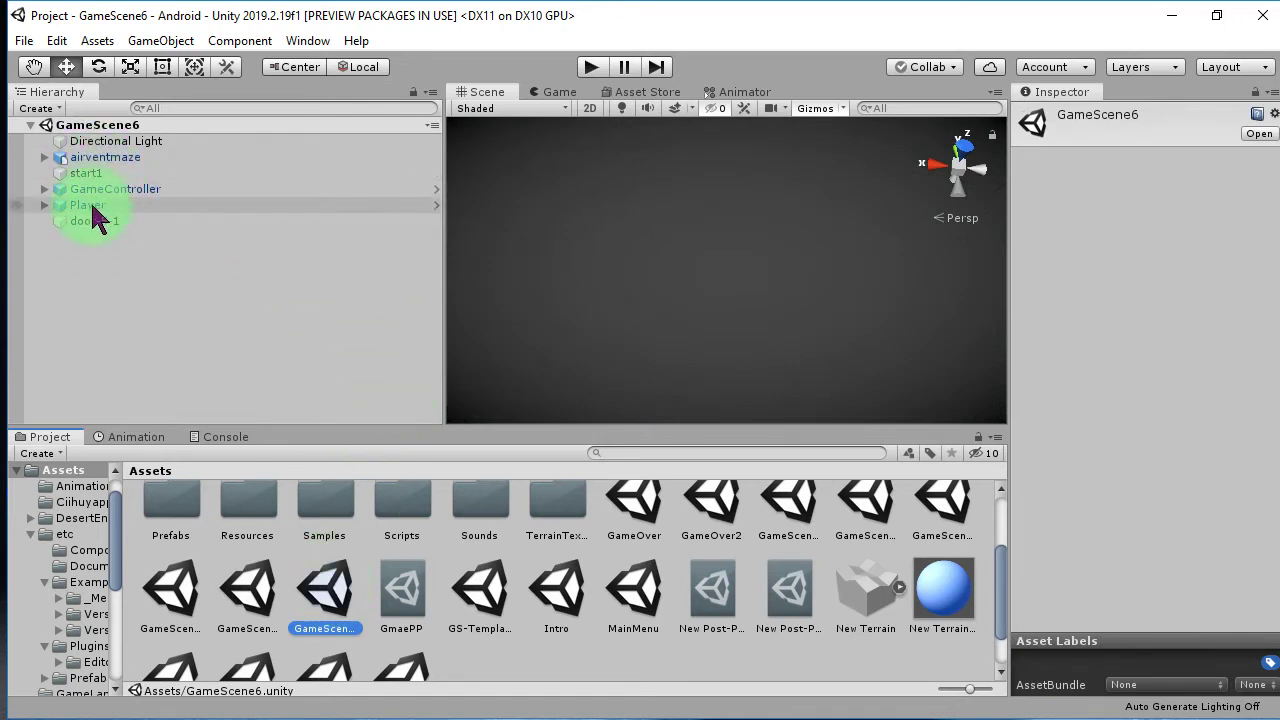
# - Paste the copied vent plane into airventmaze next to airventilation-fan
pyautogui.click(107, 165)
pyautogui.keyDown('alt'); pyautogui.moveTo(608, 266); pyautogui.dragTo(885, 460); pyautogui.keyUp('alt')
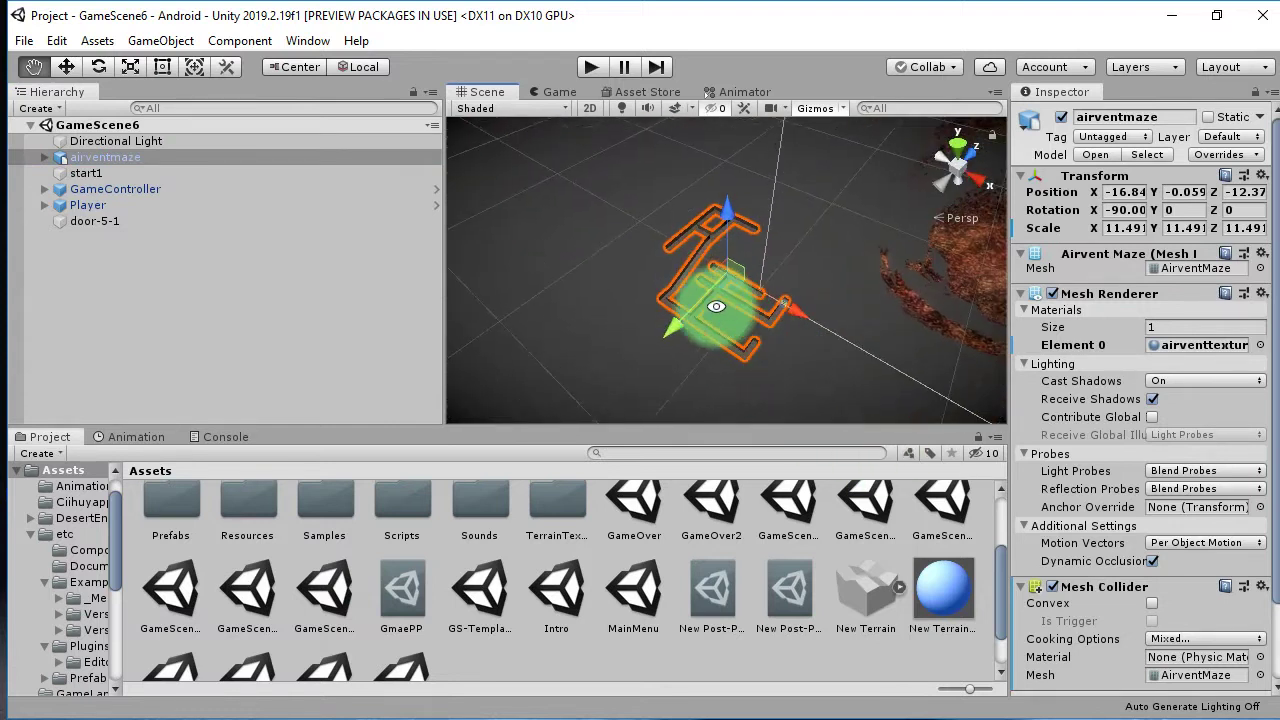
pyautogui.keyDown('alt'); pyautogui.moveTo(885, 460); pyautogui.dragTo(677, 354); pyautogui.keyUp('alt')
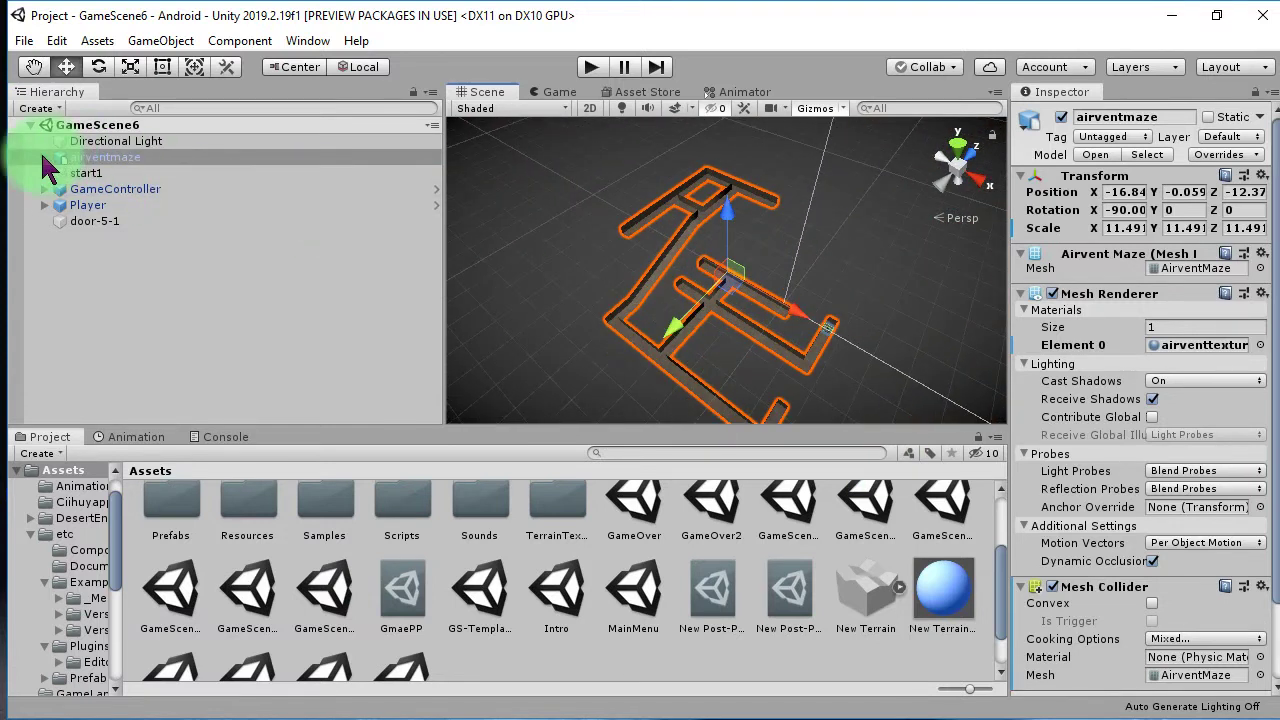
pyautogui.click(45, 158)
pyautogui.doubleClick(140, 173)
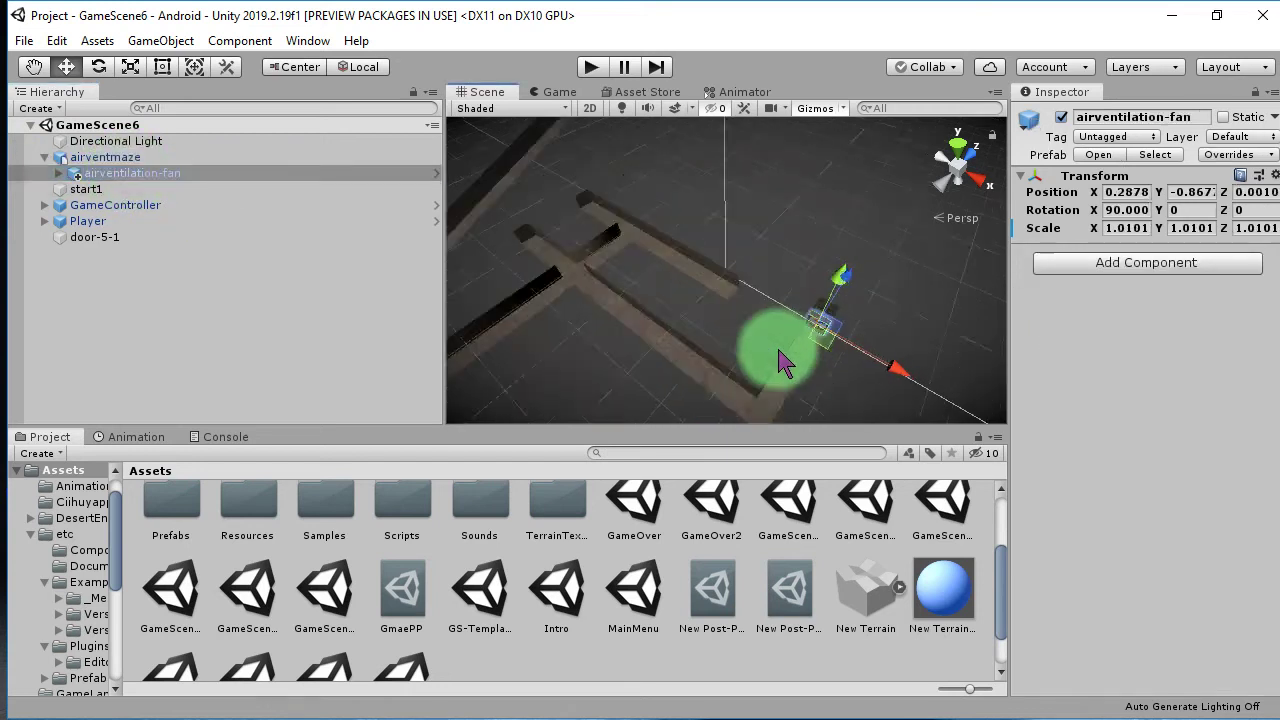
pyautogui.keyDown('alt'); pyautogui.moveTo(784, 362); pyautogui.dragTo(766, 294); pyautogui.keyUp('alt')
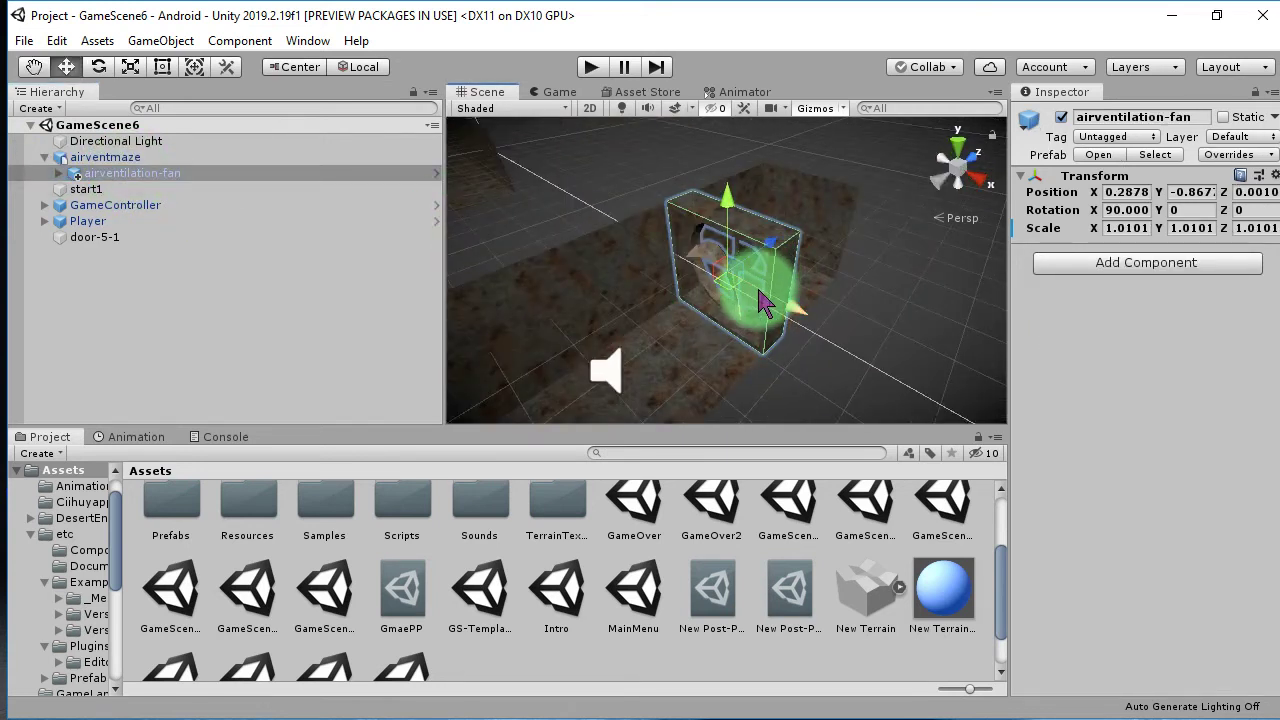
pyautogui.click(765, 314)
pyautogui.moveTo(757, 300)
pyautogui.keyDown('alt'); pyautogui.mouseDown()
pyautogui.moveTo(815, 330)
pyautogui.moveTo(585, 243)
pyautogui.moveTo(640, 323)
pyautogui.moveTo(740, 288)
pyautogui.moveTo(655, 295)
pyautogui.moveTo(655, 242)
pyautogui.mouseUp(); pyautogui.keyUp('alt')
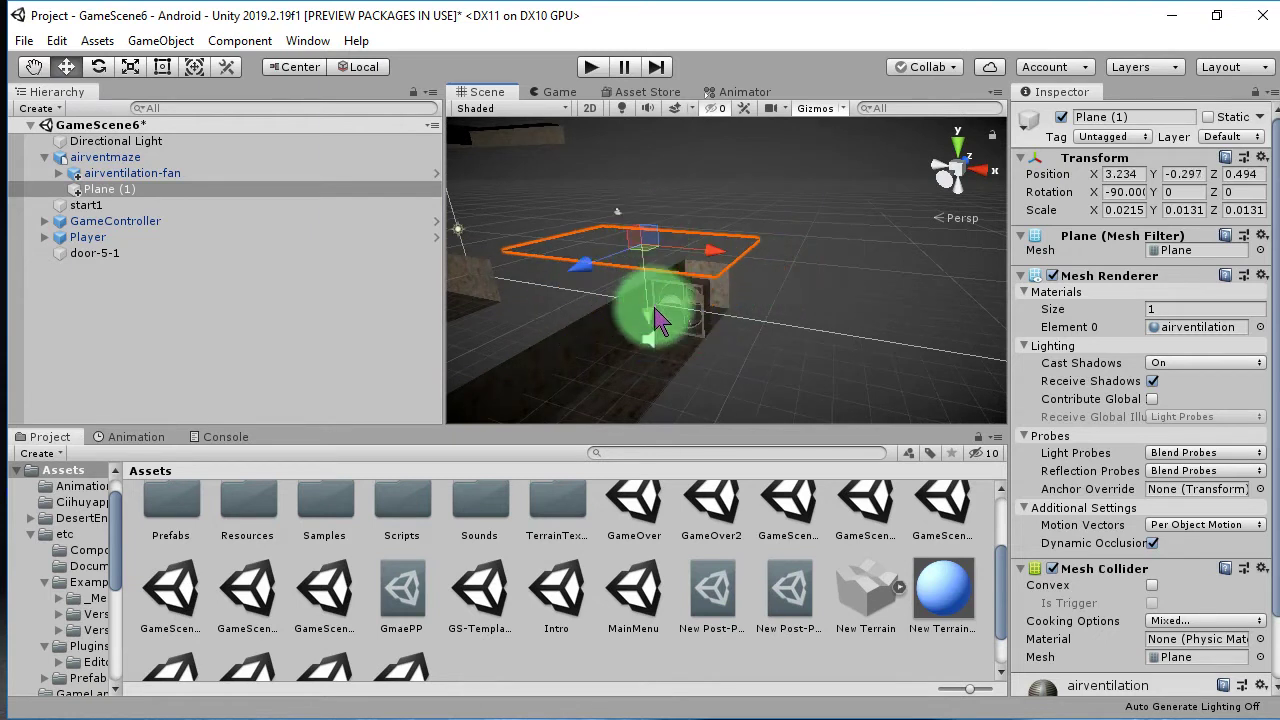
# - Flip Plane (1) to Z -180 and place it at 2.827, -0.718, -0.11 beside the fan
pyautogui.moveTo(633, 297); pyautogui.dragTo(624, 370)
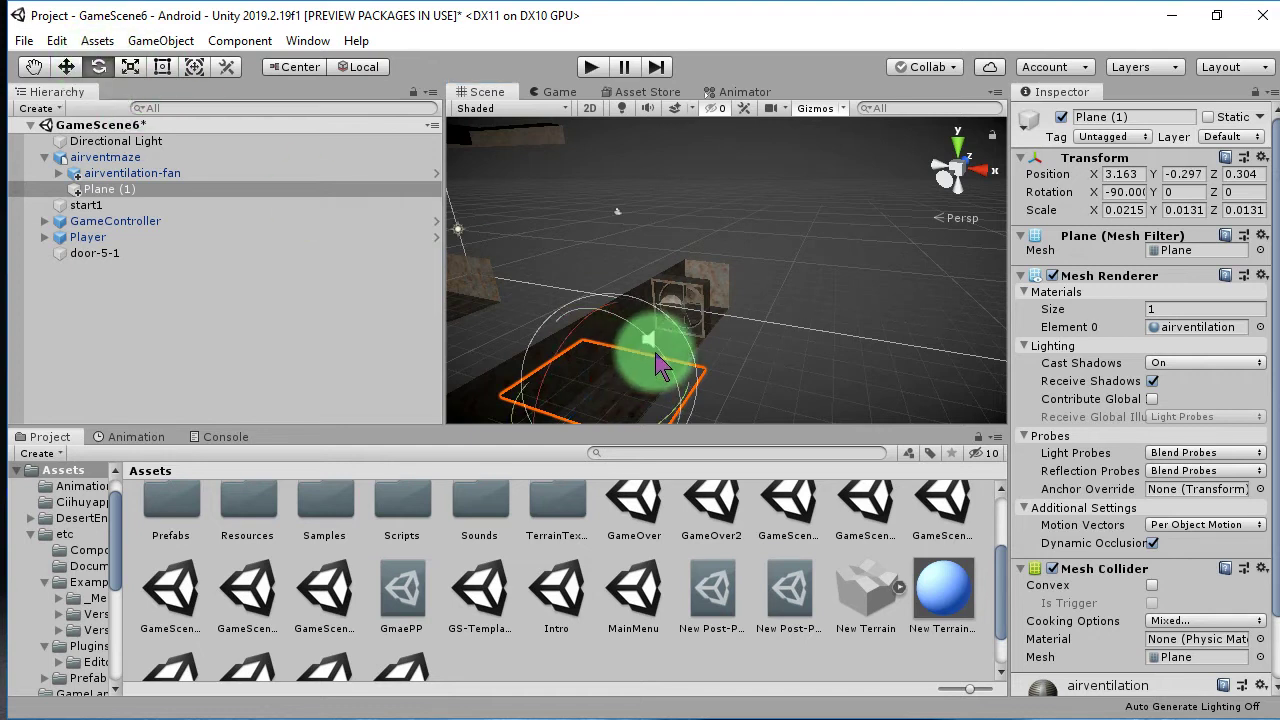
pyautogui.moveTo(660, 365); pyautogui.dragTo(304, 149)
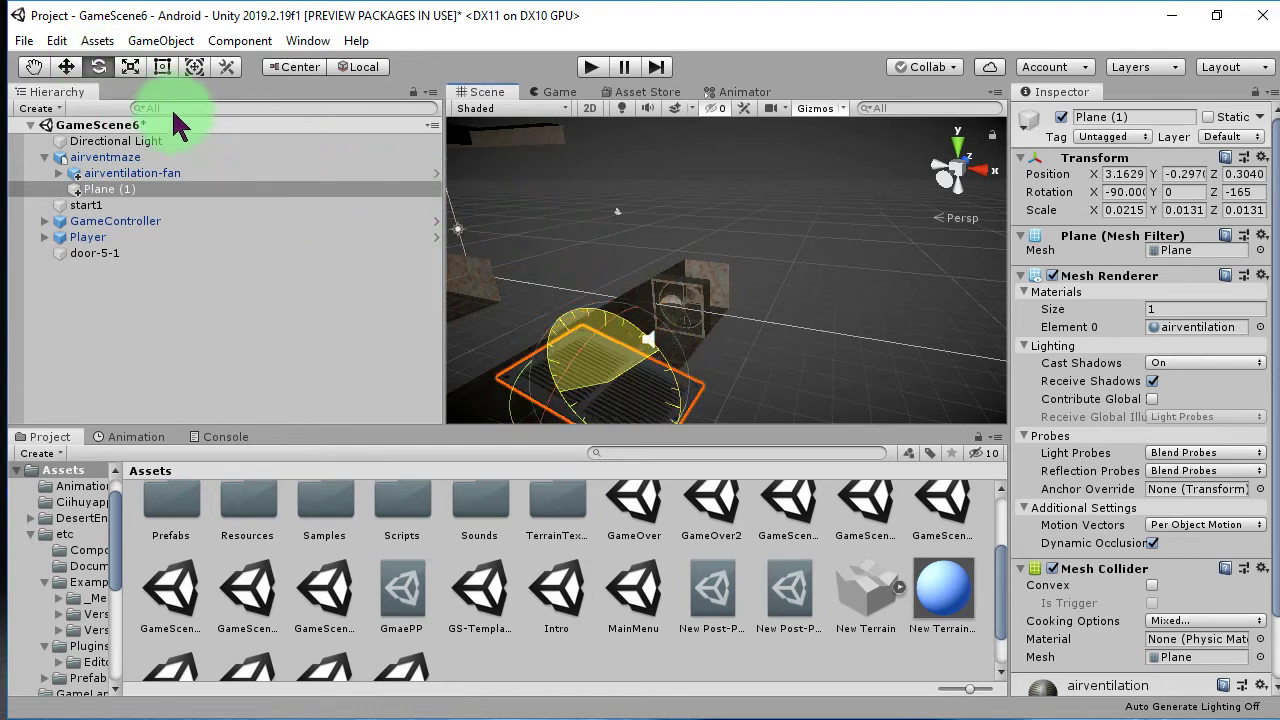
pyautogui.moveTo(138, 107); pyautogui.dragTo(138, 107)
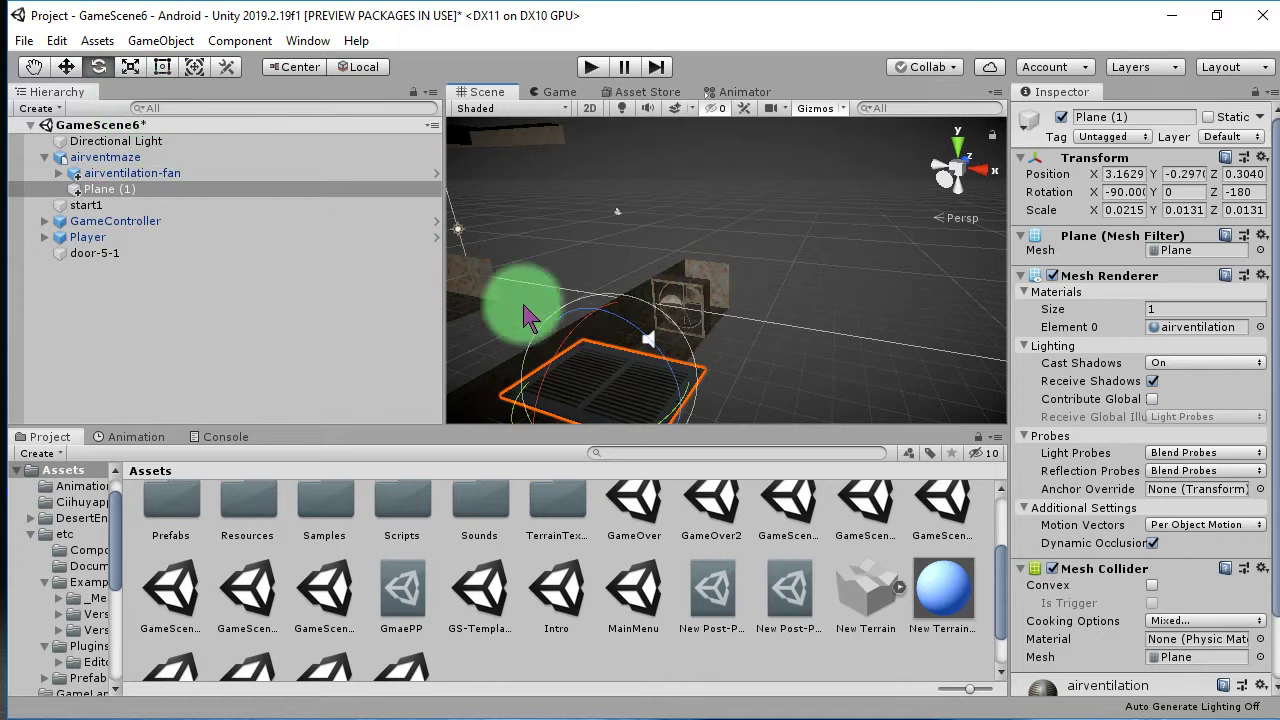
pyautogui.keyDown('alt'); pyautogui.moveTo(513, 313); pyautogui.dragTo(623, 443); pyautogui.keyUp('alt')
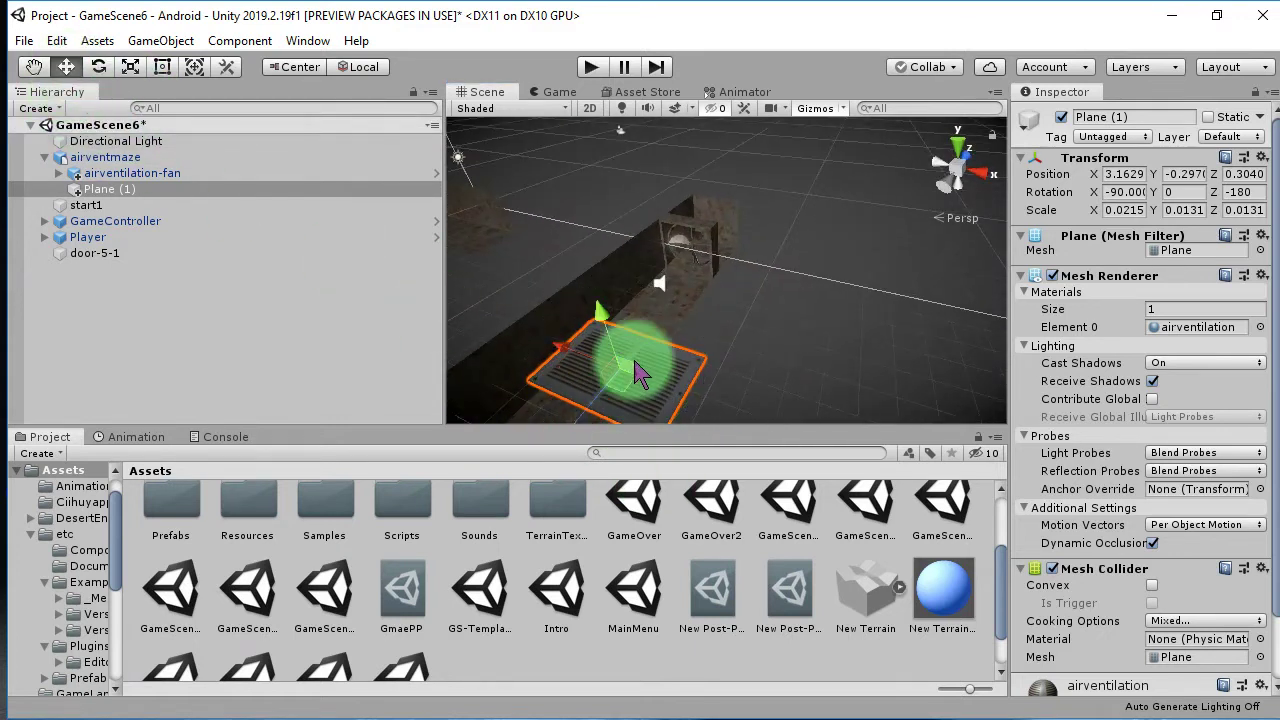
pyautogui.moveTo(551, 422)
pyautogui.mouseDown()
pyautogui.moveTo(546, 380)
pyautogui.moveTo(645, 287)
pyautogui.moveTo(671, 320)
pyautogui.mouseUp()
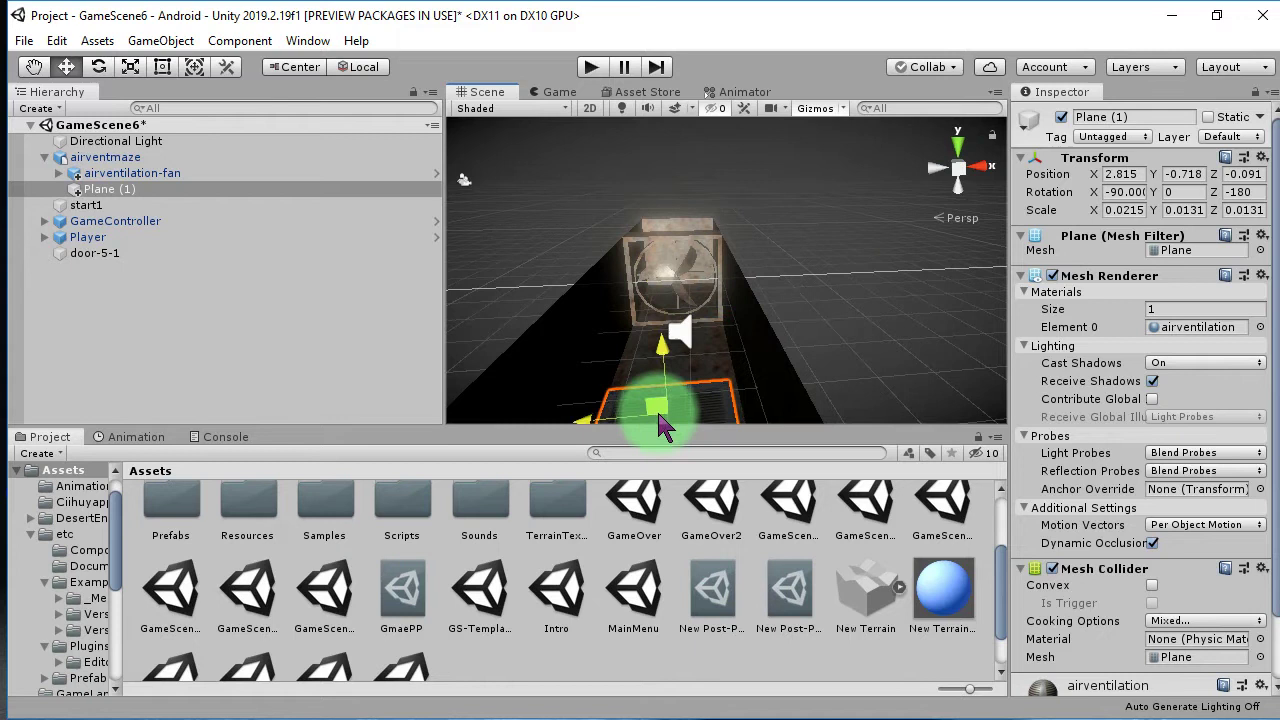
pyautogui.moveTo(660, 380)
pyautogui.keyDown('alt'); pyautogui.mouseDown()
pyautogui.moveTo(460, 325)
pyautogui.moveTo(916, 375)
pyautogui.moveTo(900, 372)
pyautogui.mouseUp(); pyautogui.keyUp('alt')
pyautogui.click(676, 305)
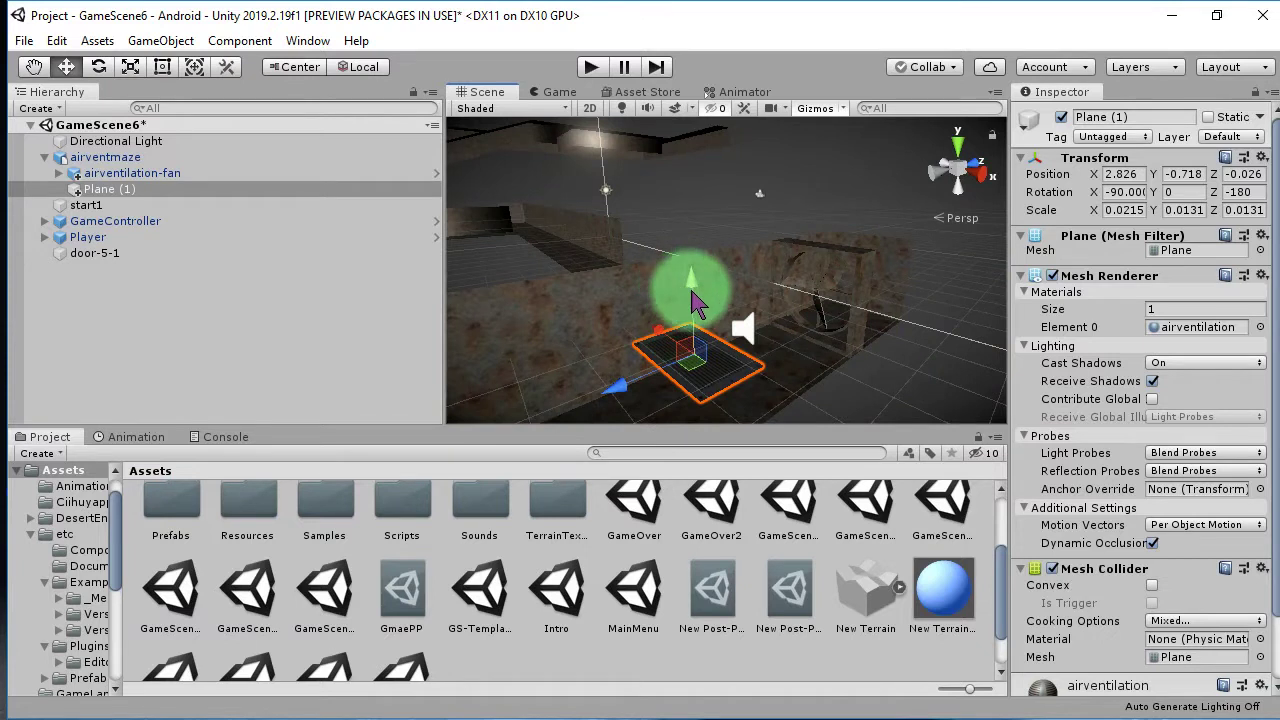
pyautogui.moveTo(676, 340)
pyautogui.keyDown('alt'); pyautogui.mouseDown()
pyautogui.moveTo(676, 395)
pyautogui.moveTo(720, 411)
pyautogui.moveTo(714, 371)
pyautogui.moveTo(809, 337)
pyautogui.moveTo(737, 354)
pyautogui.moveTo(731, 286)
pyautogui.moveTo(676, 312)
pyautogui.moveTo(695, 347)
pyautogui.mouseUp(); pyautogui.keyUp('alt')
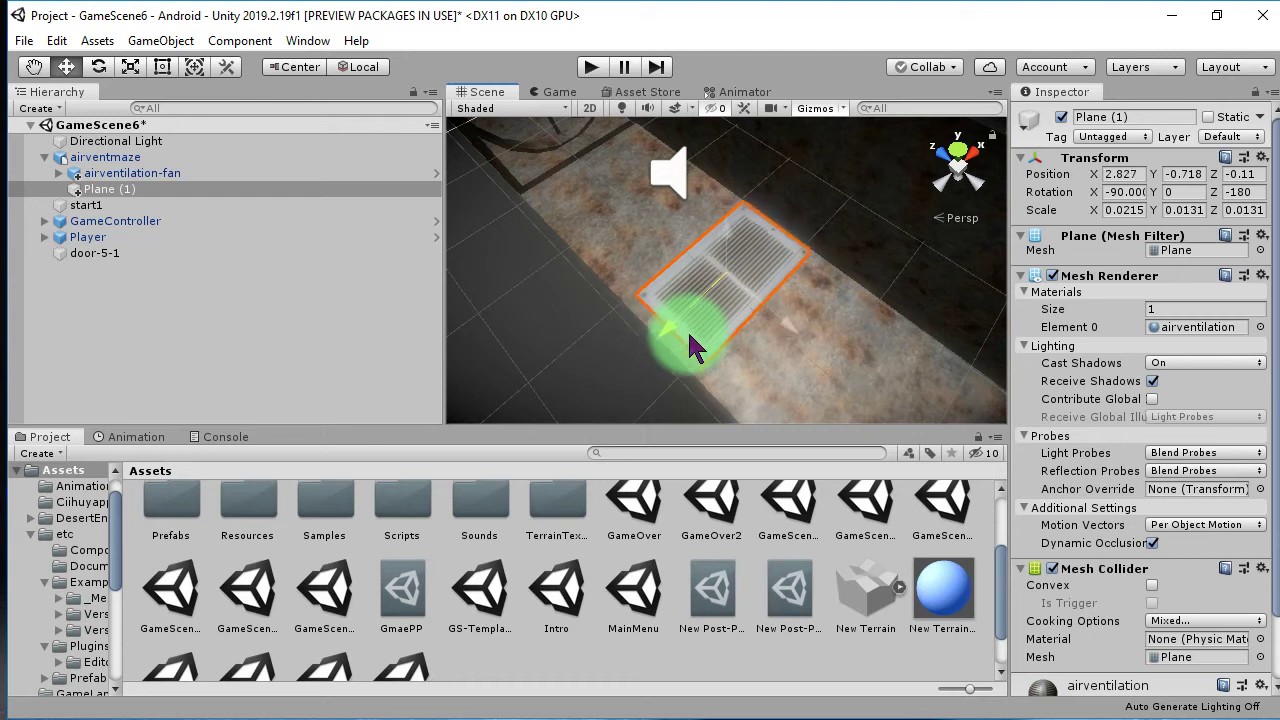
# - Rotate Plane (1) to the corridor, scale it to about 0.036, and move it to 2.814, -0.743, -0.124
pyautogui.click(98, 66)
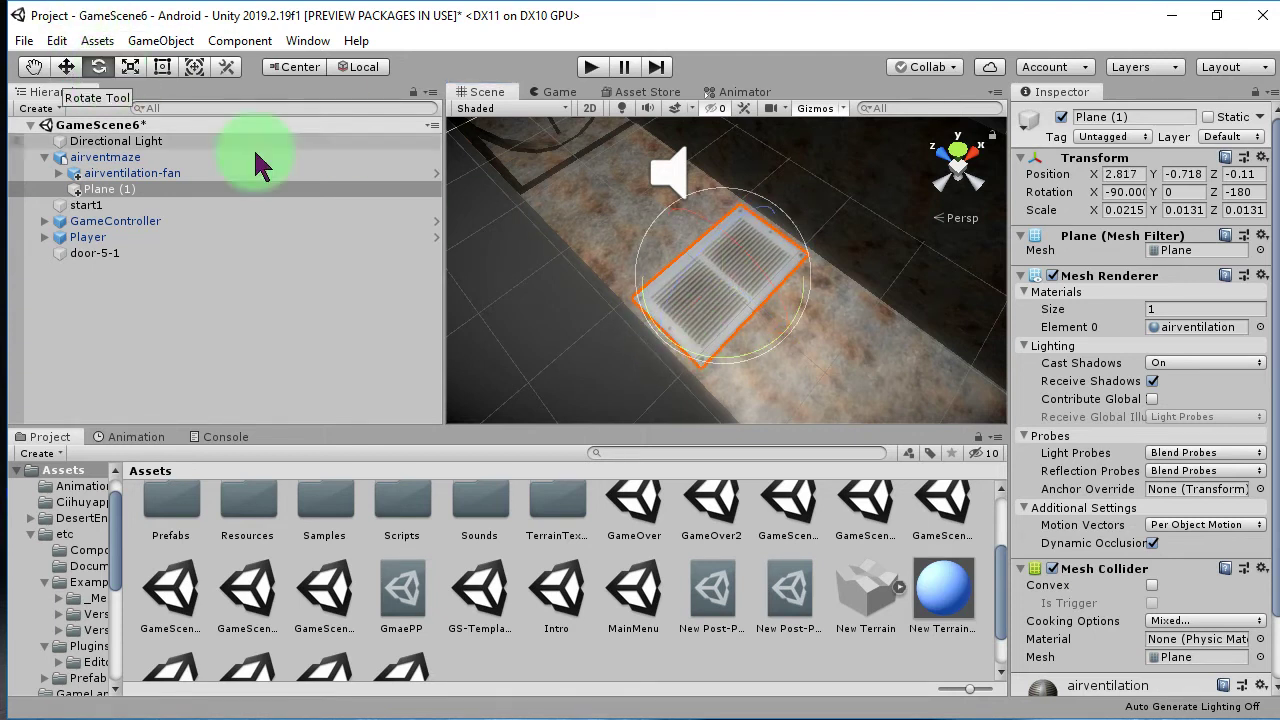
pyautogui.moveTo(752, 366); pyautogui.dragTo(490, 338)
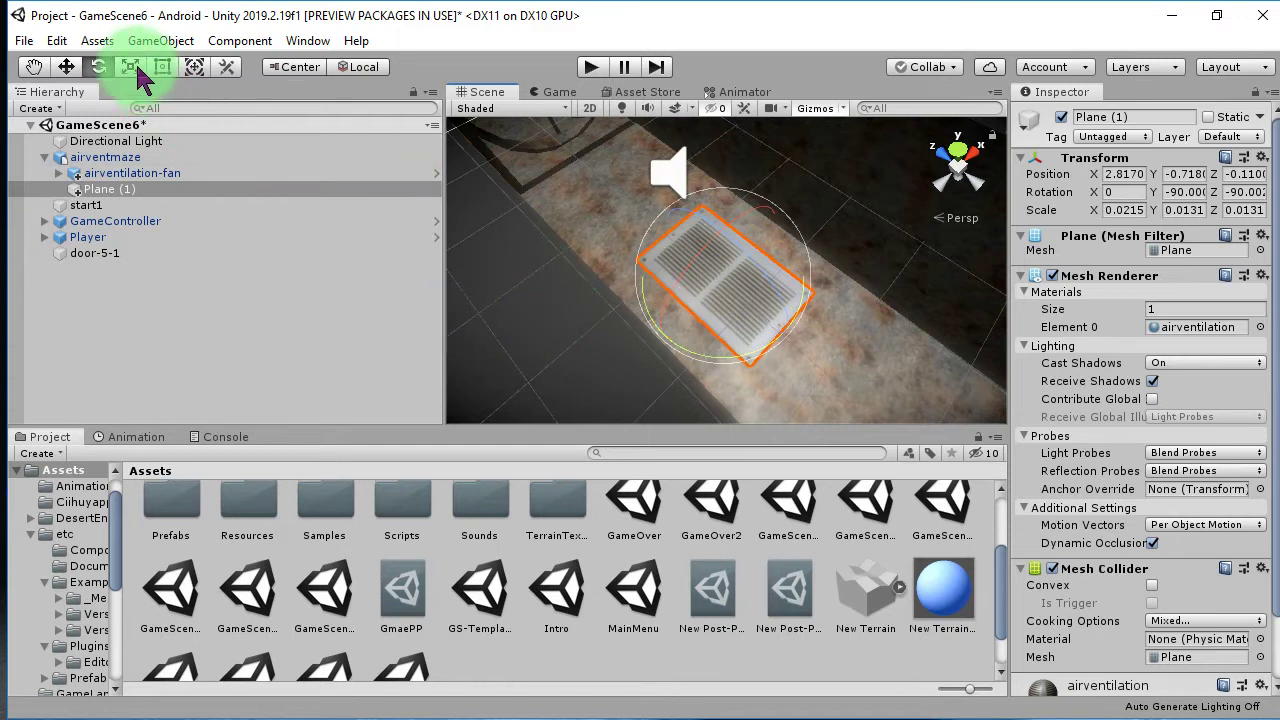
pyautogui.click(716, 318)
pyautogui.moveTo(722, 279); pyautogui.dragTo(737, 211)
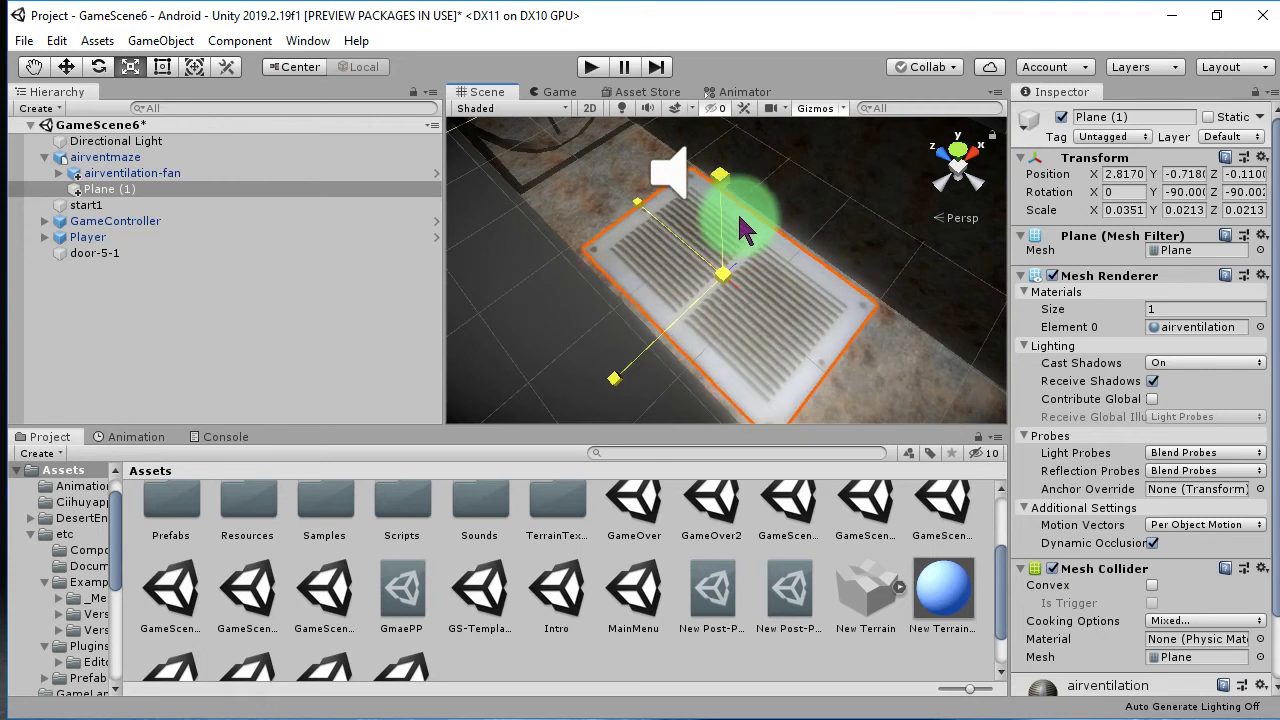
pyautogui.click(66, 66)
pyautogui.moveTo(700, 286)
pyautogui.mouseDown()
pyautogui.moveTo(713, 293)
pyautogui.moveTo(535, 91)
pyautogui.moveTo(748, 330)
pyautogui.mouseUp()
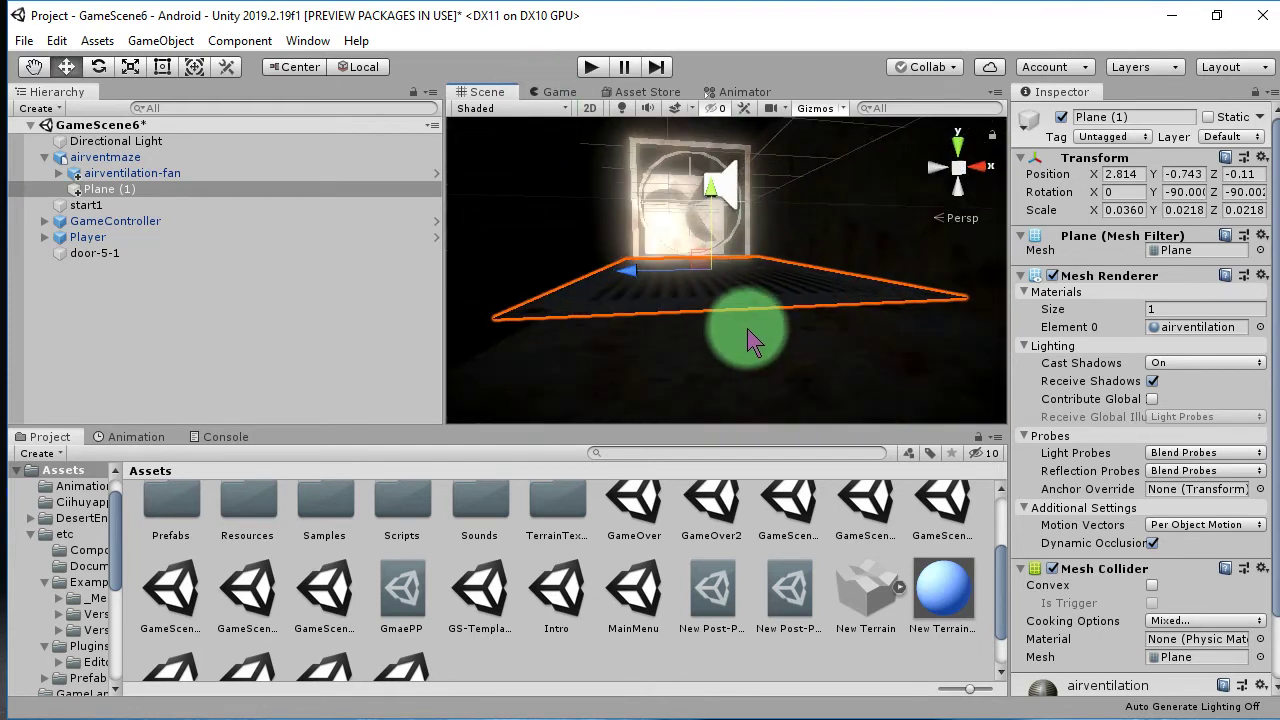
pyautogui.moveTo(713, 203); pyautogui.dragTo(709, 219)
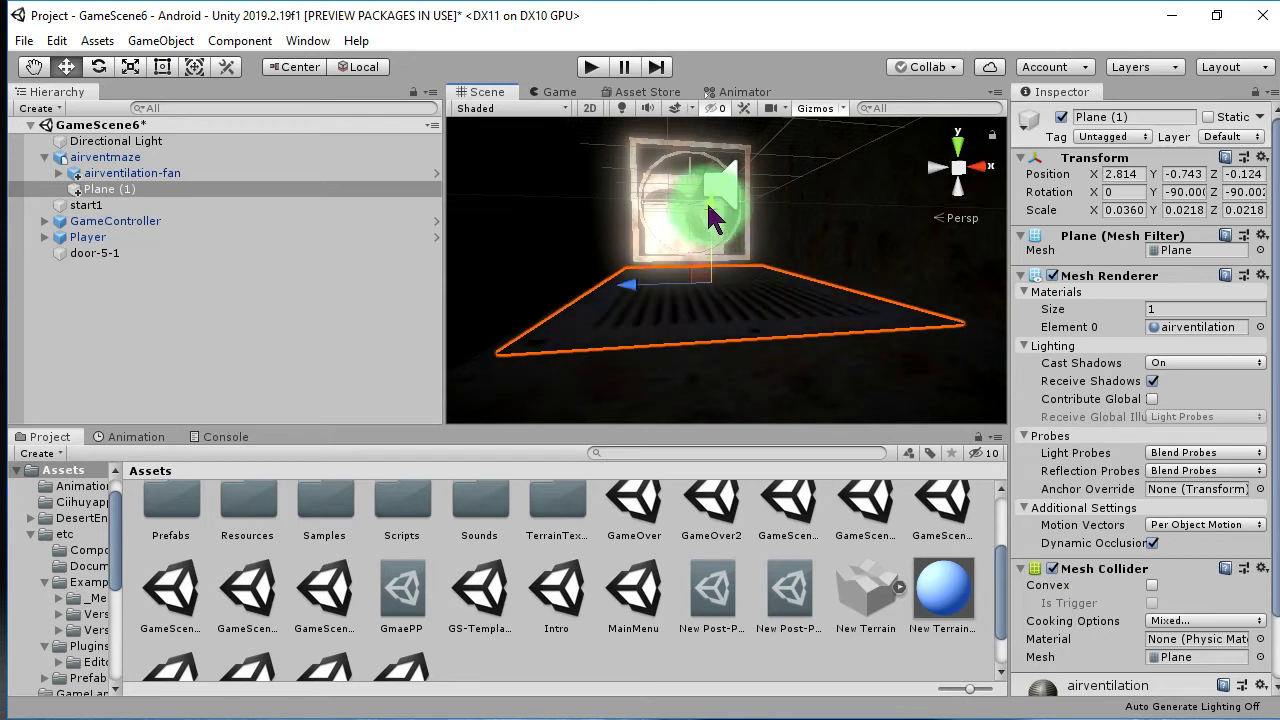
pyautogui.scroll(-5, 658, 283)
pyautogui.moveTo(643, 286)
pyautogui.keyDown('alt'); pyautogui.mouseDown()
pyautogui.moveTo(744, 354)
pyautogui.moveTo(594, 251)
pyautogui.moveTo(889, 340)
pyautogui.moveTo(909, 315)
pyautogui.moveTo(757, 223)
pyautogui.moveTo(878, 357)
pyautogui.moveTo(906, 376)
pyautogui.moveTo(914, 354)
pyautogui.moveTo(837, 348)
pyautogui.mouseUp(); pyautogui.keyUp('alt')
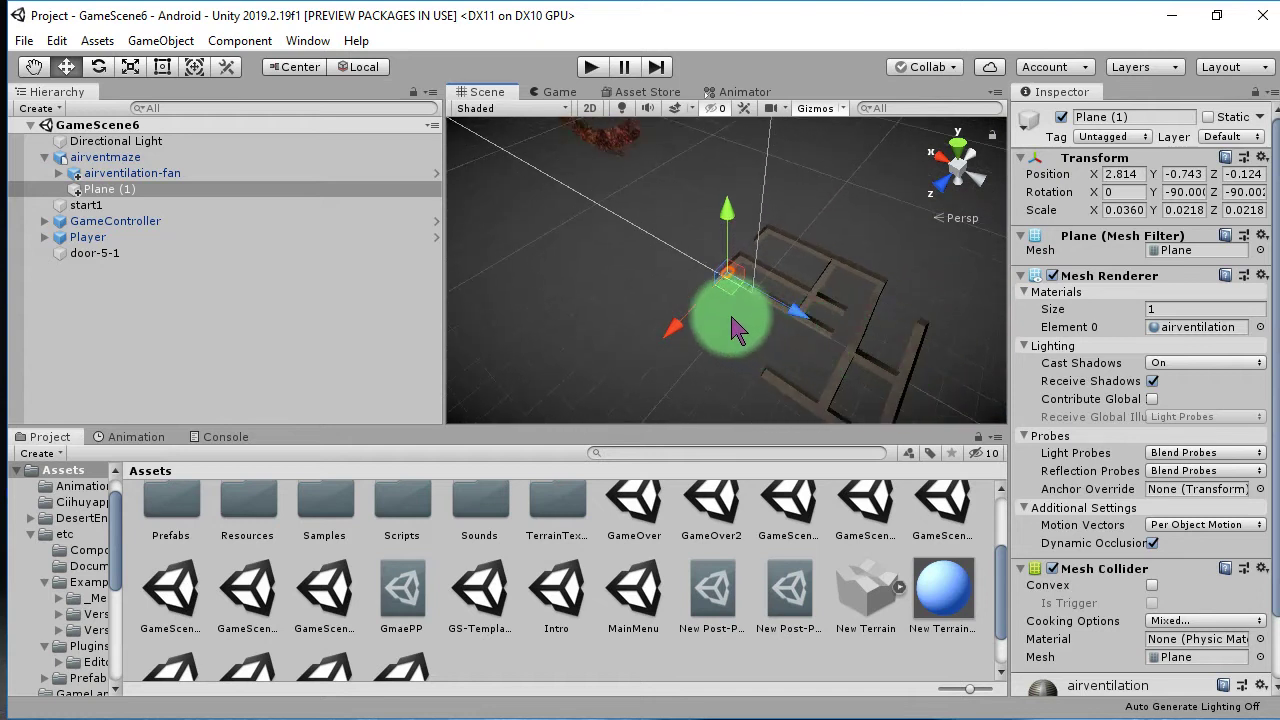
# - Duplicate the vent plane as Plane (2) and slide it into another maze corridor
pyautogui.hotkey('ctrl', 'd')
pyautogui.moveTo(838, 369)
pyautogui.keyDown('alt'); pyautogui.mouseDown()
pyautogui.moveTo(890, 405)
pyautogui.moveTo(856, 378)
pyautogui.mouseUp(); pyautogui.keyUp('alt')
pyautogui.moveTo(868, 378)
pyautogui.mouseDown()
pyautogui.moveTo(868, 412)
pyautogui.moveTo(843, 375)
pyautogui.mouseUp()
pyautogui.moveTo(866, 312)
pyautogui.keyDown('alt'); pyautogui.mouseDown()
pyautogui.moveTo(759, 324)
pyautogui.moveTo(560, 243)
pyautogui.mouseUp(); pyautogui.keyUp('alt')
pyautogui.moveTo(660, 286); pyautogui.dragTo(567, 302)
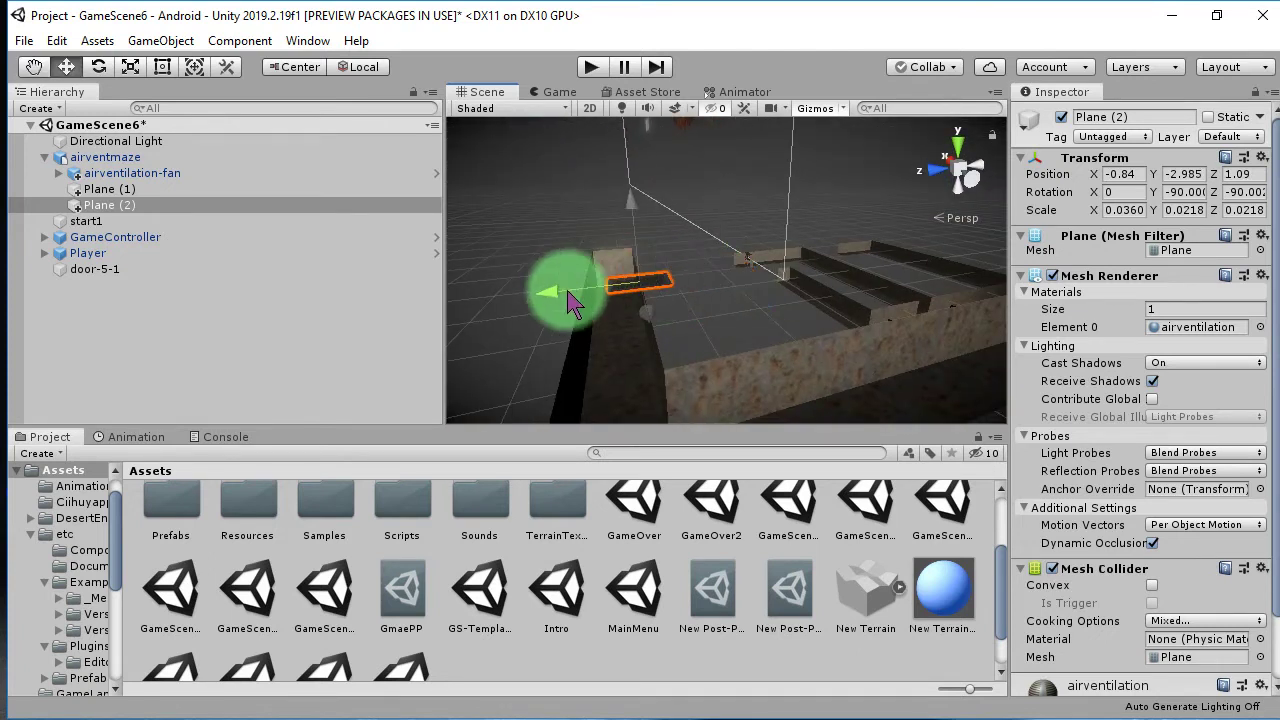
pyautogui.press('f')
pyautogui.moveTo(677, 314)
pyautogui.keyDown('alt'); pyautogui.mouseDown()
pyautogui.moveTo(690, 318)
pyautogui.moveTo(755, 230)
pyautogui.moveTo(723, 283)
pyautogui.moveTo(745, 355)
pyautogui.moveTo(880, 334)
pyautogui.moveTo(801, 345)
pyautogui.mouseUp(); pyautogui.keyUp('alt')
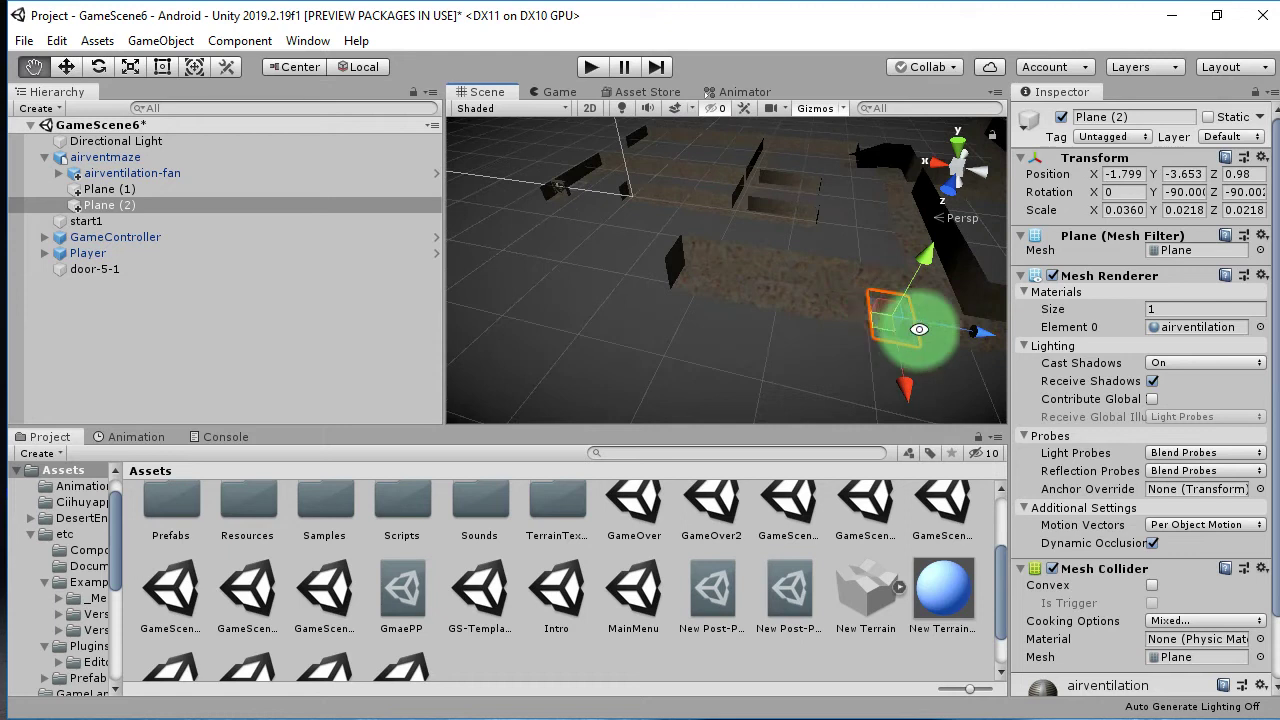
pyautogui.click(958, 400)
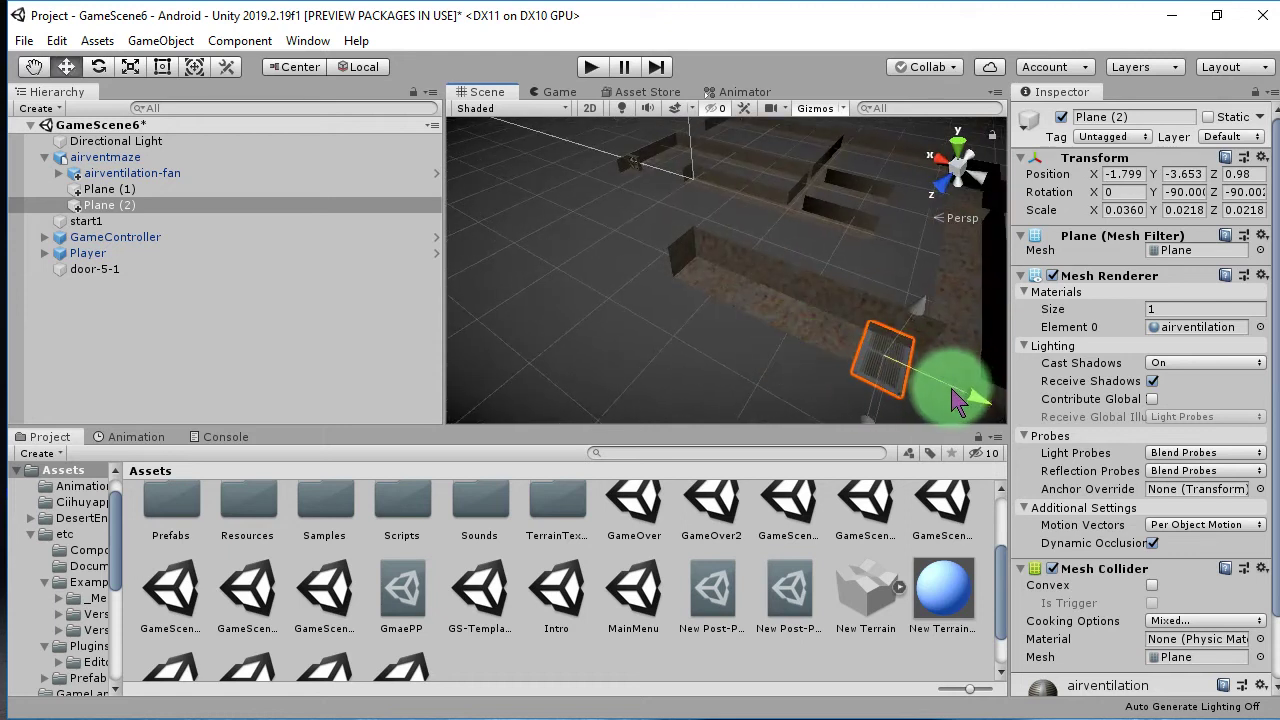
pyautogui.moveTo(958, 400); pyautogui.dragTo(930, 392)
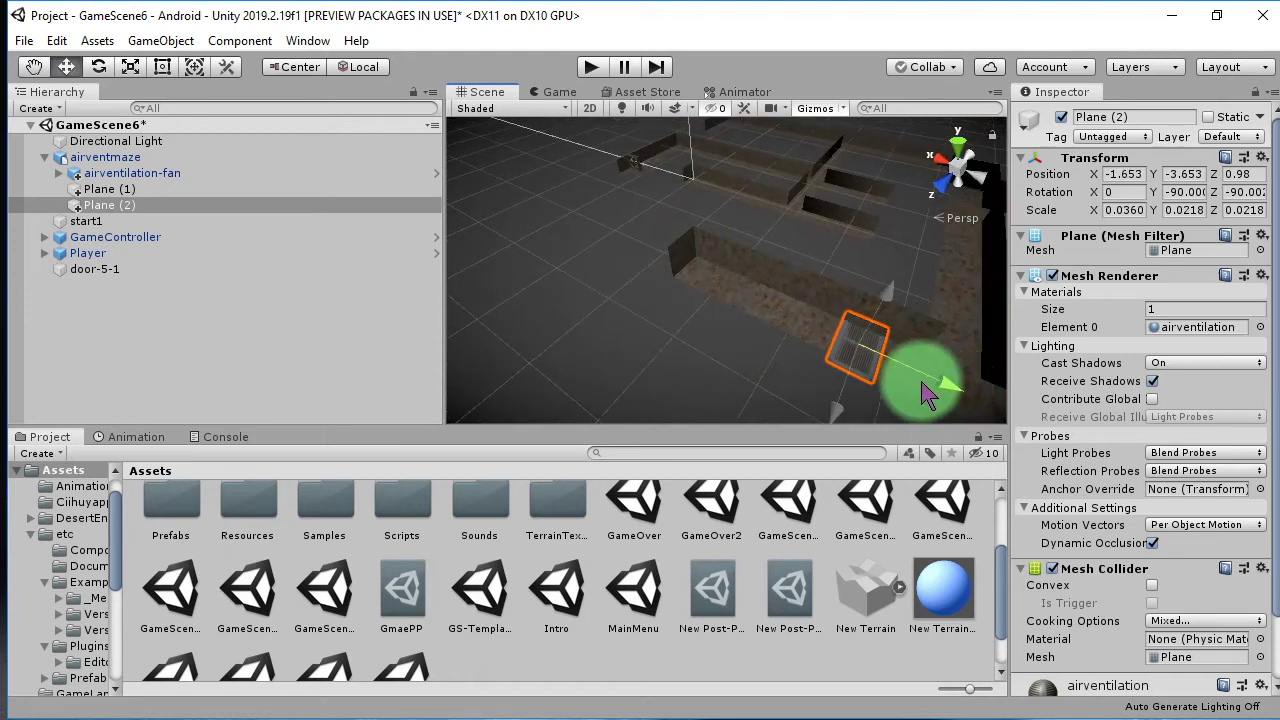
# - Flip Plane (2) flat and settle it at -1.601, -3.658, 0.982 in the corridor floor
pyautogui.click(98, 66)
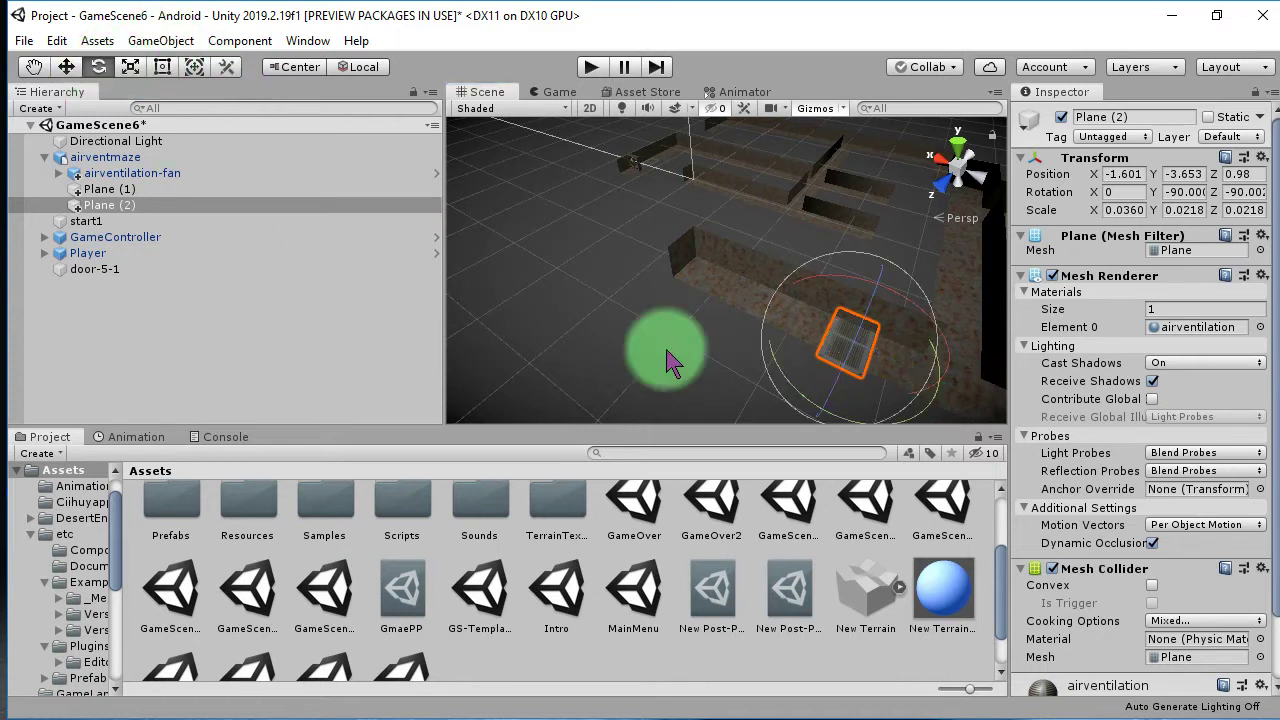
pyautogui.moveTo(800, 398)
pyautogui.mouseDown()
pyautogui.moveTo(880, 372)
pyautogui.moveTo(734, 291)
pyautogui.moveTo(903, 364)
pyautogui.moveTo(714, 323)
pyautogui.mouseUp()
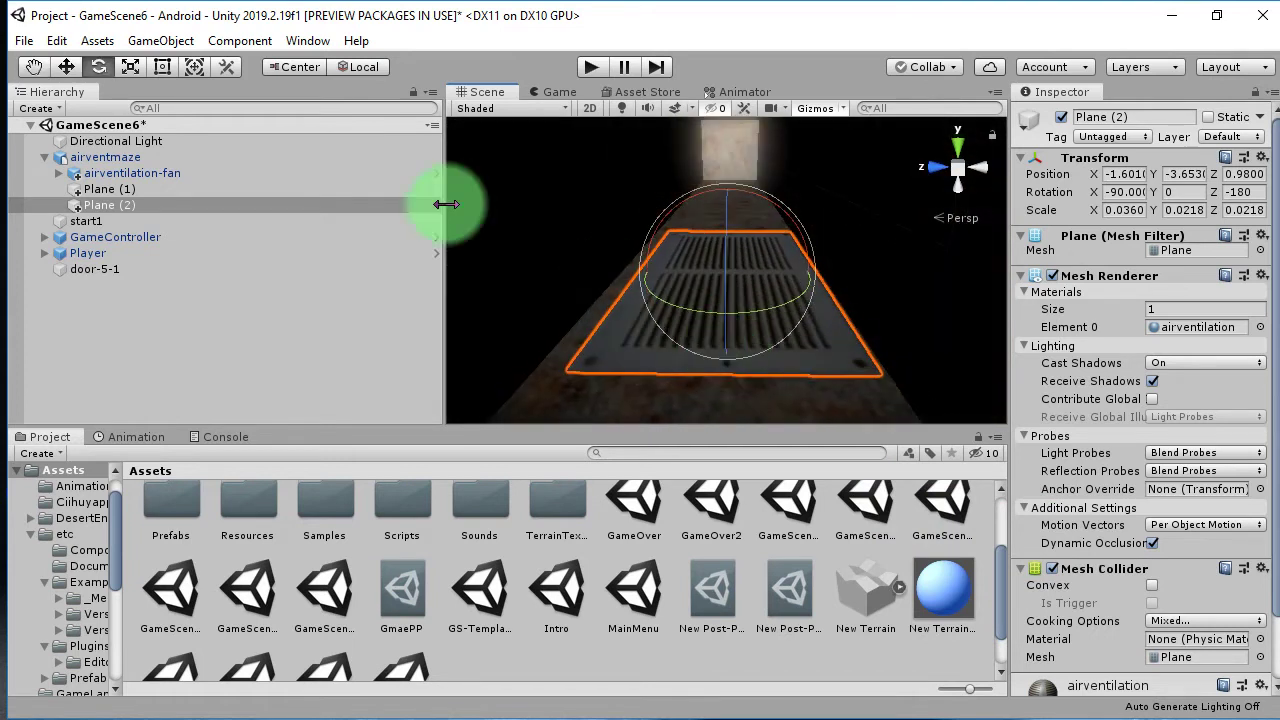
pyautogui.click(66, 66)
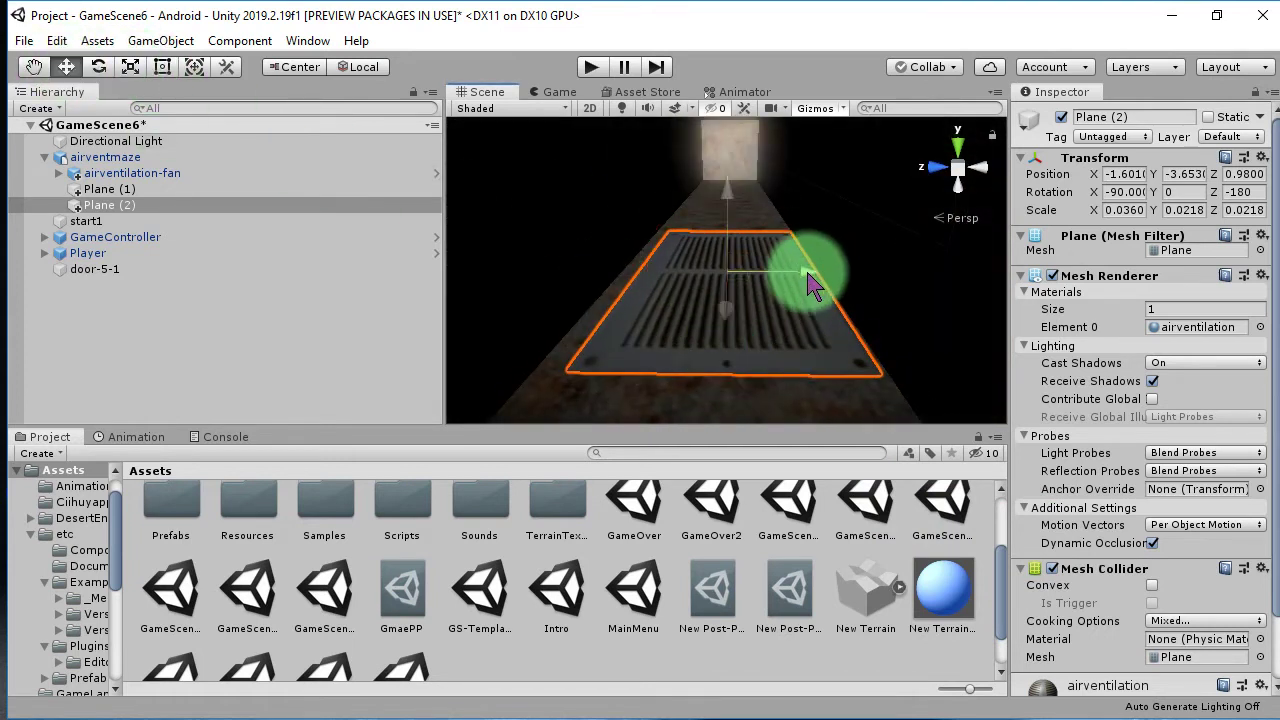
pyautogui.moveTo(807, 272); pyautogui.dragTo(803, 273)
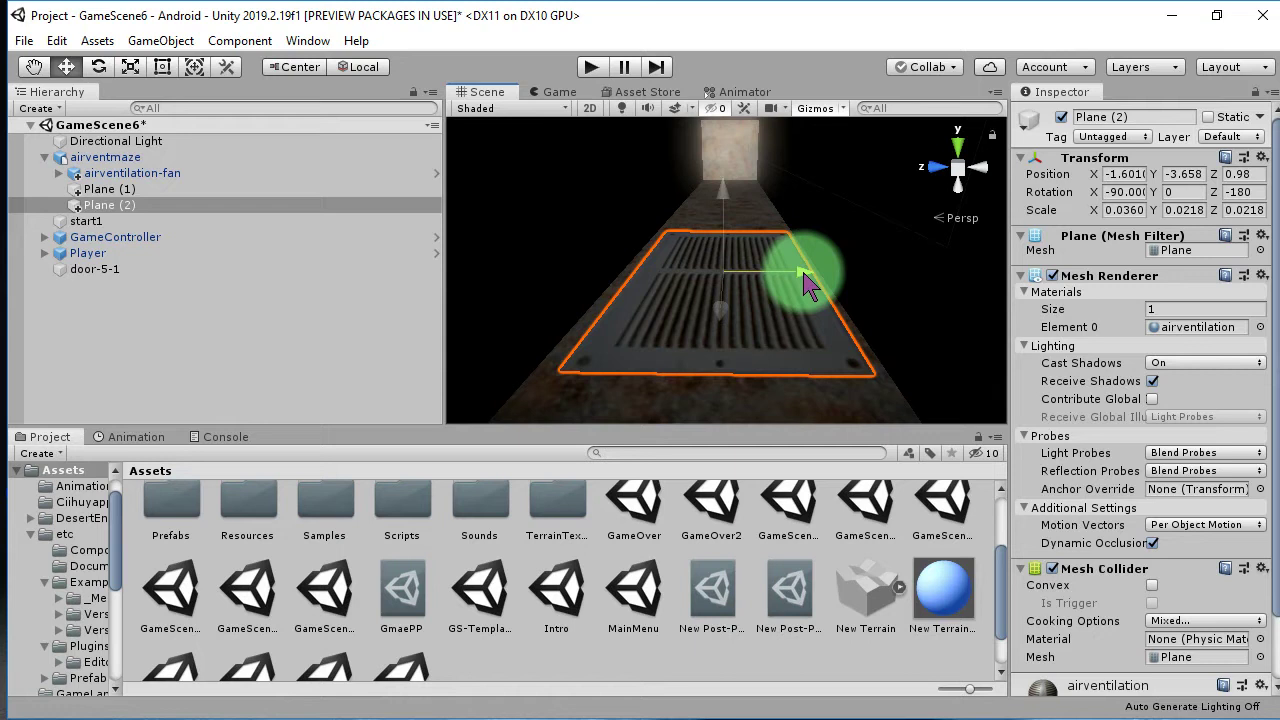
pyautogui.moveTo(724, 210); pyautogui.dragTo(914, 360)
pyautogui.scroll(-2, 733, 257)
pyautogui.scroll(-3, 735, 262)
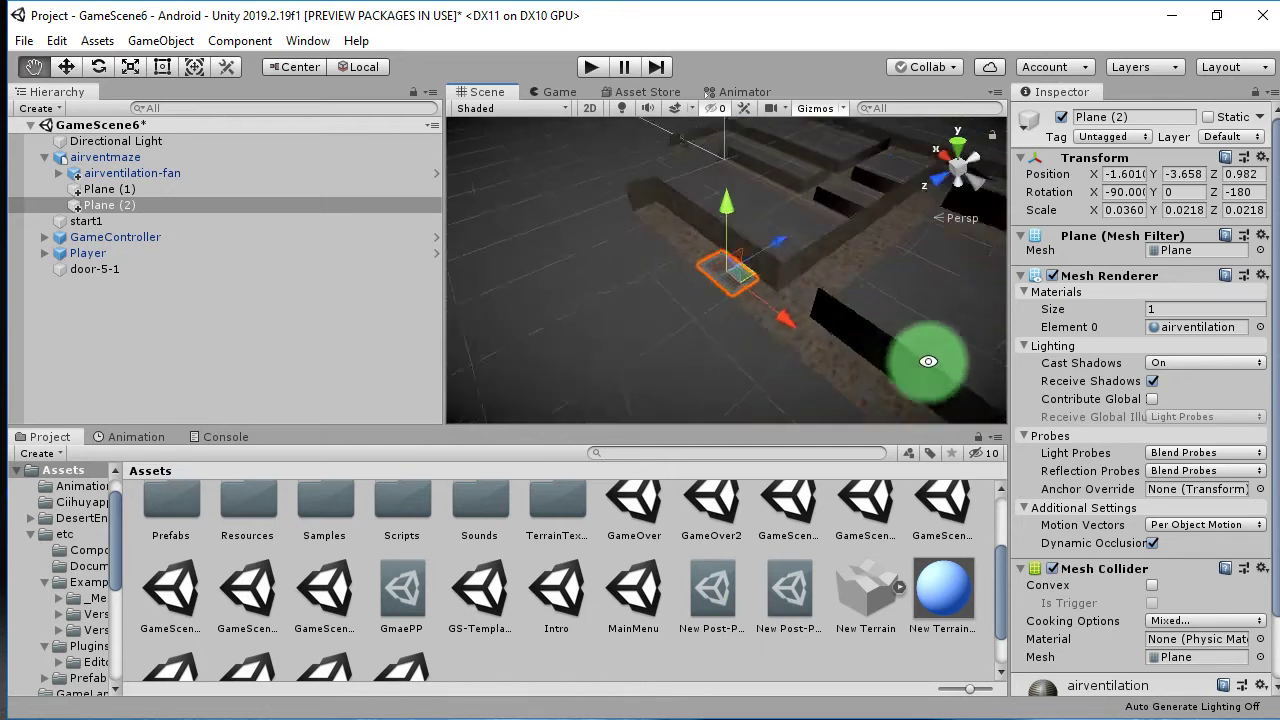
# - Duplicate airventilation-fan and move the copy into a maze corridor
pyautogui.click(138, 173)
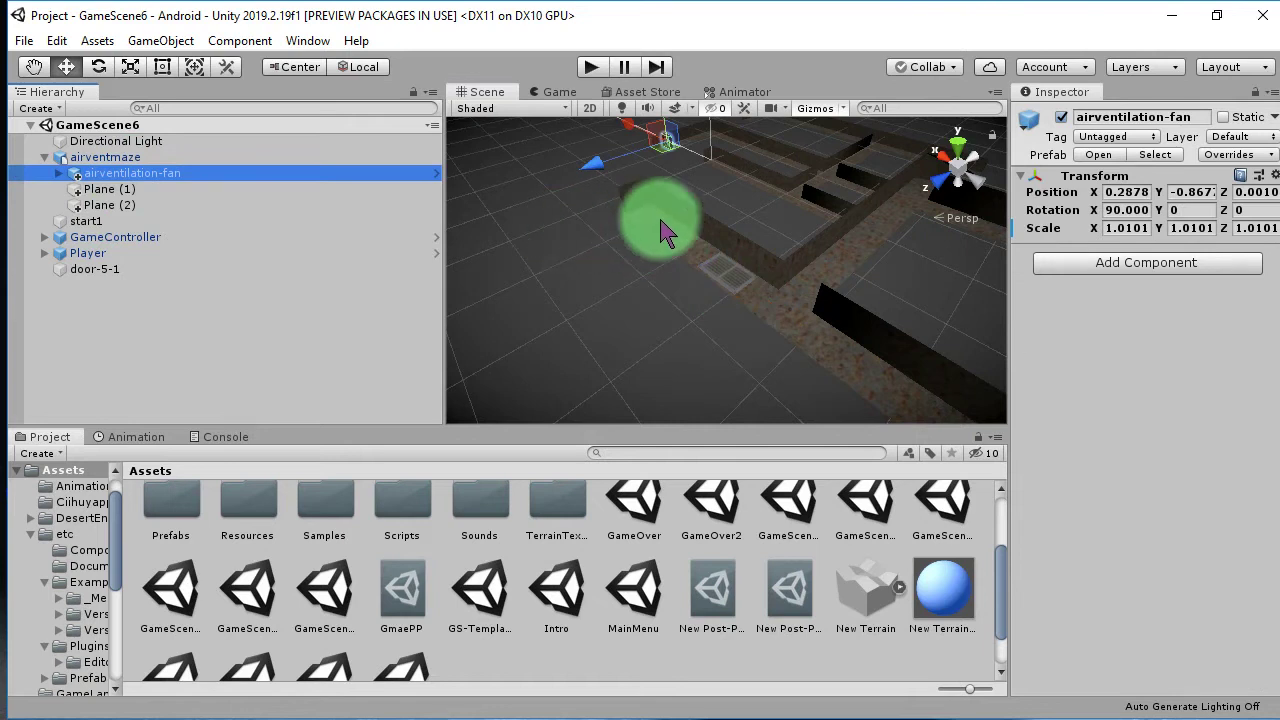
pyautogui.hotkey('ctrl', 'd')
pyautogui.moveTo(674, 157); pyautogui.dragTo(676, 262)
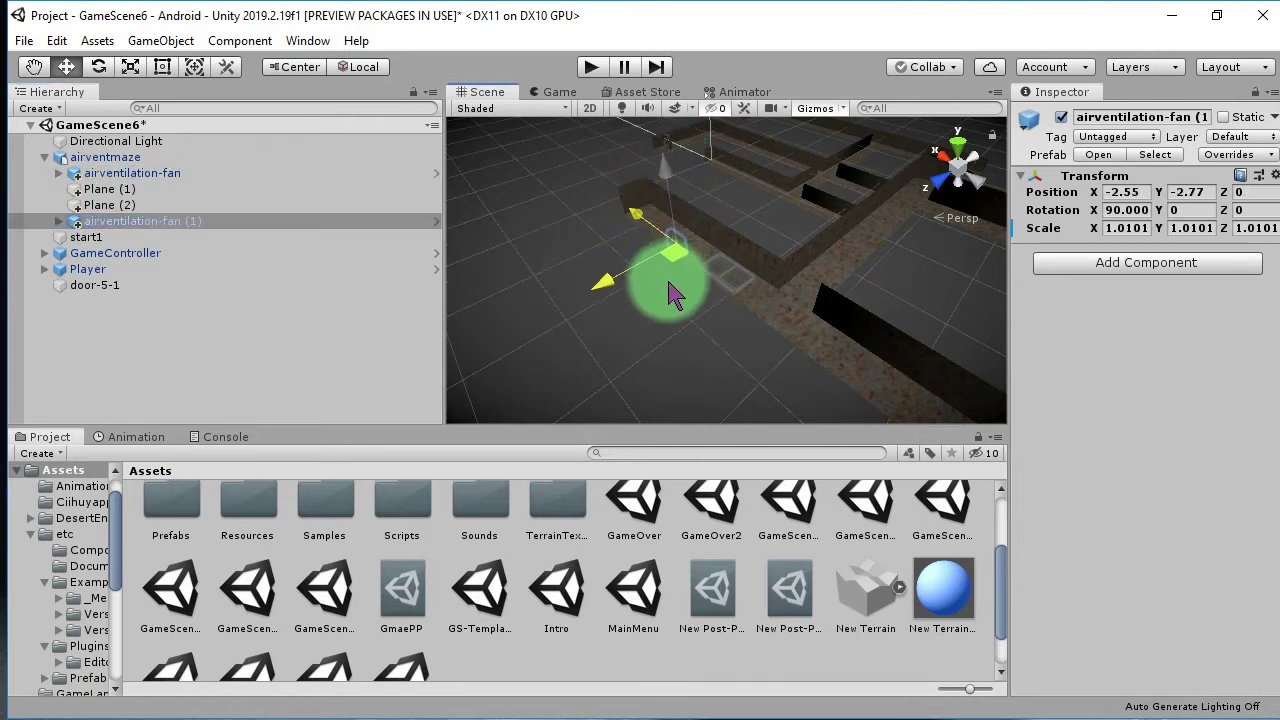
pyautogui.moveTo(660, 318); pyautogui.dragTo(643, 135)
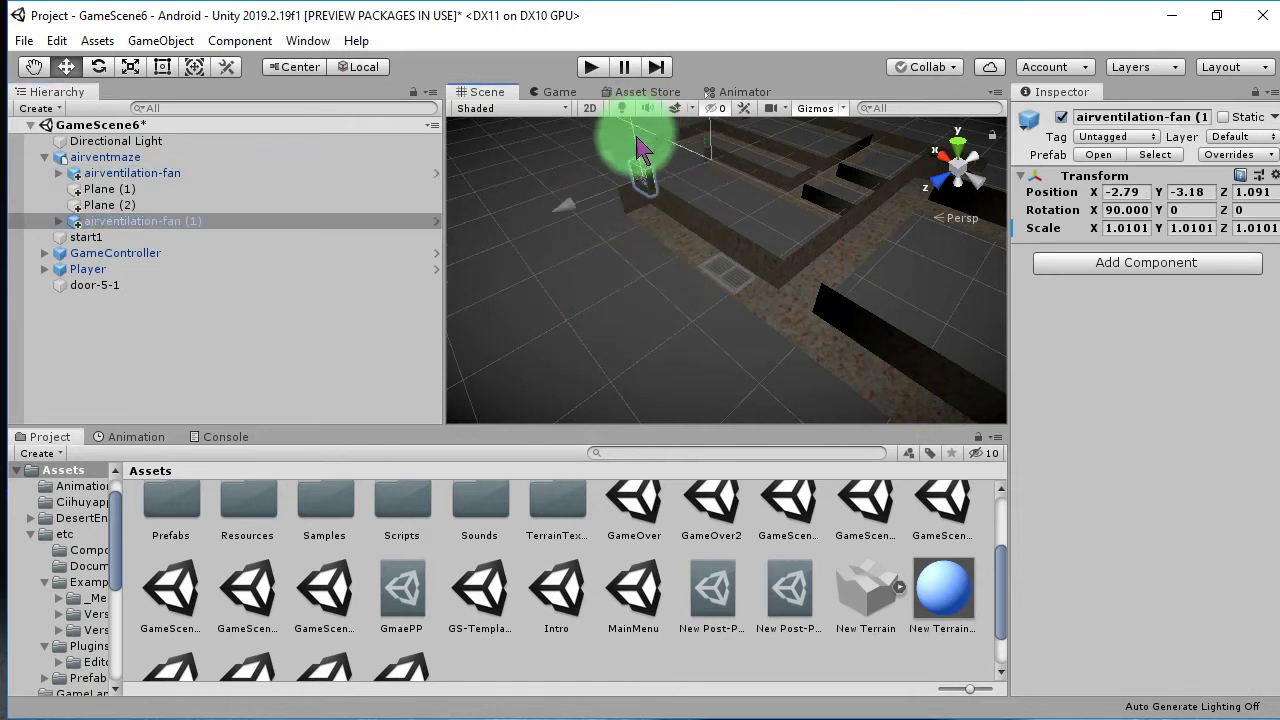
pyautogui.press('f')
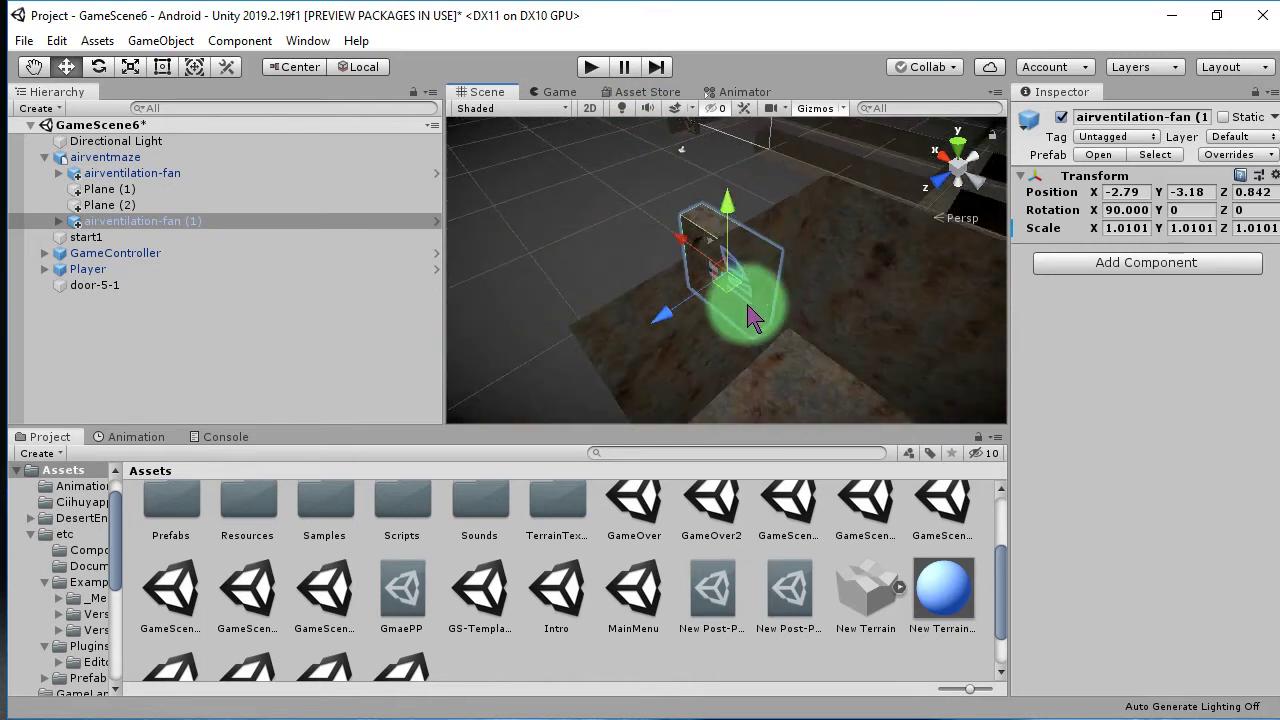
pyautogui.moveTo(724, 300); pyautogui.dragTo(740, 322)
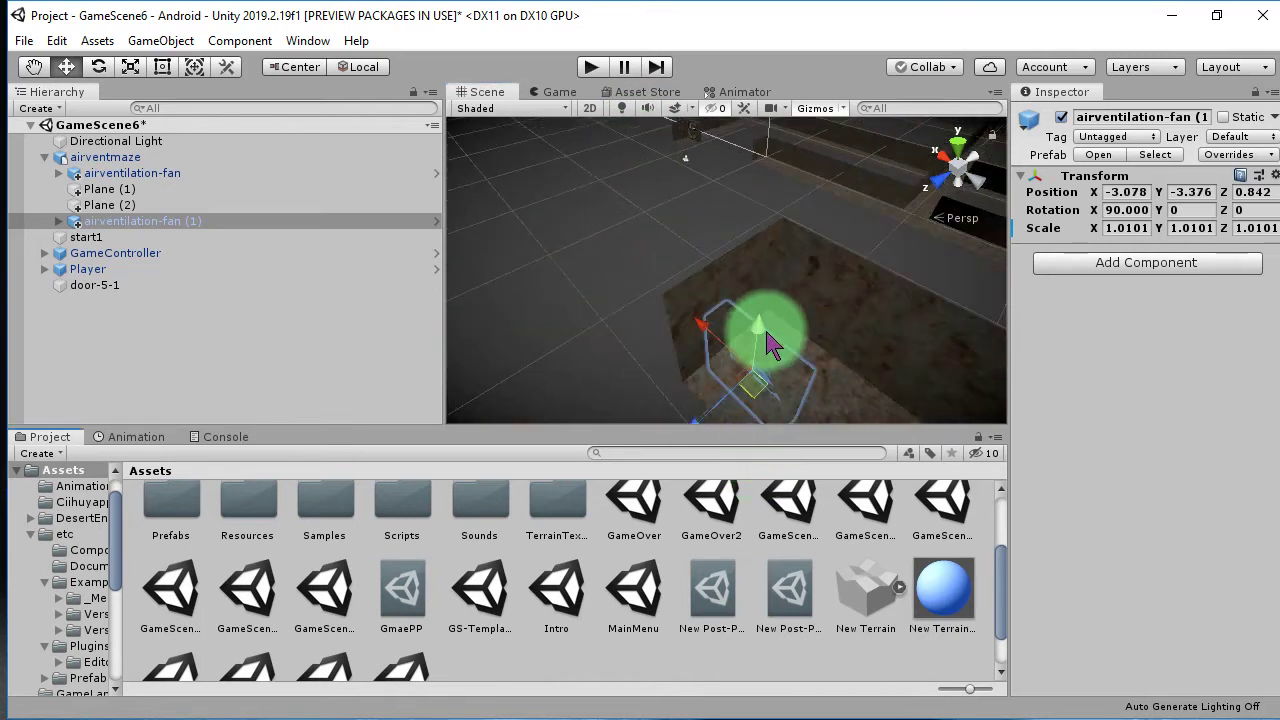
pyautogui.click(722, 212)
pyautogui.moveTo(724, 215)
pyautogui.mouseDown()
pyautogui.moveTo(733, 300)
pyautogui.moveTo(777, 366)
pyautogui.moveTo(583, 120)
pyautogui.moveTo(709, 257)
pyautogui.mouseUp()
# - Rotate airventilation-fan (1) upright to face along the corridor
pyautogui.click(748, 343)
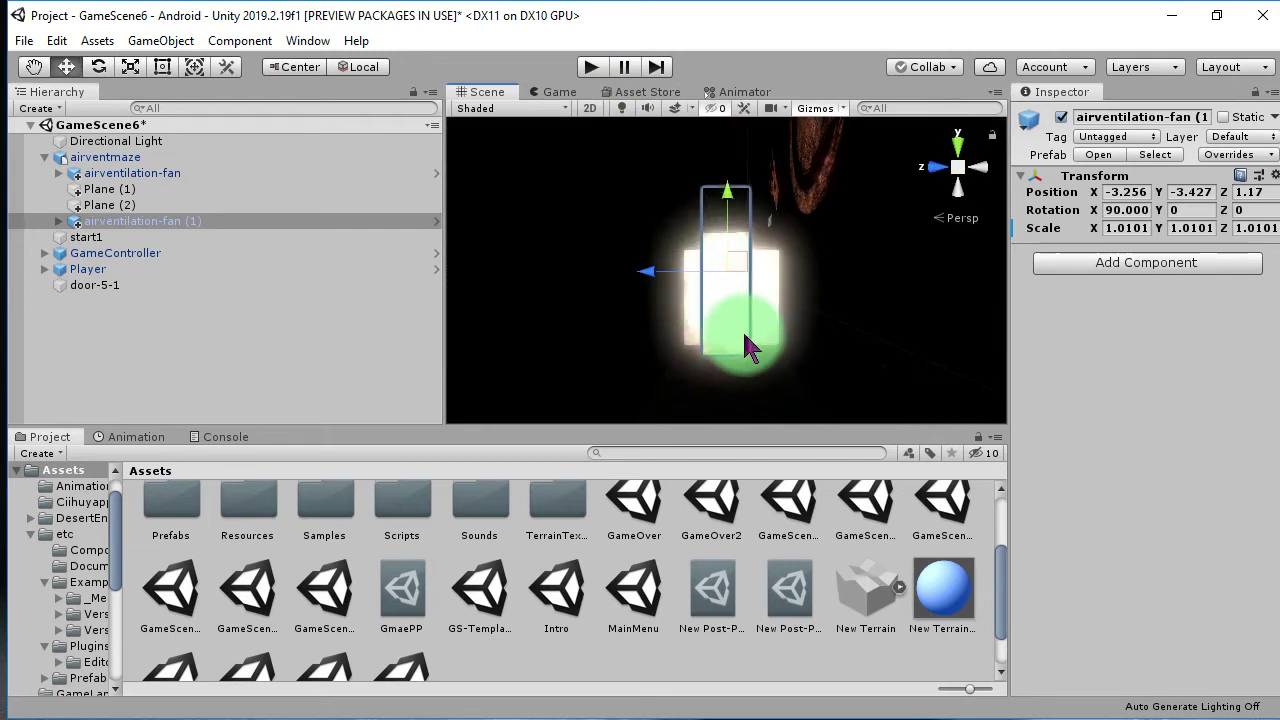
pyautogui.keyDown('alt'); pyautogui.moveTo(748, 343); pyautogui.dragTo(108, 80); pyautogui.keyUp('alt')
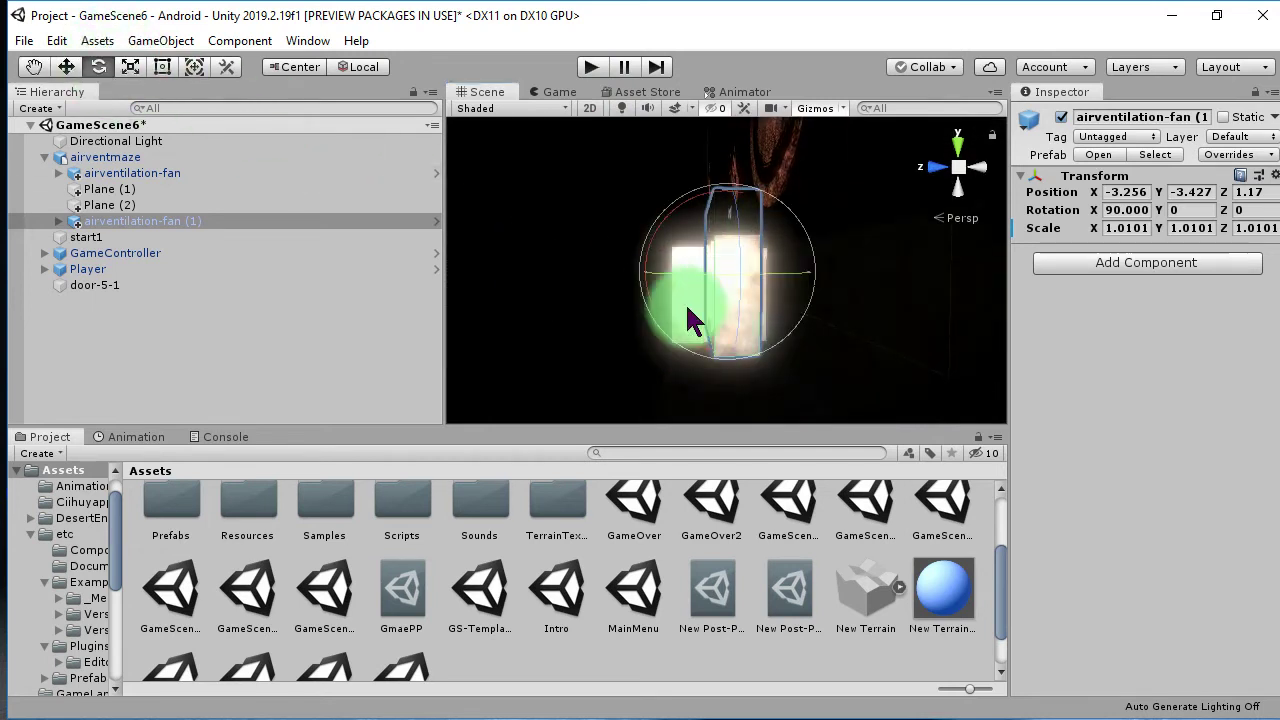
pyautogui.moveTo(672, 268); pyautogui.dragTo(735, 292)
pyautogui.moveTo(748, 338)
pyautogui.mouseDown()
pyautogui.moveTo(686, 294)
pyautogui.moveTo(980, 315)
pyautogui.mouseUp()
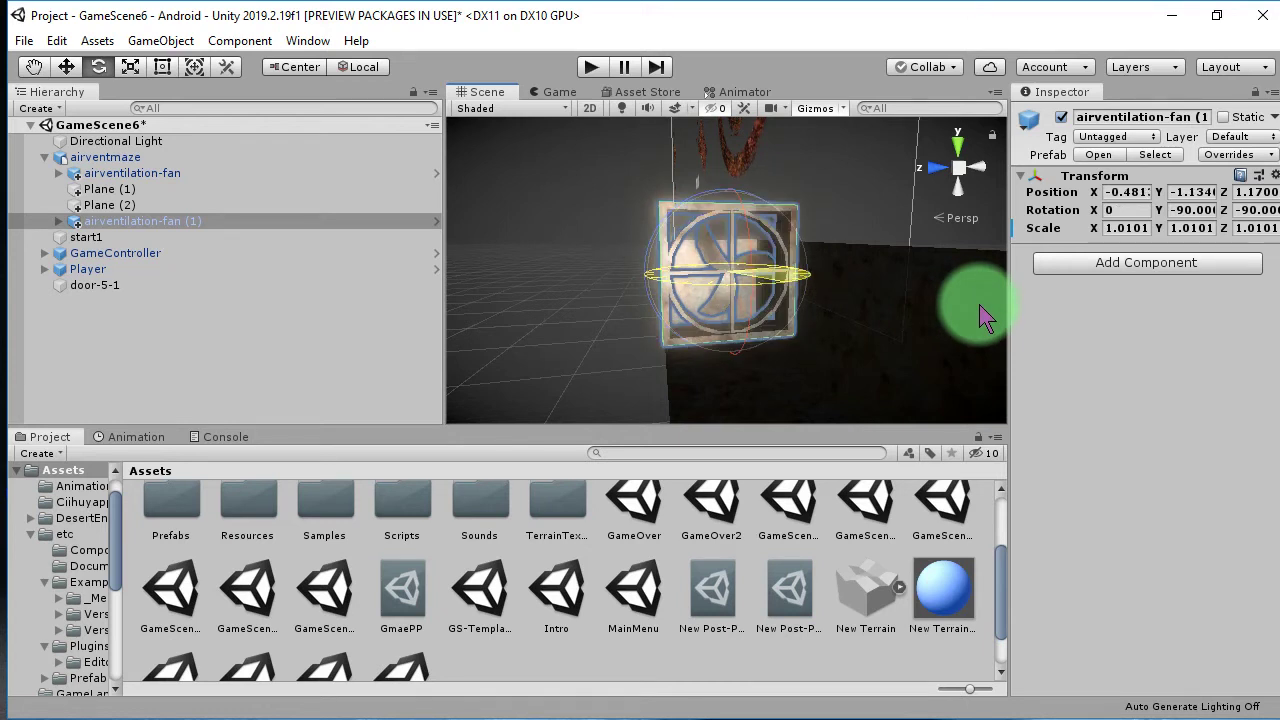
pyautogui.moveTo(843, 277)
pyautogui.keyDown('alt'); pyautogui.mouseDown()
pyautogui.moveTo(748, 434)
pyautogui.moveTo(708, 428)
pyautogui.moveTo(815, 135)
pyautogui.moveTo(757, 300)
pyautogui.moveTo(786, 300)
pyautogui.moveTo(800, 200)
pyautogui.moveTo(605, 245)
pyautogui.mouseUp(); pyautogui.keyUp('alt')
# - Lower the fan onto the floor at -0.481, -1.127, 1.103 and save GameScene6
pyautogui.click(66, 66)
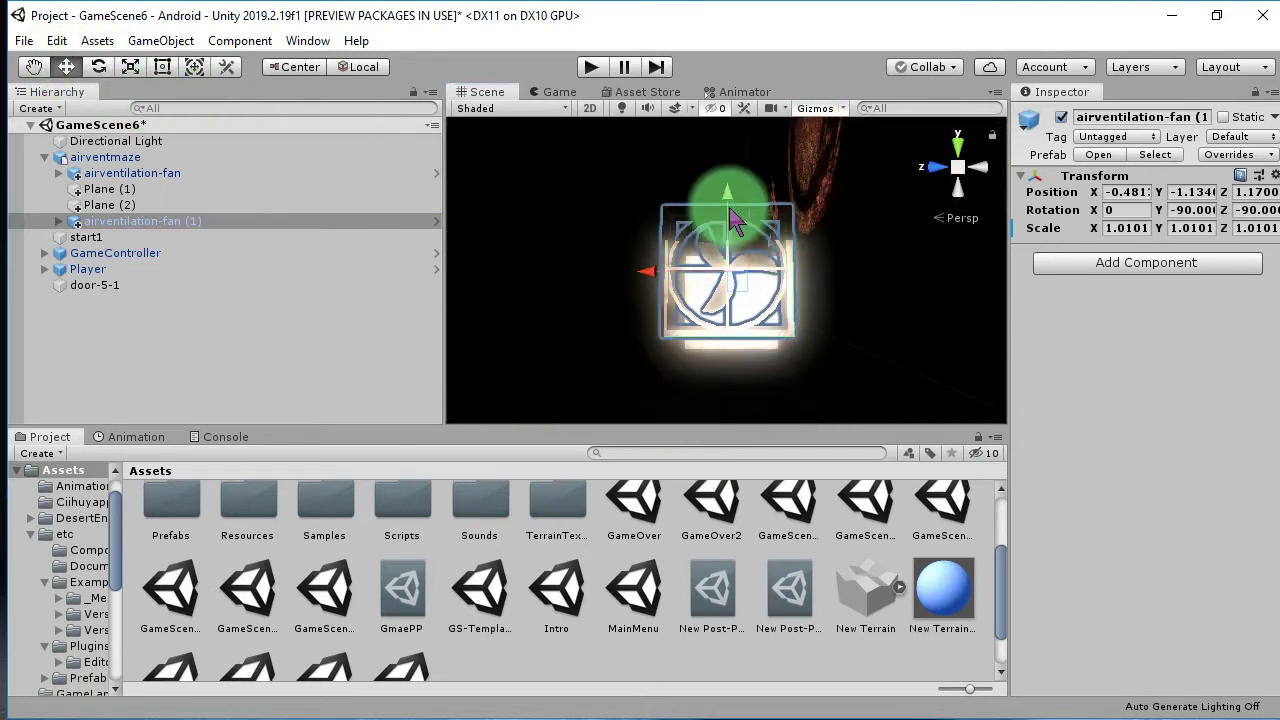
pyautogui.moveTo(730, 220); pyautogui.dragTo(733, 248)
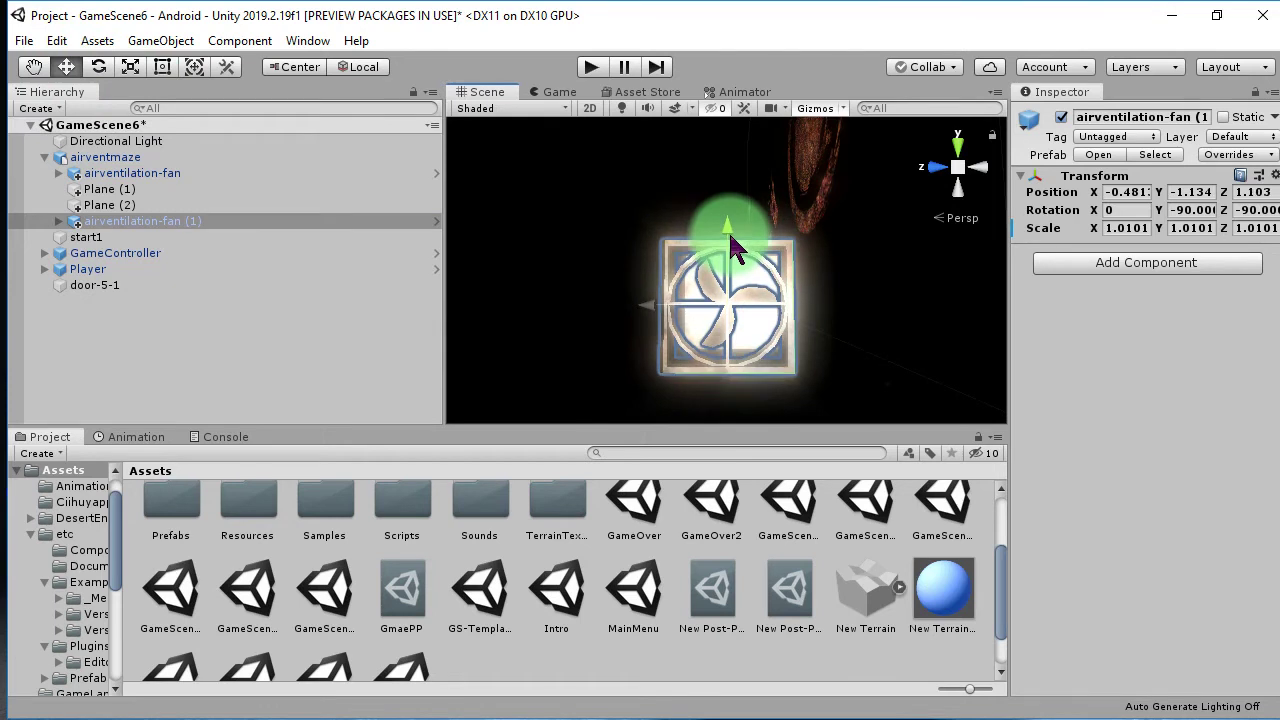
pyautogui.keyDown('alt'); pyautogui.moveTo(871, 337); pyautogui.dragTo(663, 340); pyautogui.keyUp('alt')
pyautogui.scroll(-6, 660, 338)
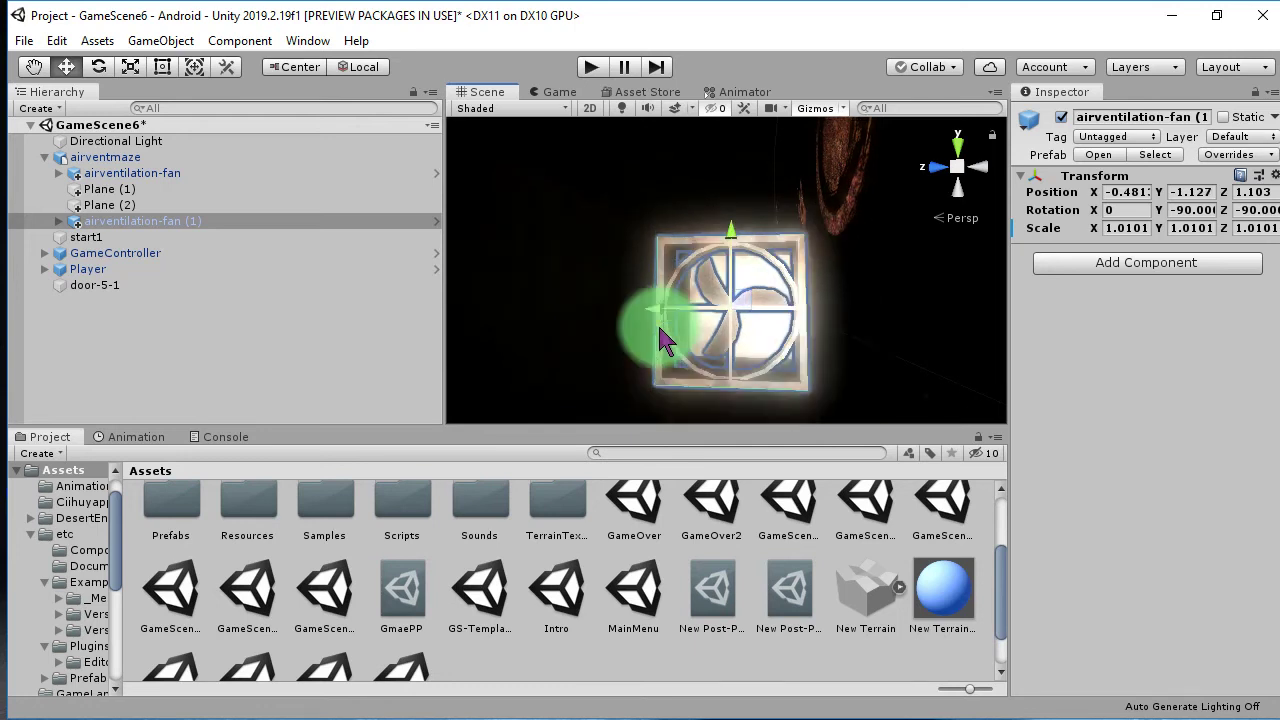
pyautogui.moveTo(734, 366)
pyautogui.keyDown('alt'); pyautogui.mouseDown()
pyautogui.moveTo(836, 363)
pyautogui.moveTo(811, 329)
pyautogui.moveTo(803, 246)
pyautogui.moveTo(810, 288)
pyautogui.mouseUp(); pyautogui.keyUp('alt')
pyautogui.hotkey('ctrl', 's')
pyautogui.scroll(-2, 850, 290)
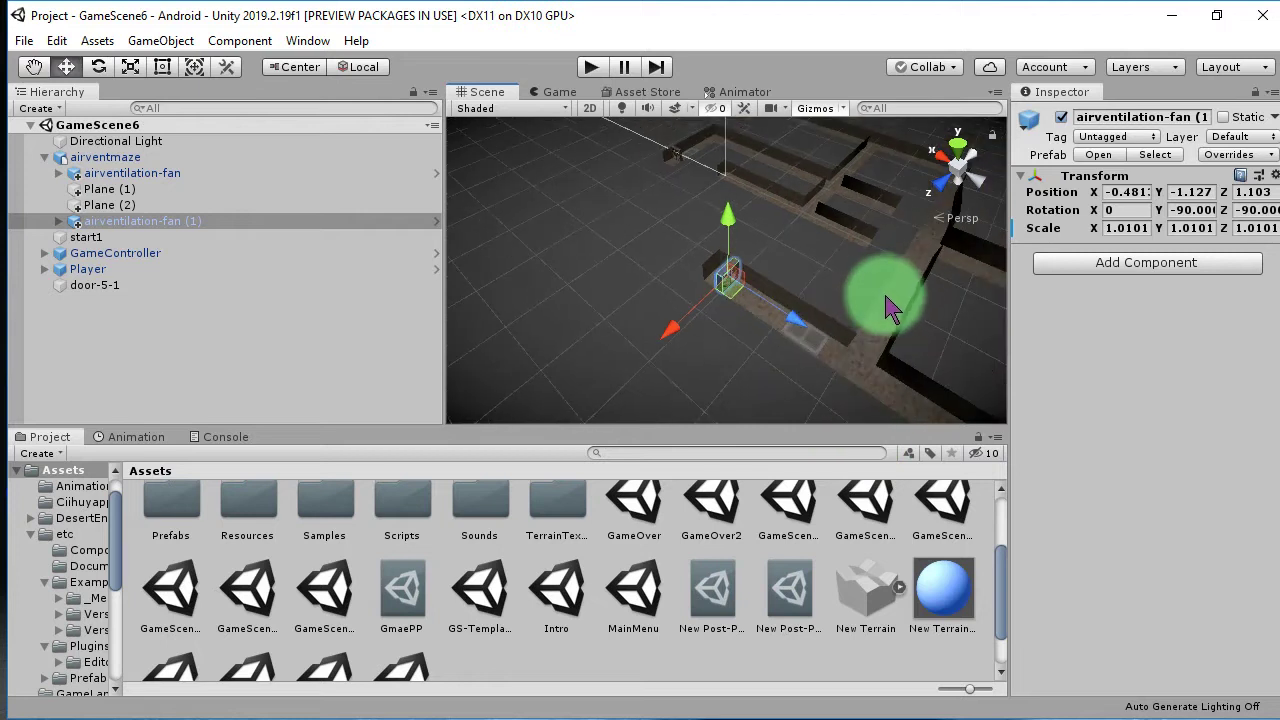
pyautogui.scroll(-2, 900, 320)
pyautogui.scroll(-2, 930, 340)
pyautogui.scroll(-2, 950, 370)
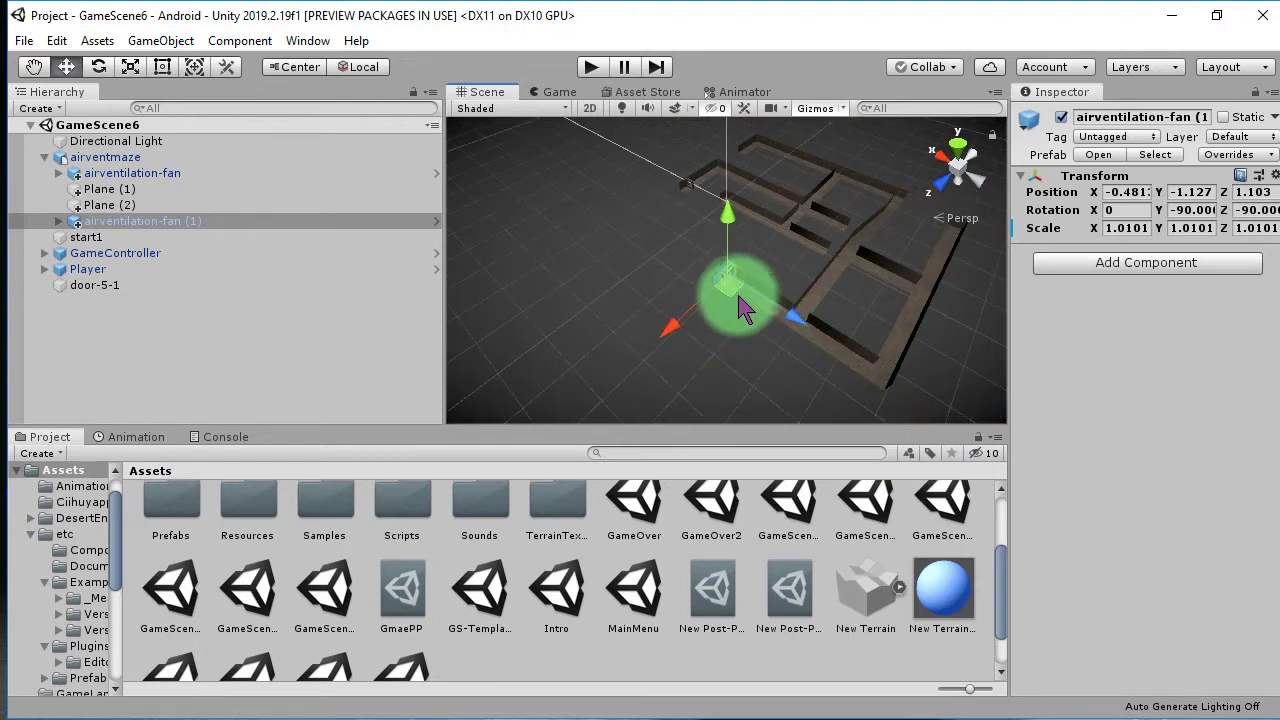
# - Duplicate the fan as airventilation-fan (2) at -5.93, -0.923, 1.1, rotated 90, -180, -180
pyautogui.hotkey('ctrl', 'd')
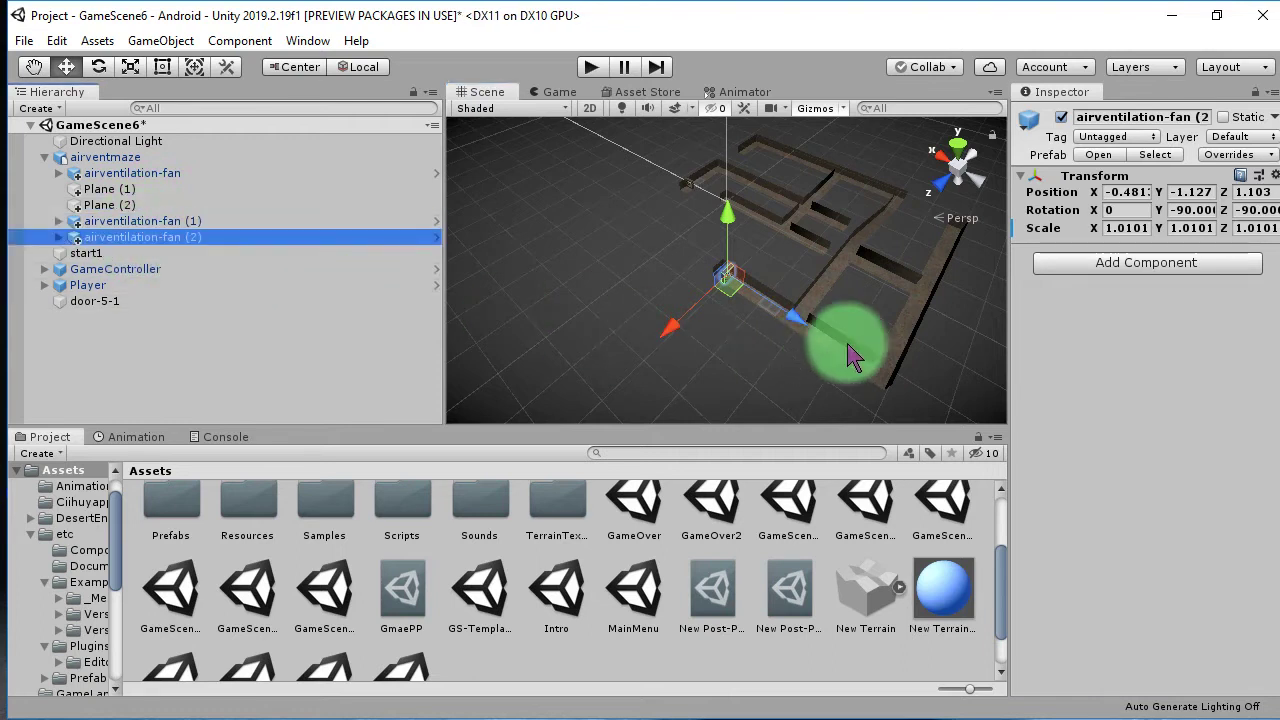
pyautogui.moveTo(735, 290)
pyautogui.mouseDown()
pyautogui.moveTo(905, 325)
pyautogui.moveTo(953, 290)
pyautogui.mouseUp()
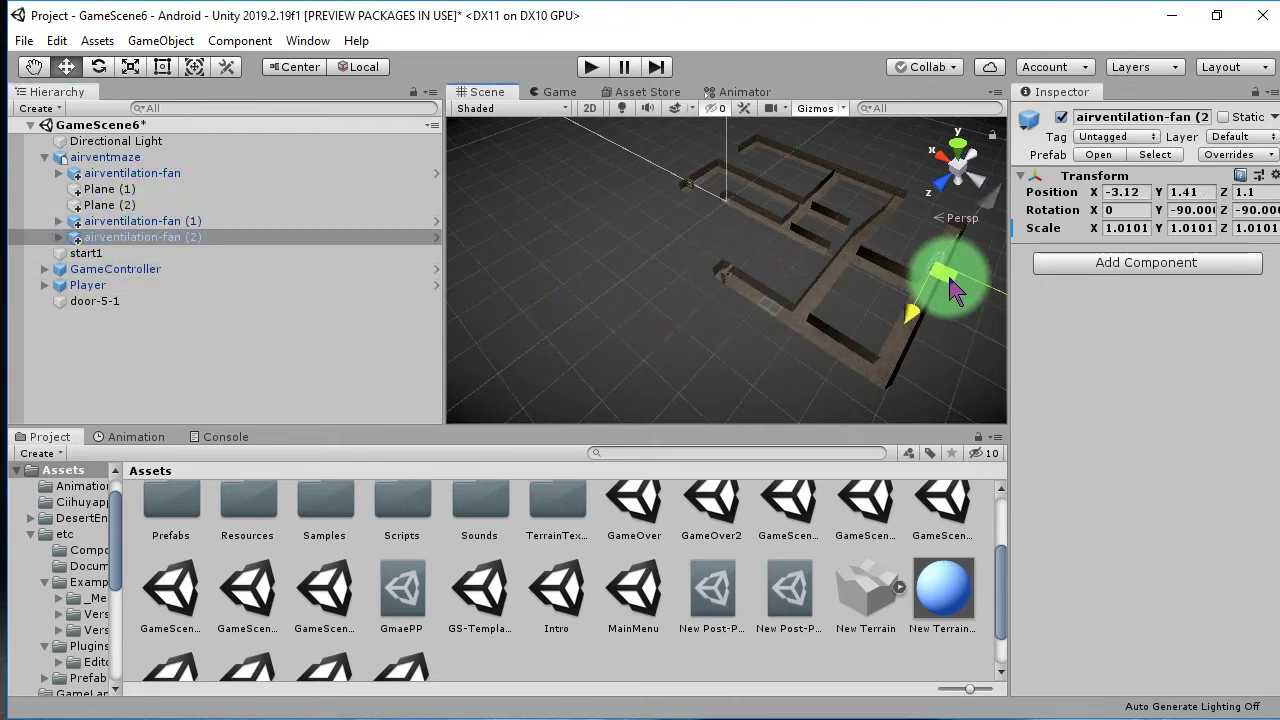
pyautogui.press('f')
pyautogui.moveTo(735, 305); pyautogui.dragTo(737, 323)
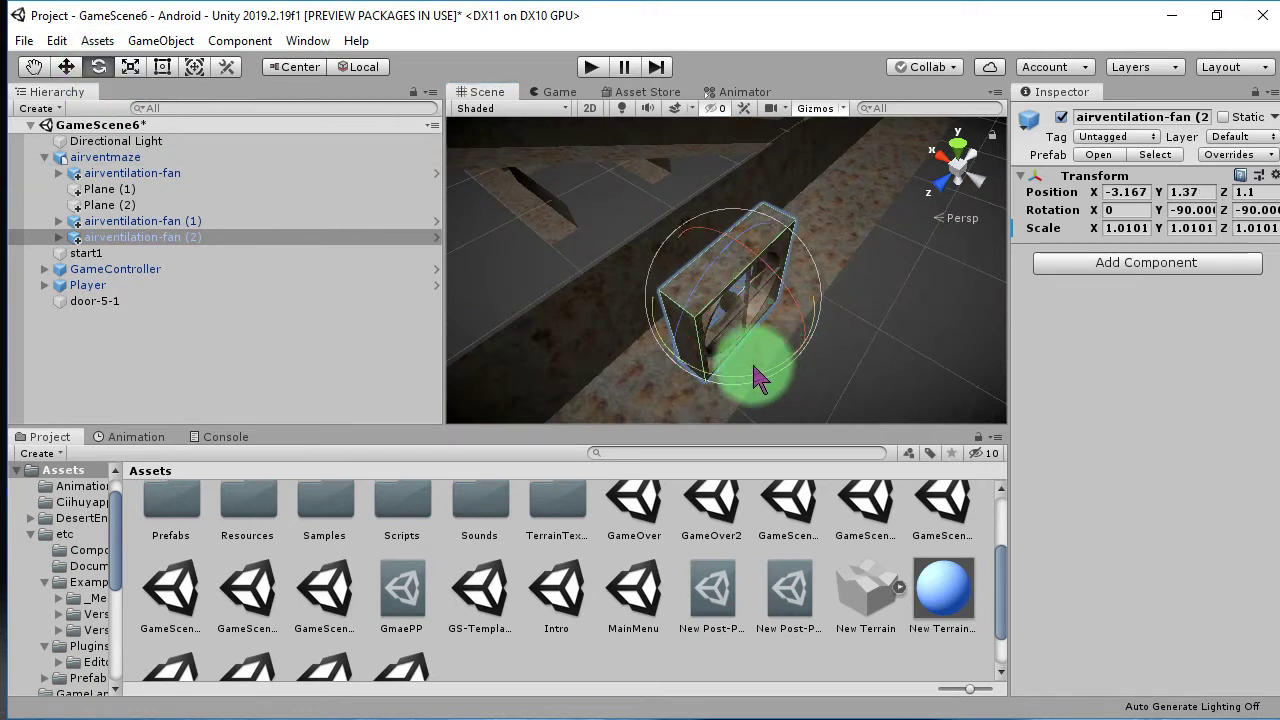
pyautogui.moveTo(757, 378); pyautogui.dragTo(449, 338)
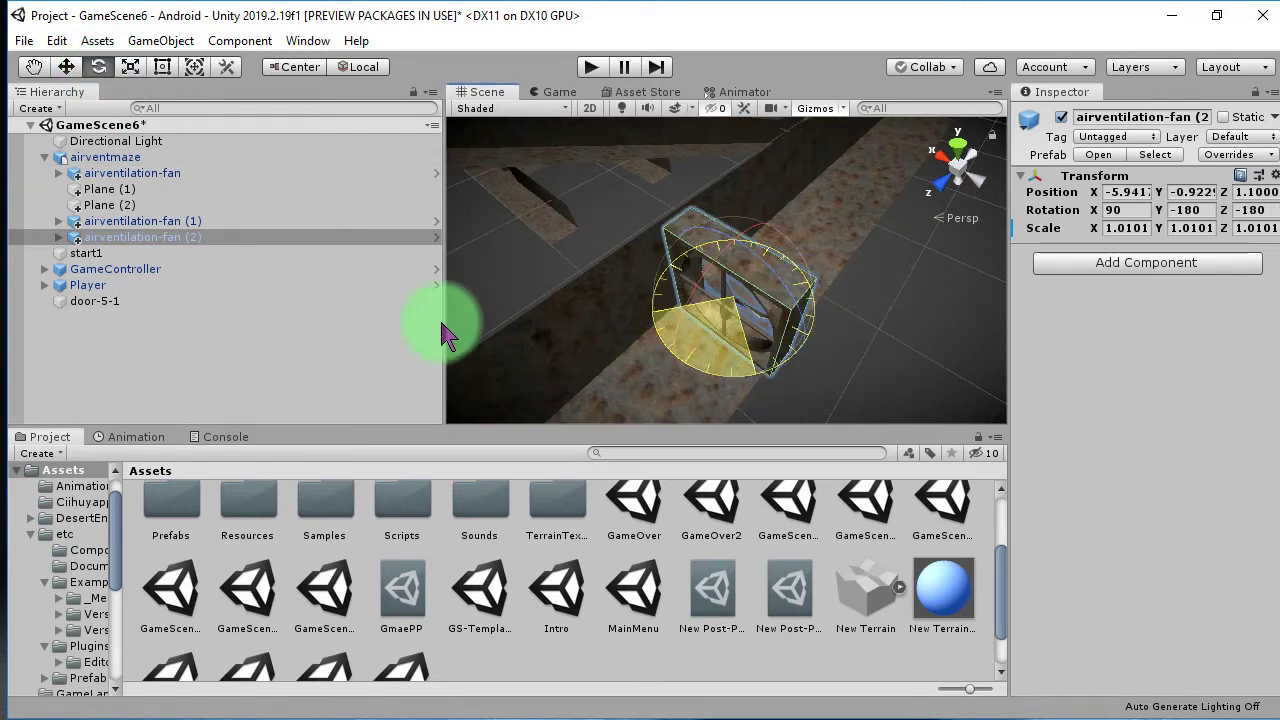
pyautogui.keyDown('alt'); pyautogui.moveTo(714, 354); pyautogui.dragTo(900, 146); pyautogui.keyUp('alt')
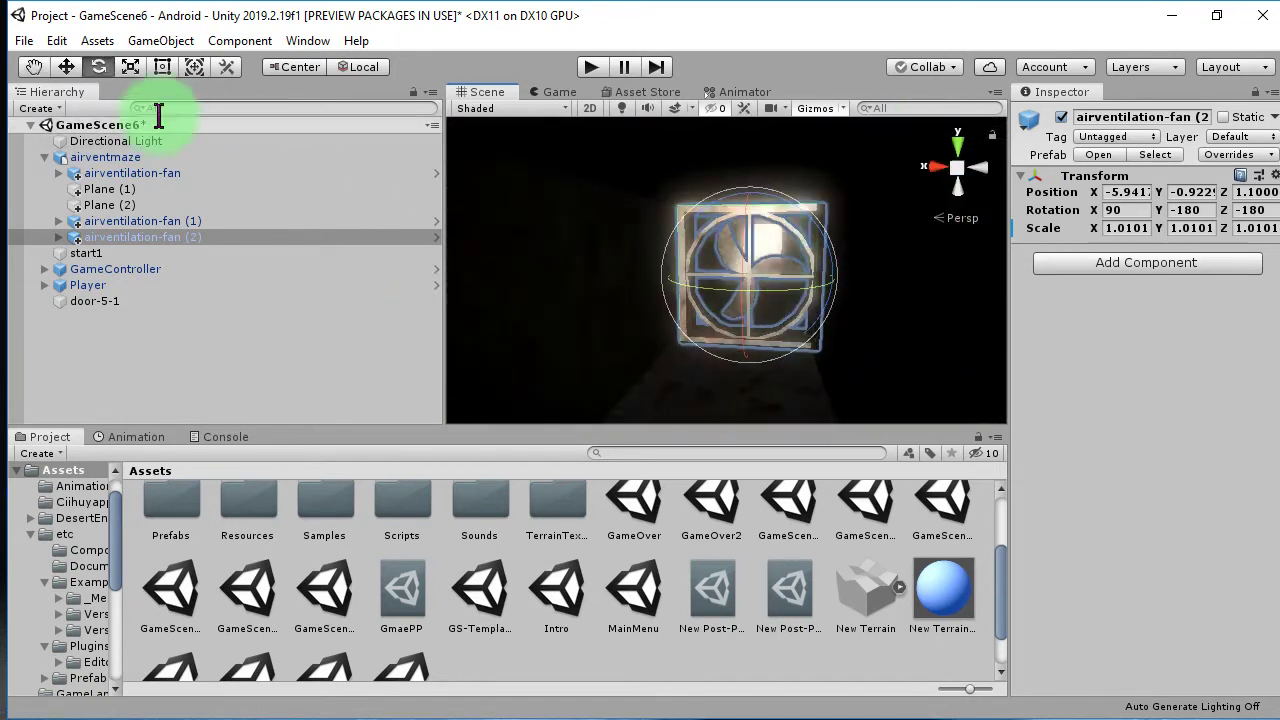
pyautogui.click(68, 67)
pyautogui.moveTo(680, 285)
pyautogui.mouseDown()
pyautogui.moveTo(679, 366)
pyautogui.moveTo(521, 417)
pyautogui.mouseUp()
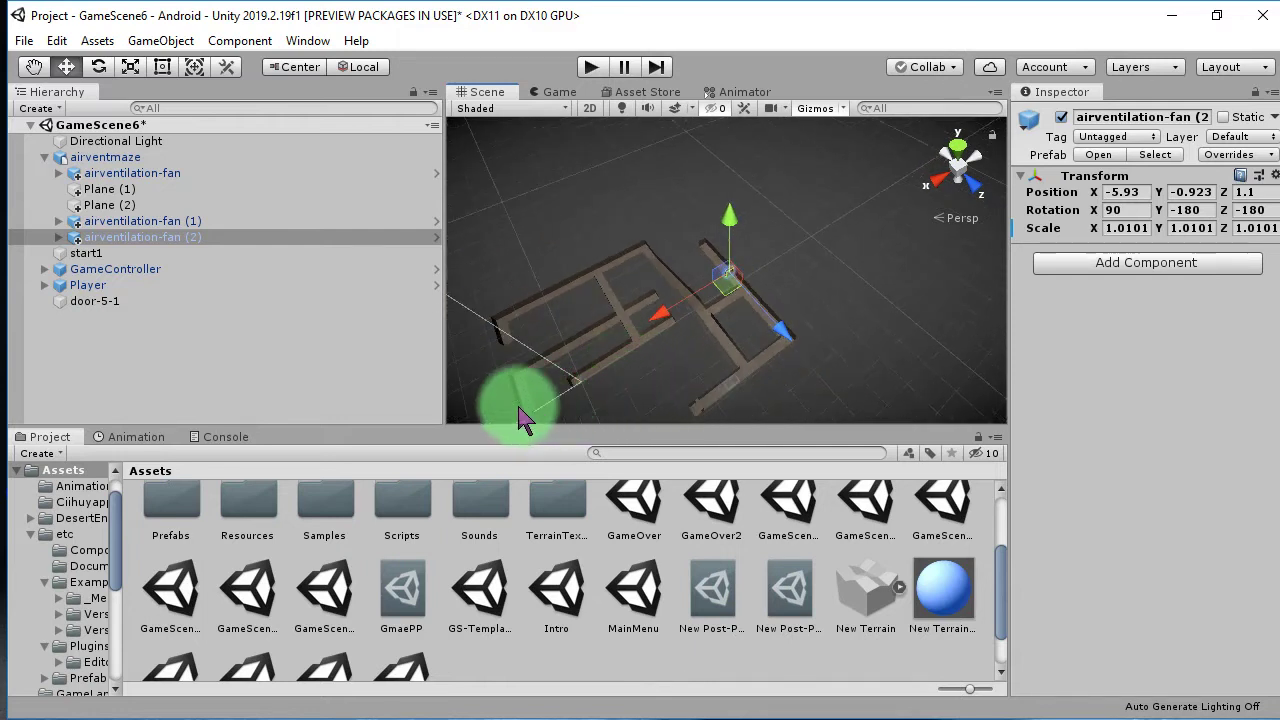
# - Duplicate the original fan as airventilation-fan (3) and move it into the lower corridor
pyautogui.doubleClick(104, 174)
pyautogui.keyDown('alt'); pyautogui.moveTo(677, 318); pyautogui.dragTo(868, 292); pyautogui.keyUp('alt')
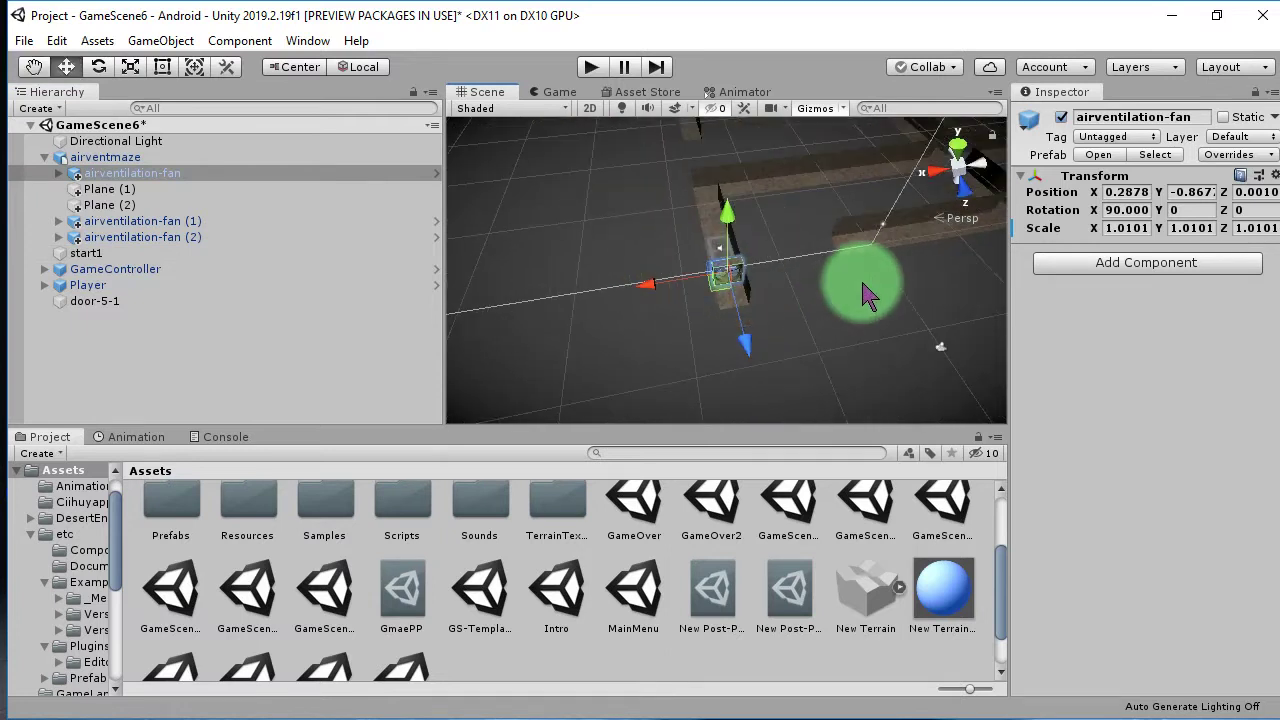
pyautogui.click(393, 271)
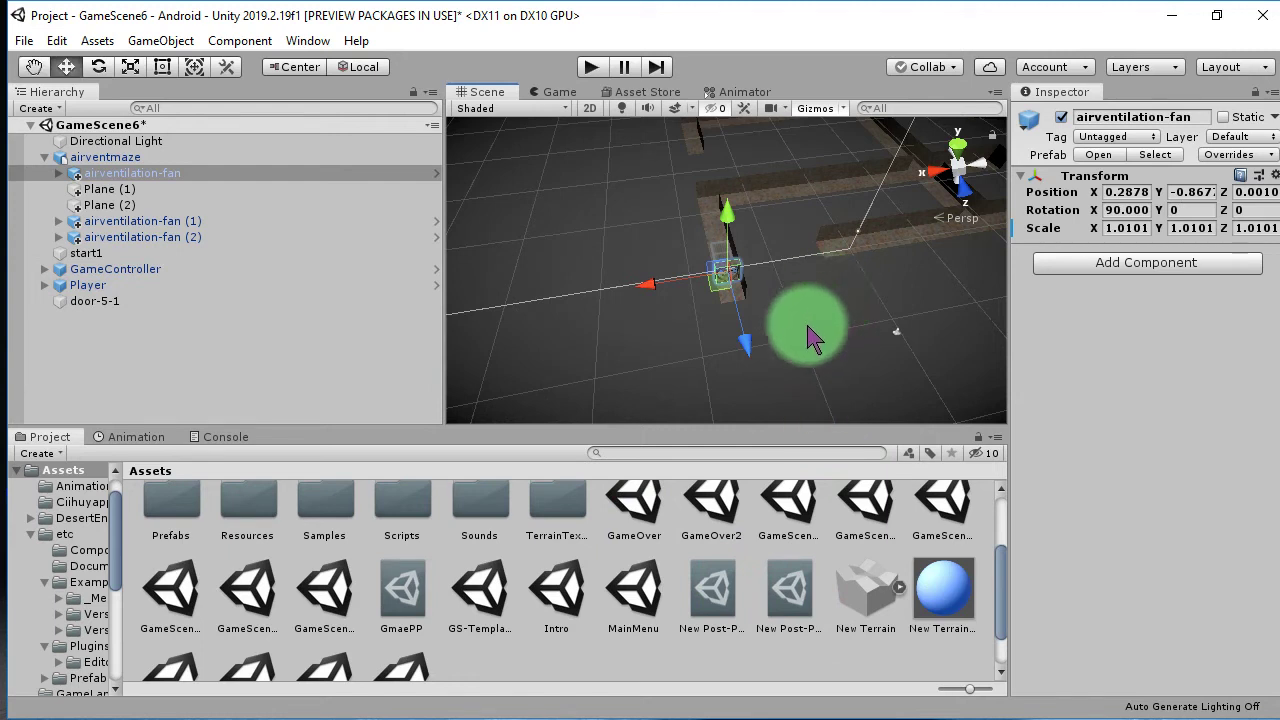
pyautogui.moveTo(805, 320)
pyautogui.keyDown('alt'); pyautogui.mouseDown()
pyautogui.moveTo(813, 308)
pyautogui.moveTo(632, 338)
pyautogui.mouseUp(); pyautogui.keyUp('alt')
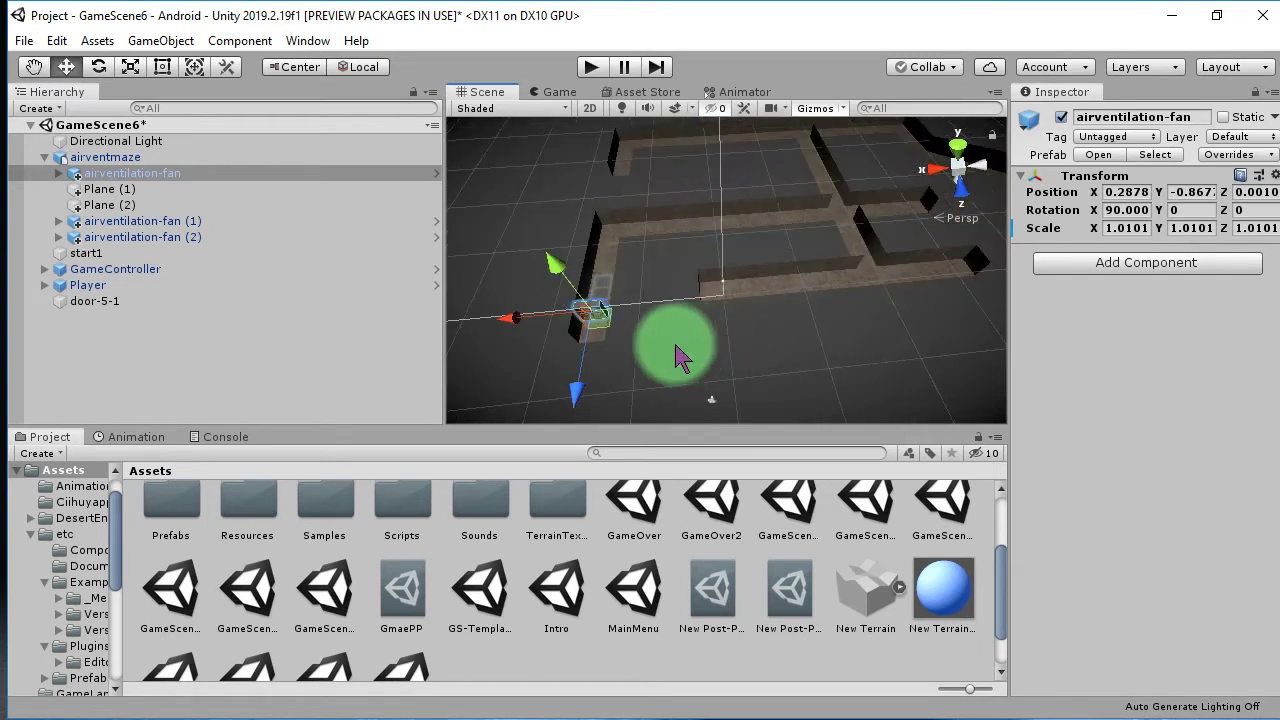
pyautogui.hotkey('ctrl', 'd')
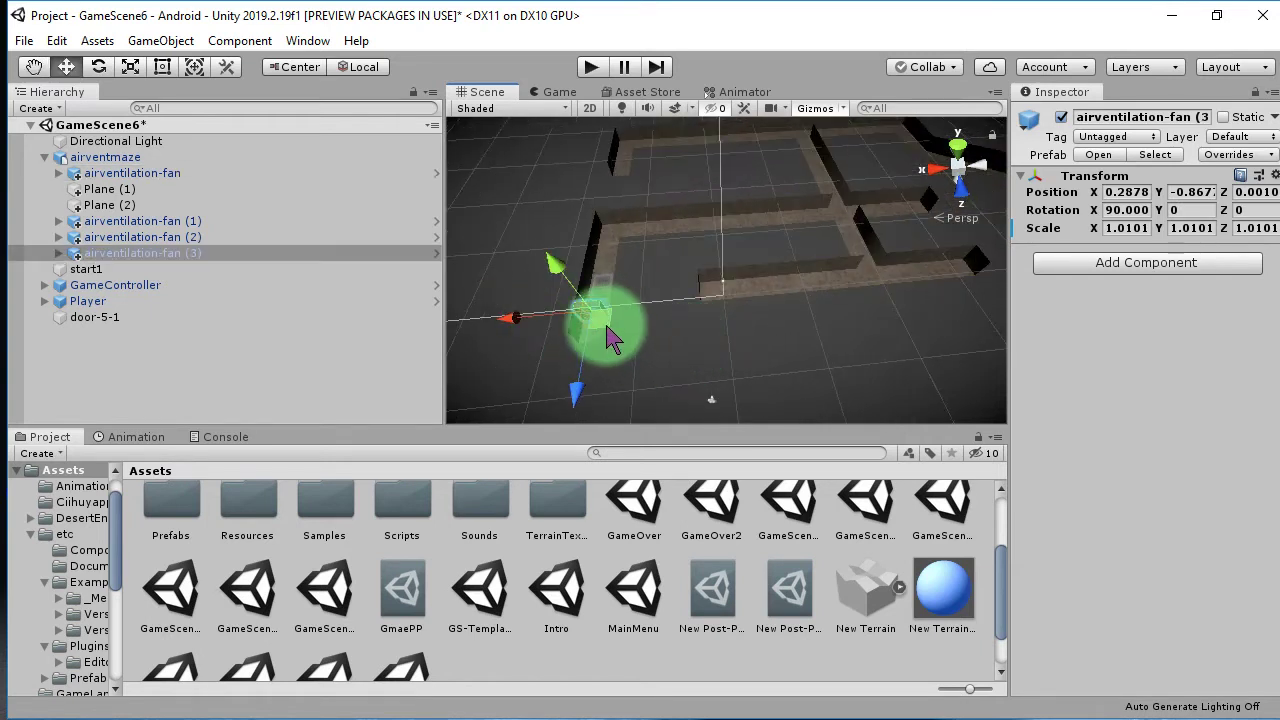
pyautogui.moveTo(612, 338); pyautogui.dragTo(822, 335)
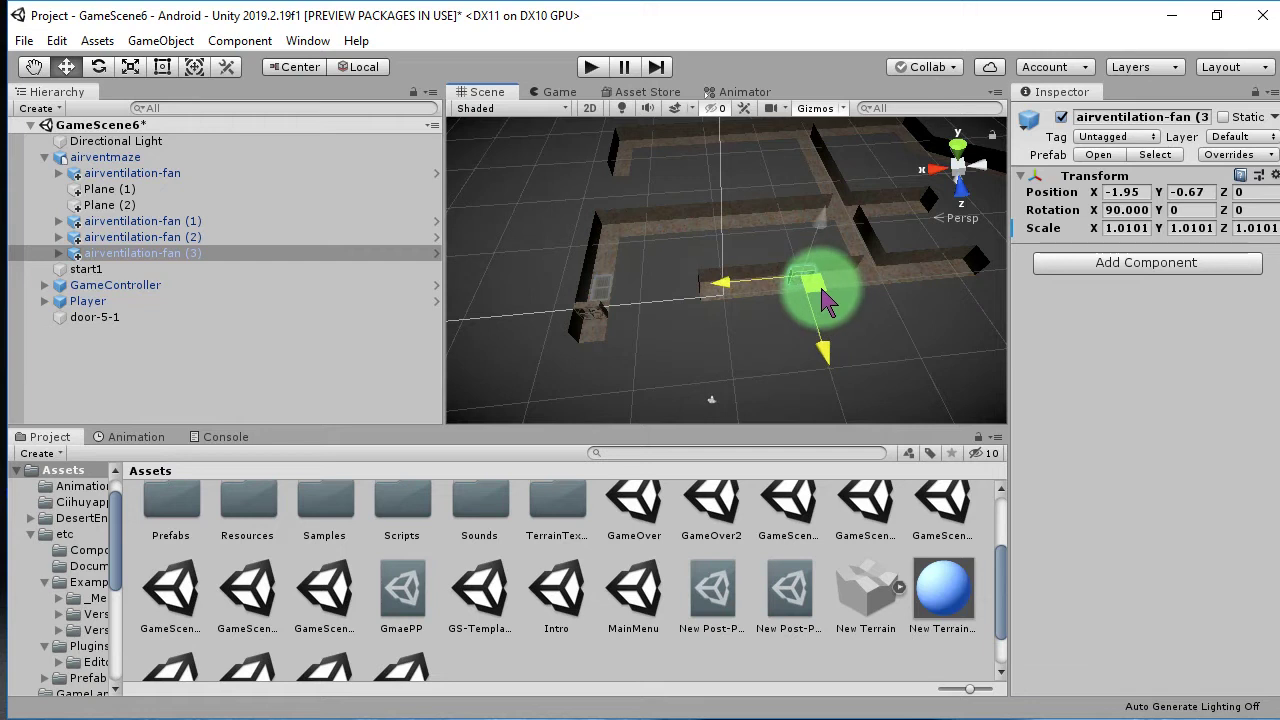
pyautogui.press('f')
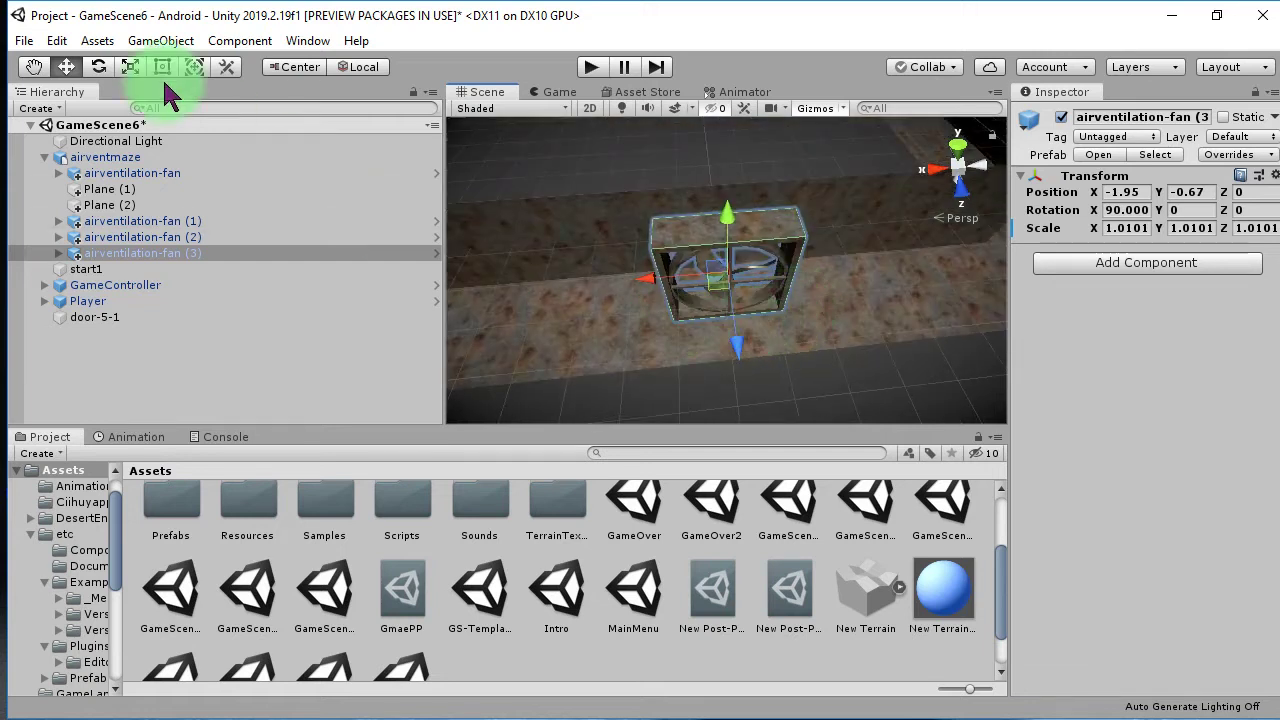
# - Rotate airventilation-fan (3) upright to 0, 90, 90 and nudge it to 0.3429, -3.453, 0
pyautogui.click(99, 66)
pyautogui.moveTo(703, 355); pyautogui.dragTo(449, 277)
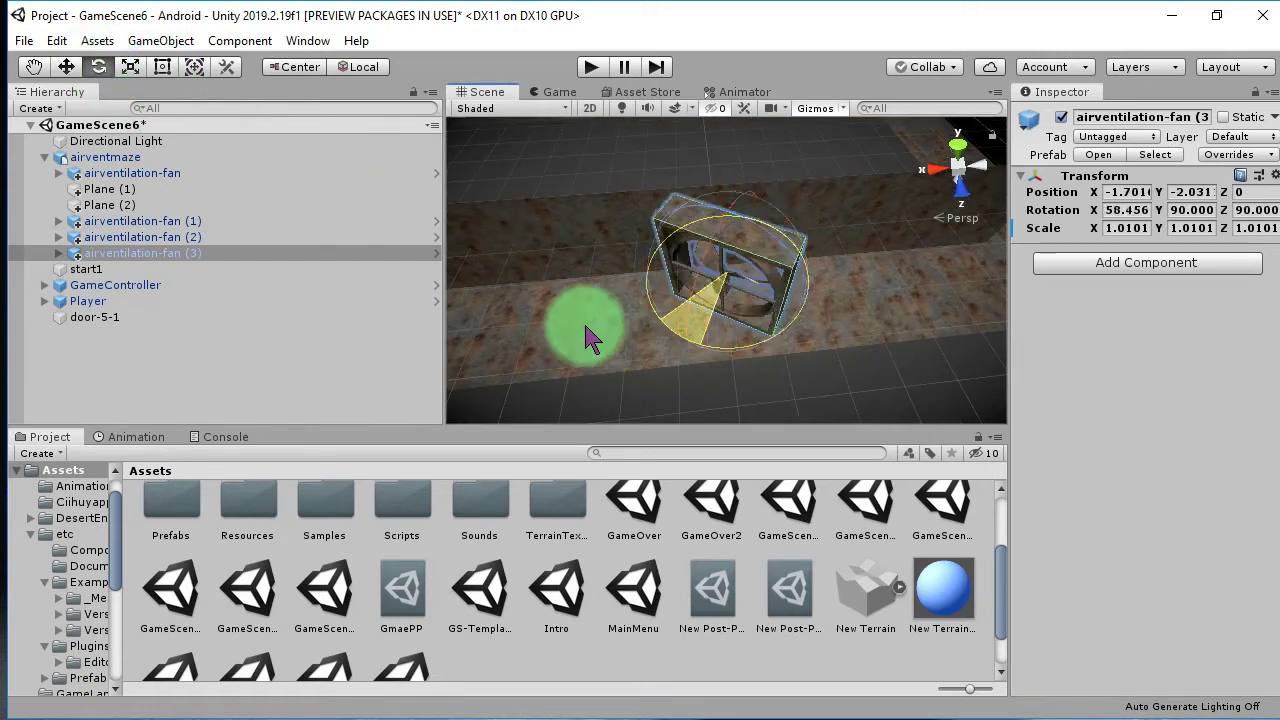
pyautogui.keyDown('alt'); pyautogui.moveTo(717, 315); pyautogui.dragTo(847, 224); pyautogui.keyUp('alt')
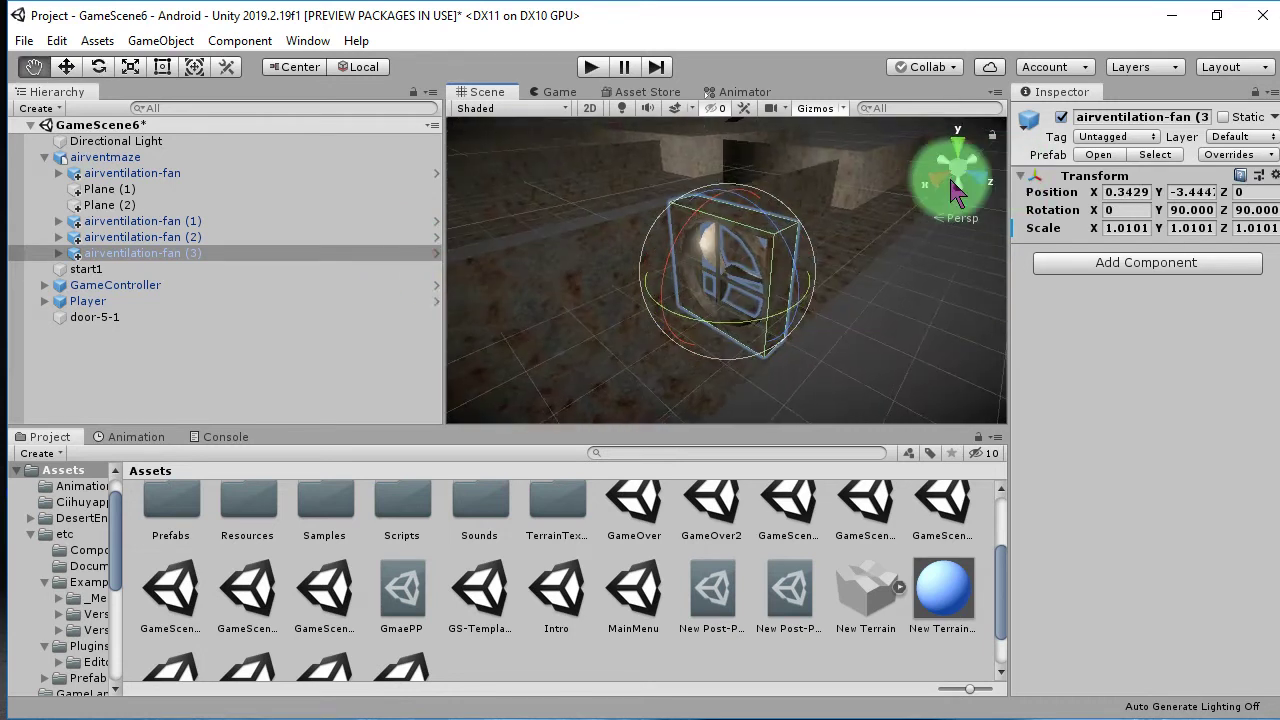
pyautogui.click(66, 66)
pyautogui.moveTo(650, 280)
pyautogui.mouseDown()
pyautogui.moveTo(832, 276)
pyautogui.moveTo(868, 303)
pyautogui.mouseUp()
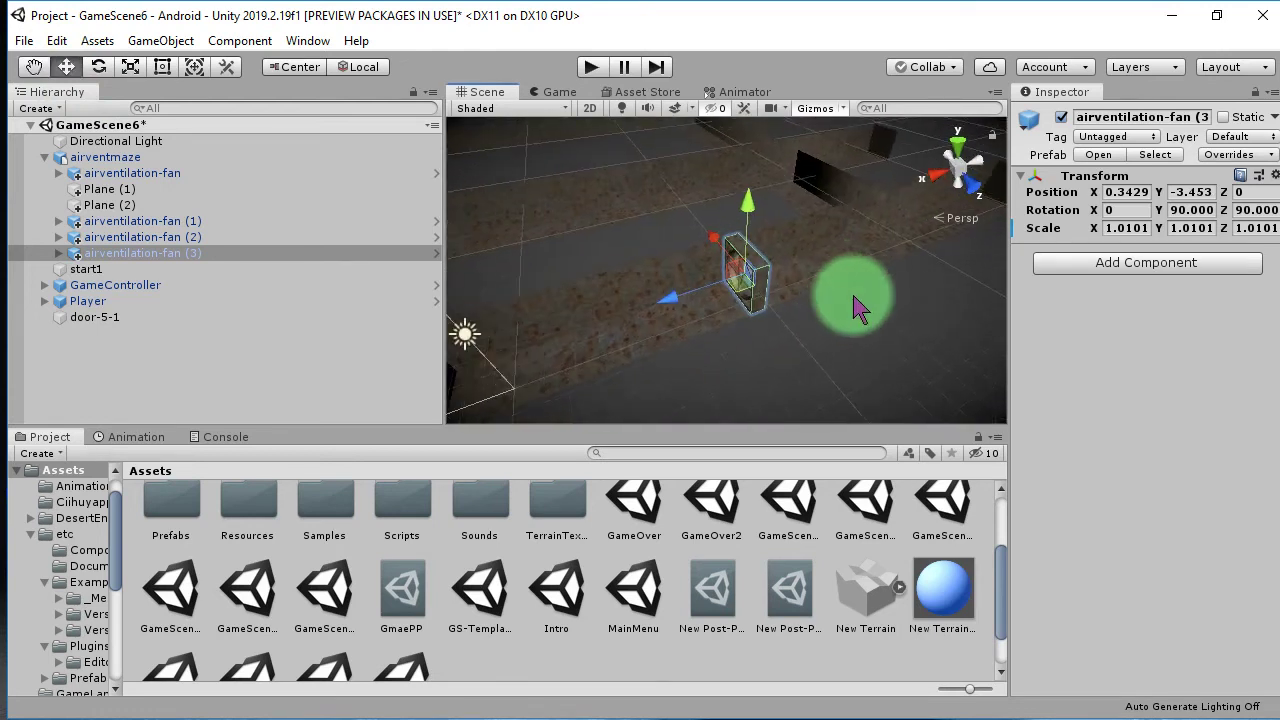
pyautogui.moveTo(873, 284); pyautogui.dragTo(652, 343, button='middle')
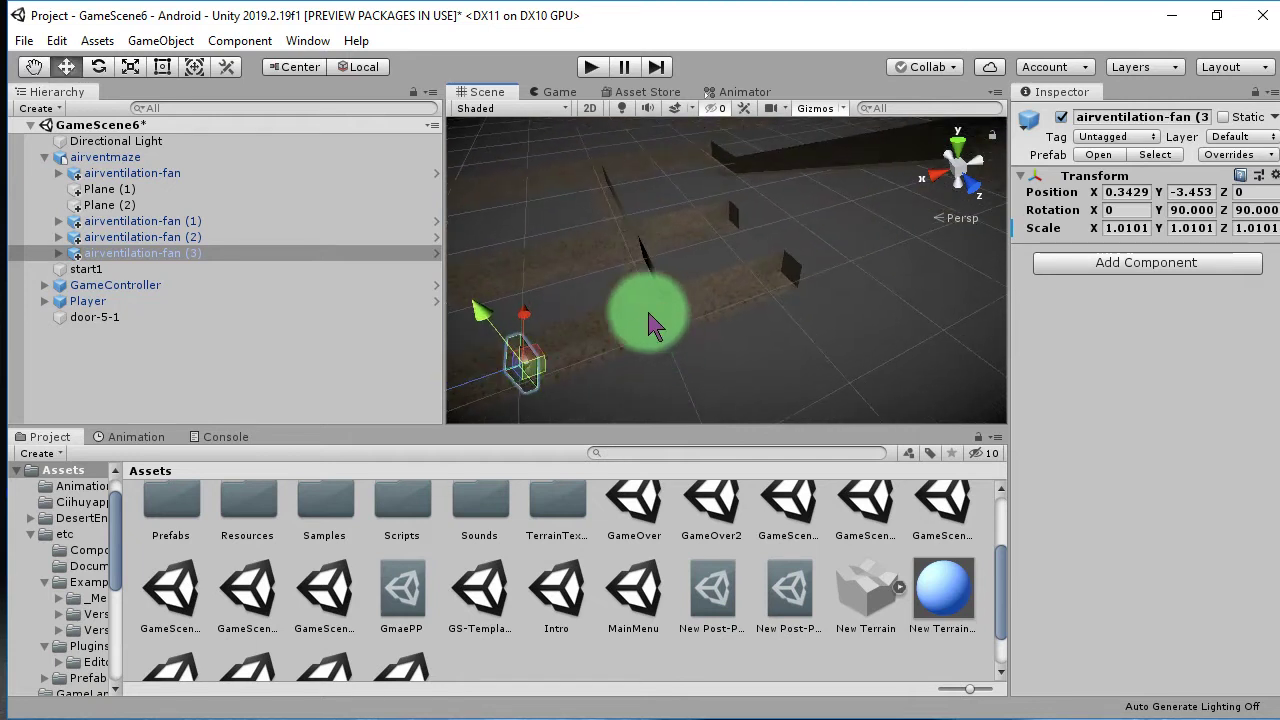
pyautogui.keyDown('alt'); pyautogui.moveTo(650, 320); pyautogui.dragTo(615, 283); pyautogui.keyUp('alt')
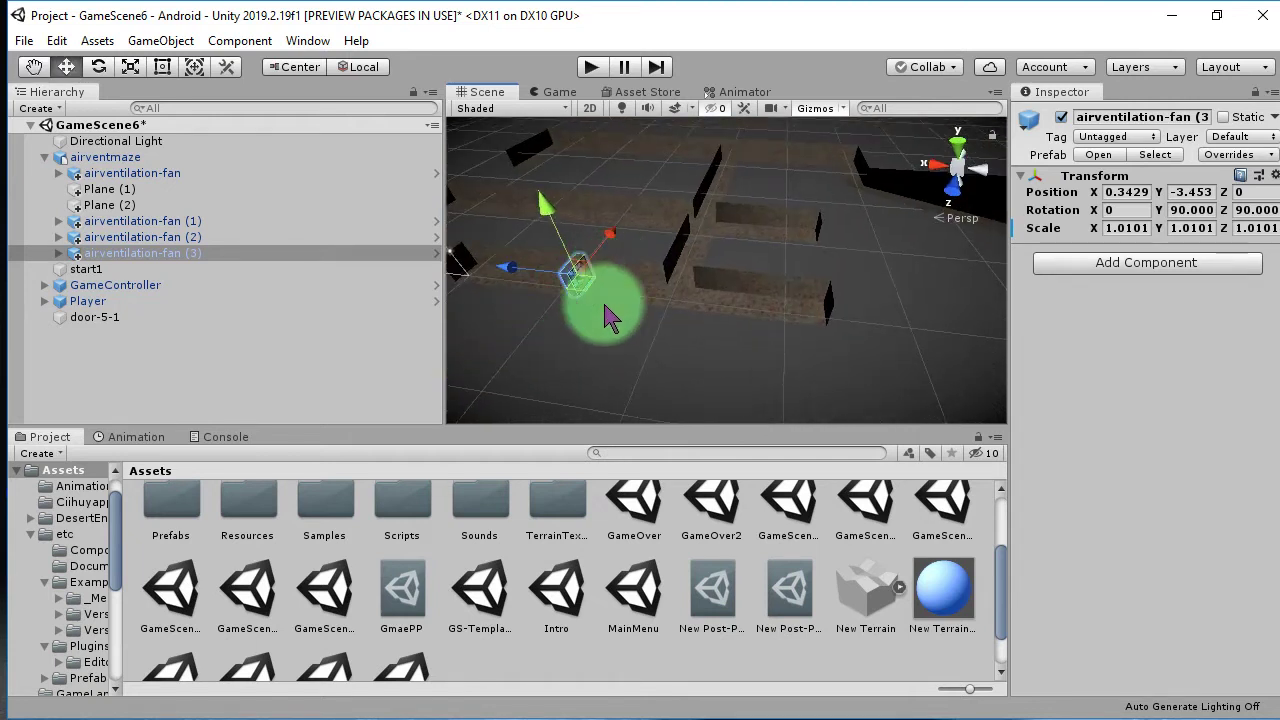
# - Duplicate fan (3) into airventilation-fan (4) and slide it further along the corridor
pyautogui.hotkey('ctrl', 'd')
pyautogui.moveTo(512, 272); pyautogui.dragTo(677, 333)
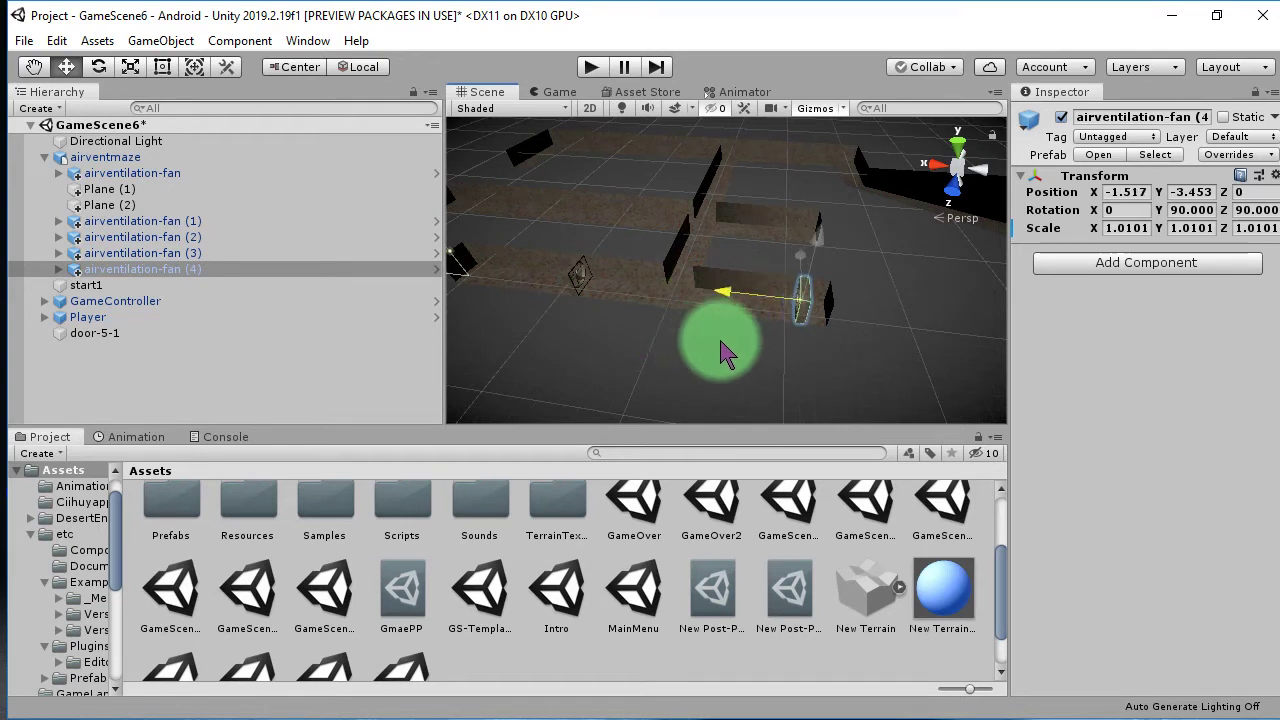
pyautogui.moveTo(726, 352); pyautogui.dragTo(688, 347)
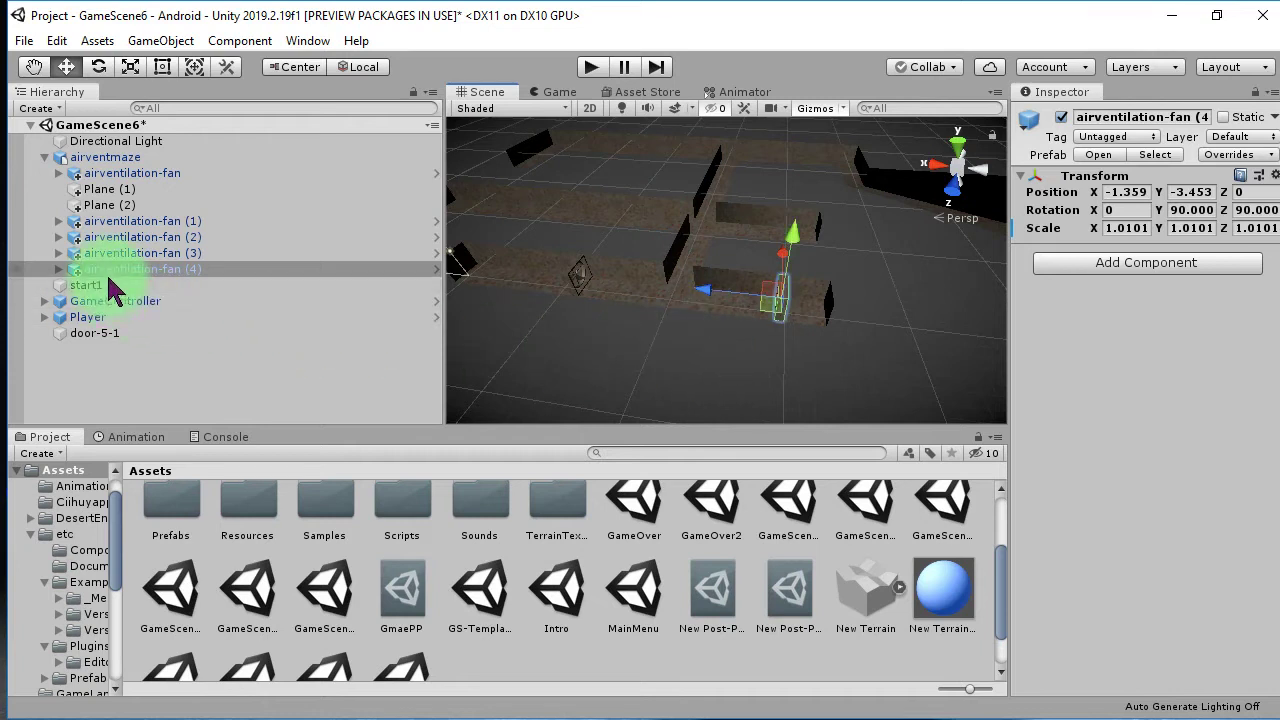
# - Duplicate fan (4) into airventilation-fan (5) at -1.359, -2.39, 0, then zoom out over the maze
pyautogui.click(128, 254)
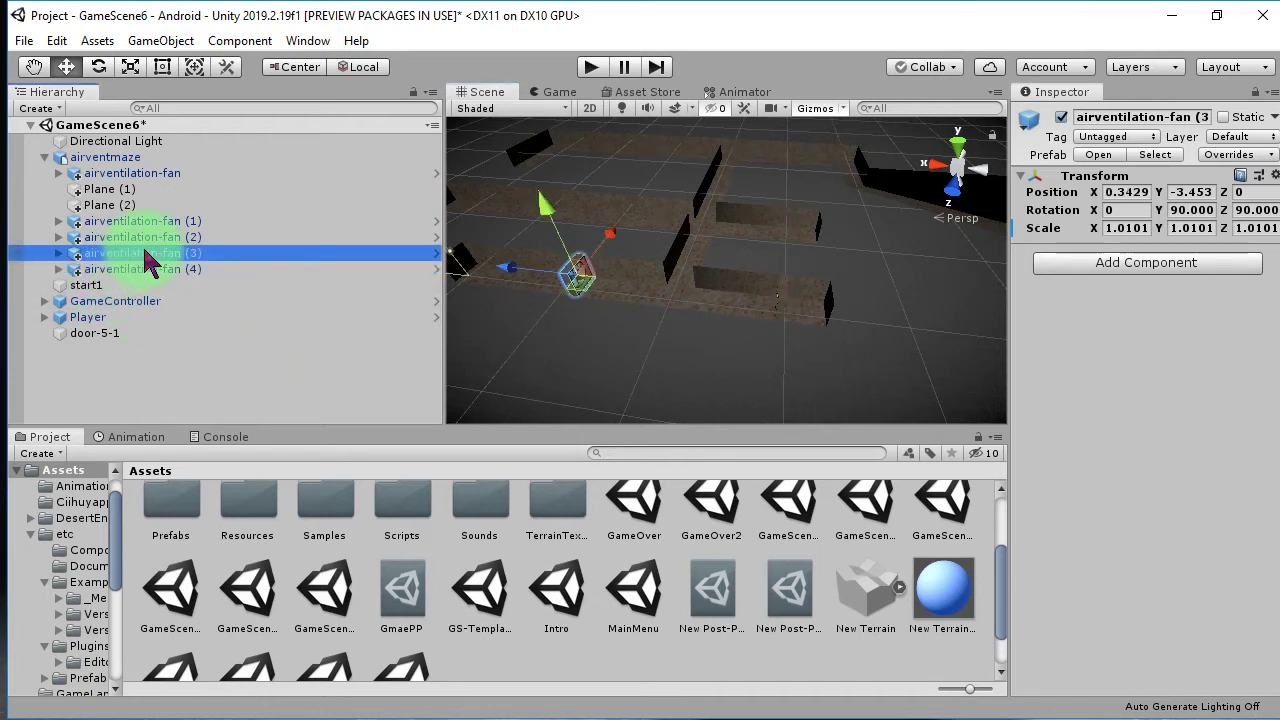
pyautogui.click(165, 239)
pyautogui.click(167, 271)
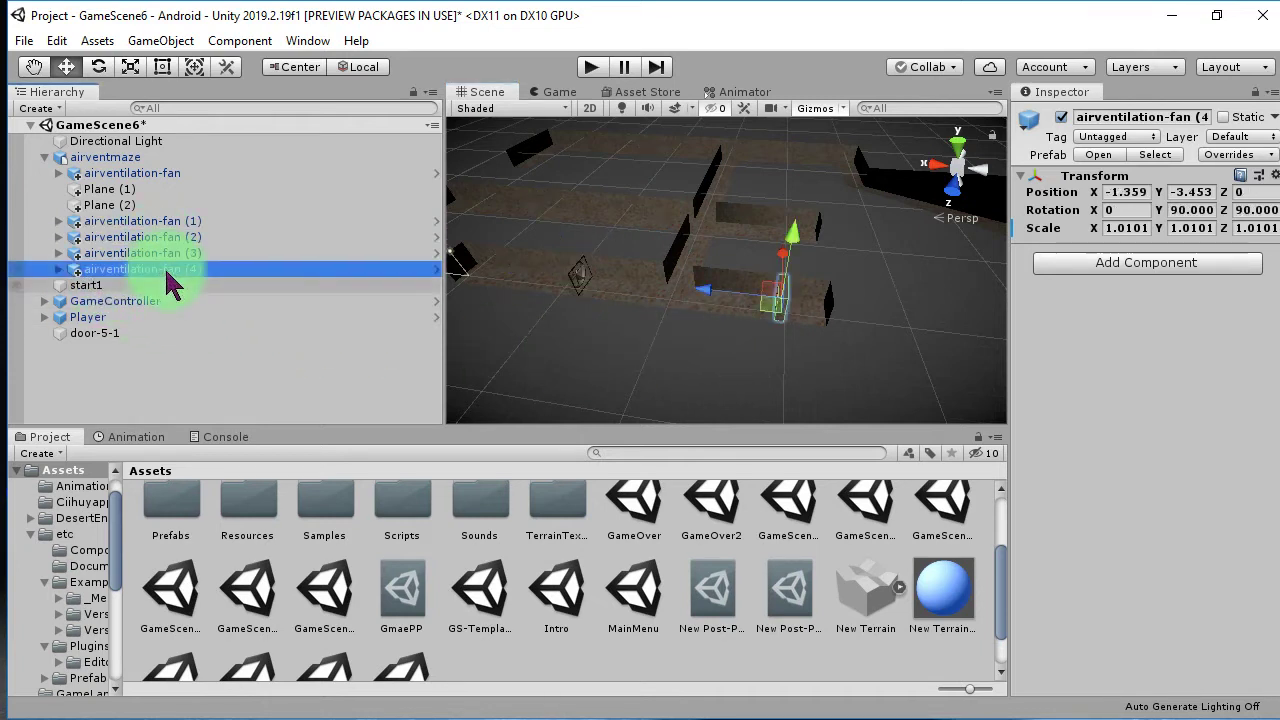
pyautogui.hotkey('ctrl', 'd')
pyautogui.moveTo(643, 300)
pyautogui.keyDown('alt'); pyautogui.mouseDown()
pyautogui.moveTo(700, 265)
pyautogui.moveTo(600, 163)
pyautogui.moveTo(696, 339)
pyautogui.moveTo(706, 262)
pyautogui.moveTo(657, 255)
pyautogui.moveTo(903, 266)
pyautogui.moveTo(771, 264)
pyautogui.mouseUp(); pyautogui.keyUp('alt')
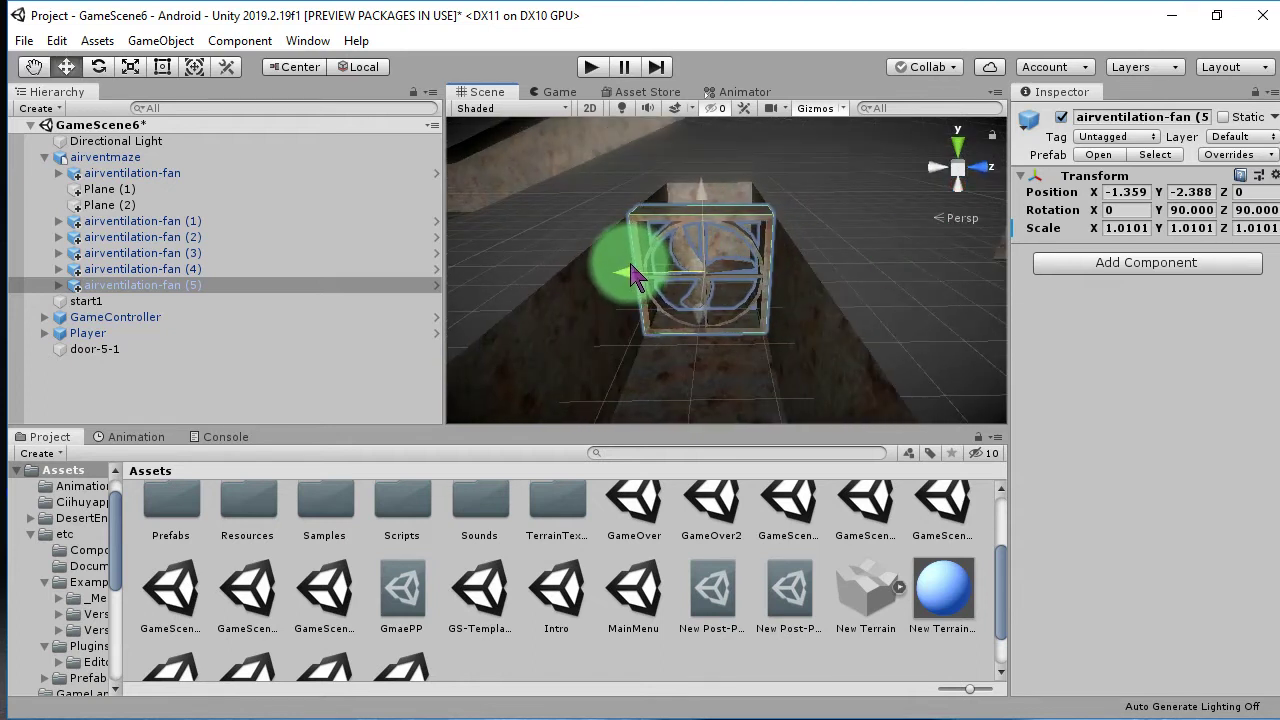
pyautogui.scroll(-5, 628, 300)
pyautogui.moveTo(623, 323)
pyautogui.keyDown('alt'); pyautogui.mouseDown()
pyautogui.moveTo(582, 370)
pyautogui.moveTo(585, 357)
pyautogui.mouseUp(); pyautogui.keyUp('alt')
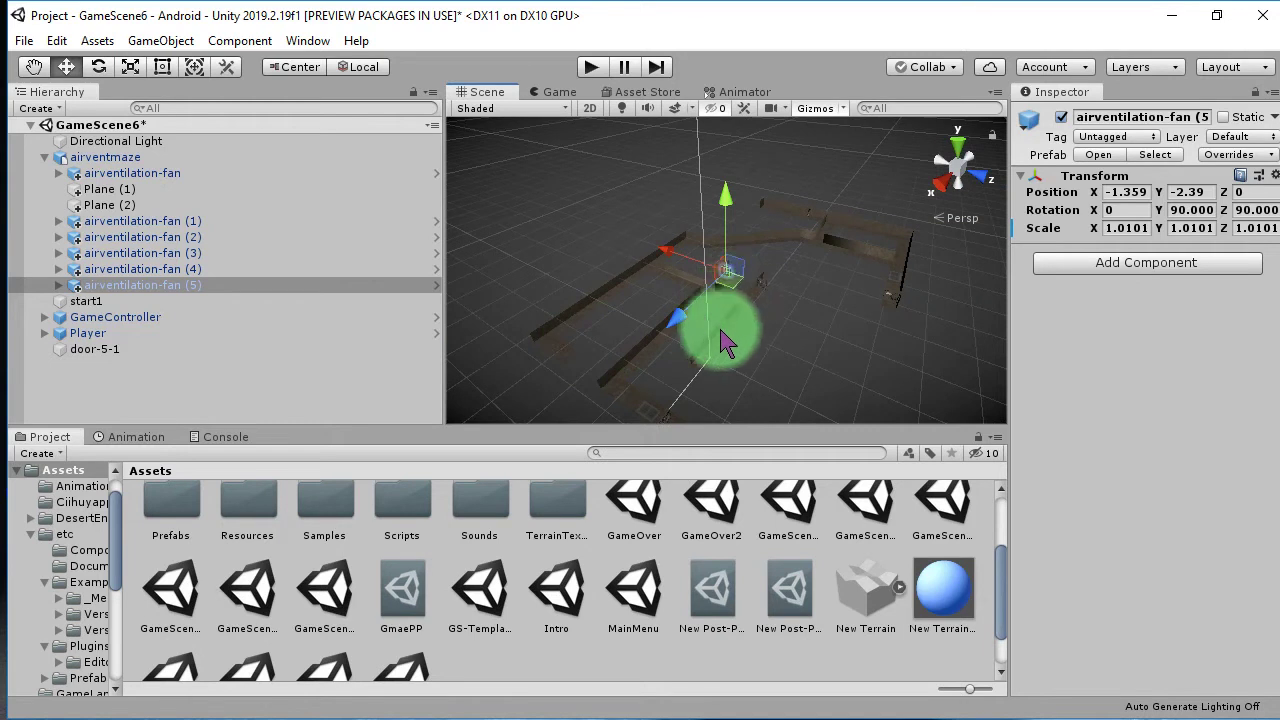
# - Duplicate into airventilation-fan (6) and move it to 5.346, 1.4229, 3.3197 in another corridor
pyautogui.hotkey('ctrl', 'd')
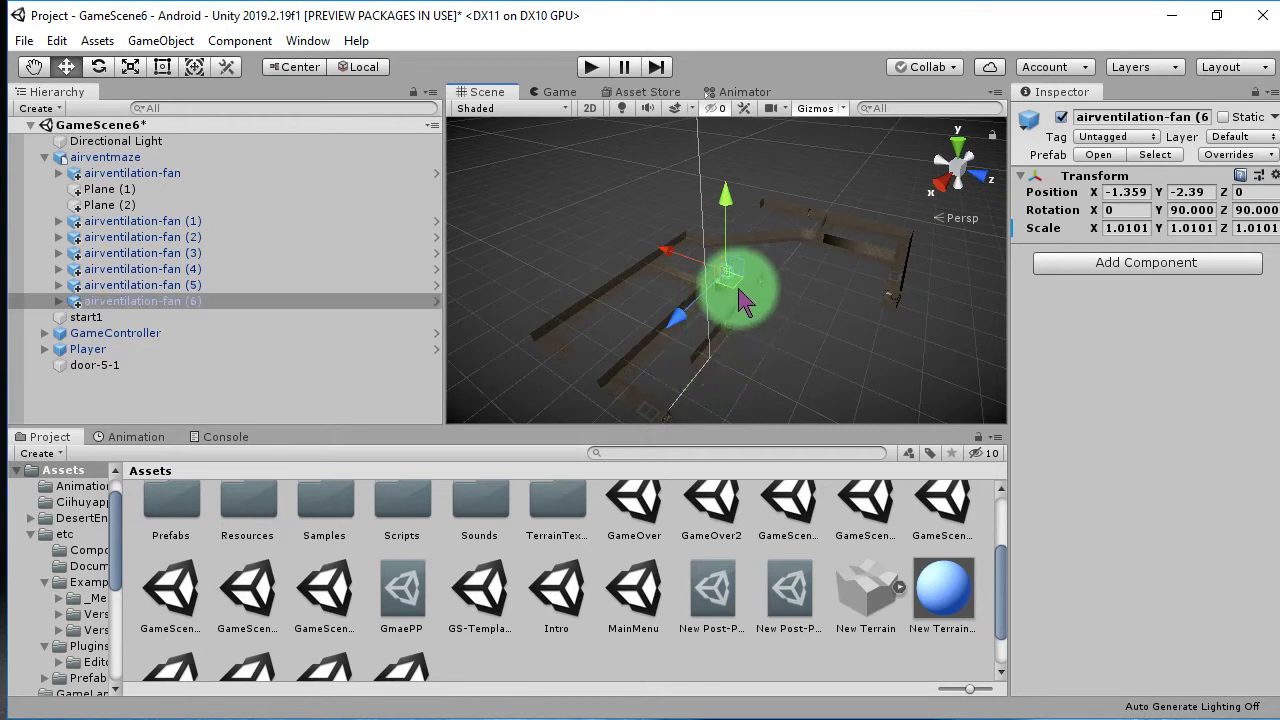
pyautogui.moveTo(723, 284); pyautogui.dragTo(544, 369)
pyautogui.press('f')
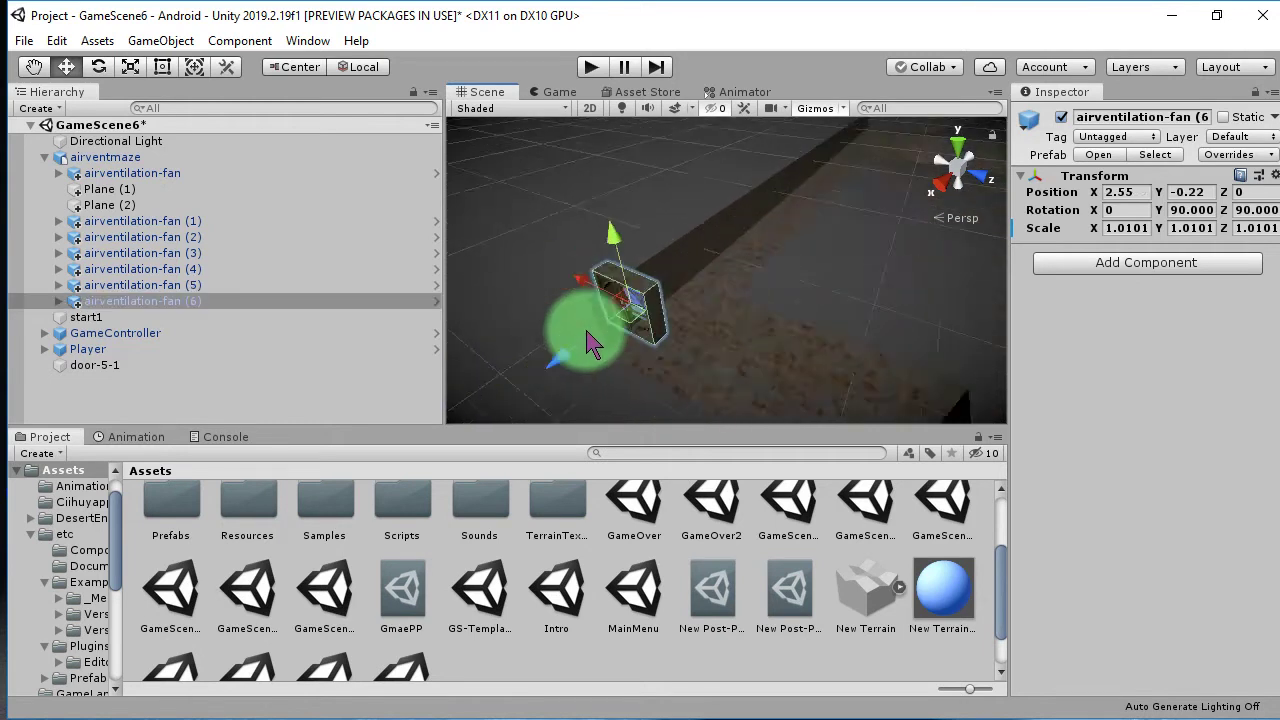
pyautogui.moveTo(800, 297)
pyautogui.keyDown('alt'); pyautogui.mouseDown()
pyautogui.moveTo(765, 308)
pyautogui.moveTo(893, 362)
pyautogui.mouseUp(); pyautogui.keyUp('alt')
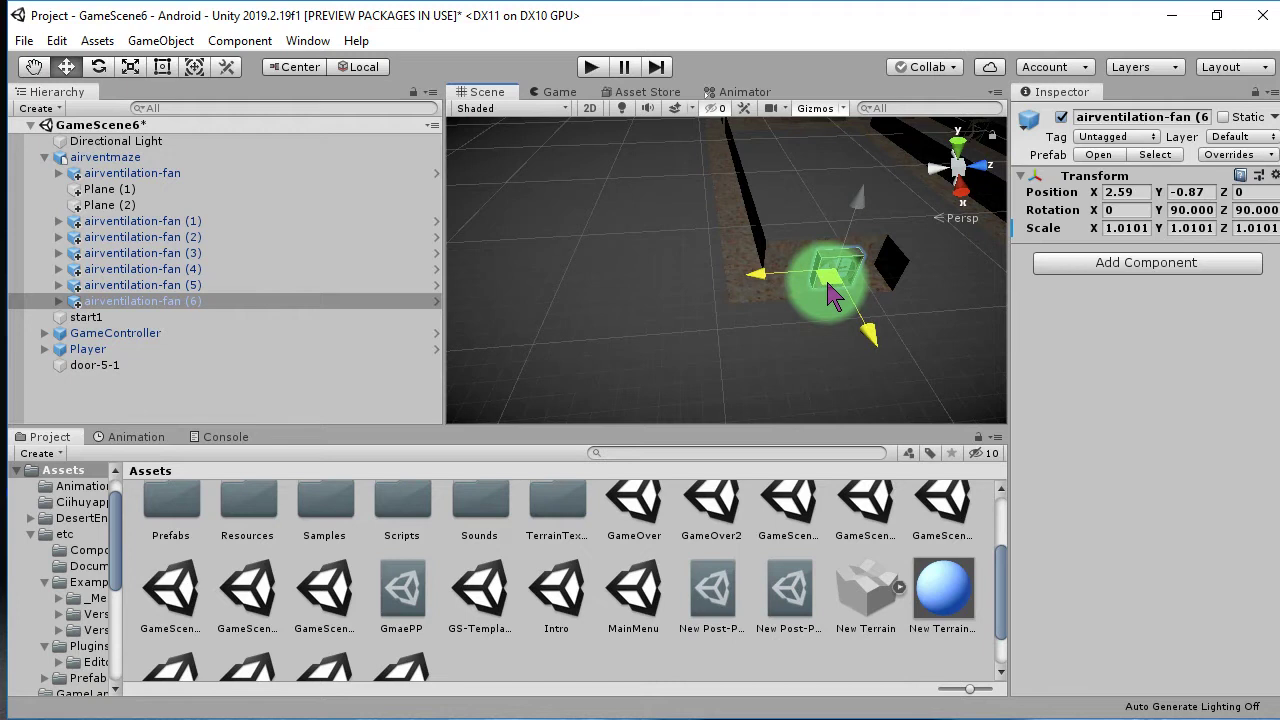
pyautogui.keyDown('alt'); pyautogui.moveTo(832, 293); pyautogui.dragTo(900, 297); pyautogui.keyUp('alt')
pyautogui.press('f')
pyautogui.keyDown('alt'); pyautogui.moveTo(737, 314); pyautogui.dragTo(443, 194); pyautogui.keyUp('alt')
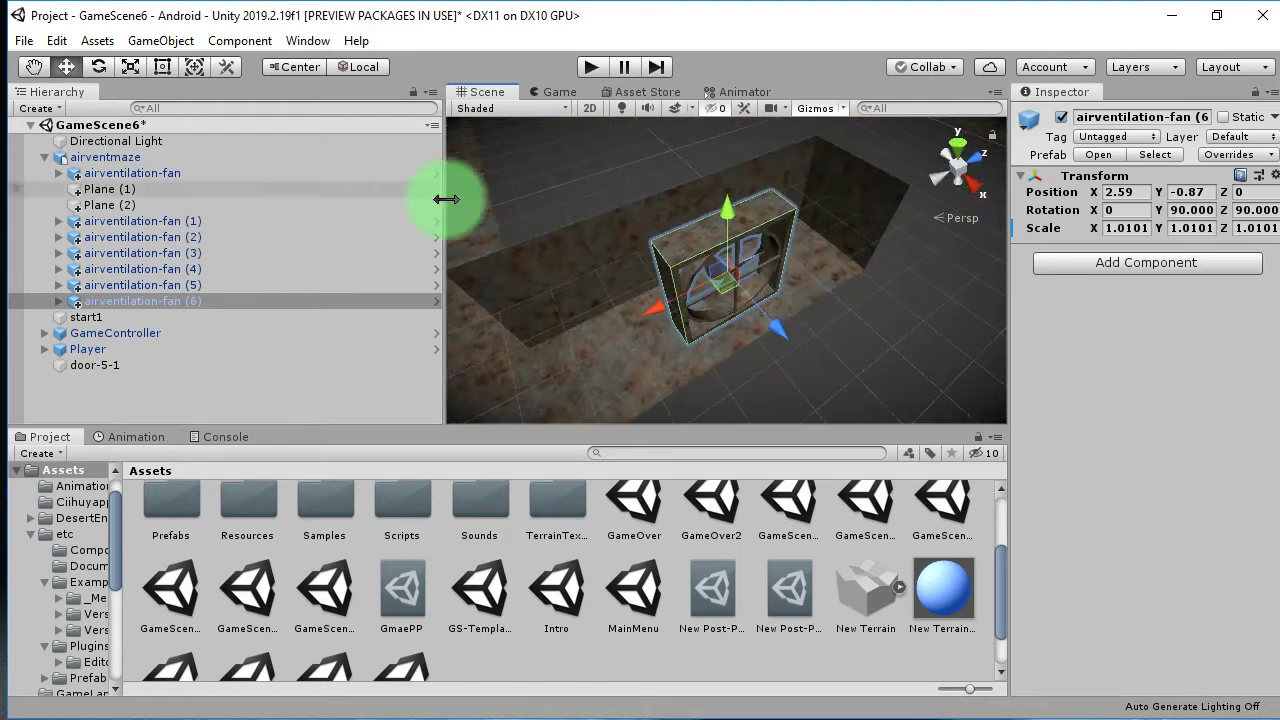
# - Rotate fan (6) to -90, 180, 0 so it lies flat, then review the seven-fan layout
pyautogui.click(98, 66)
pyautogui.moveTo(737, 352); pyautogui.dragTo(455, 296)
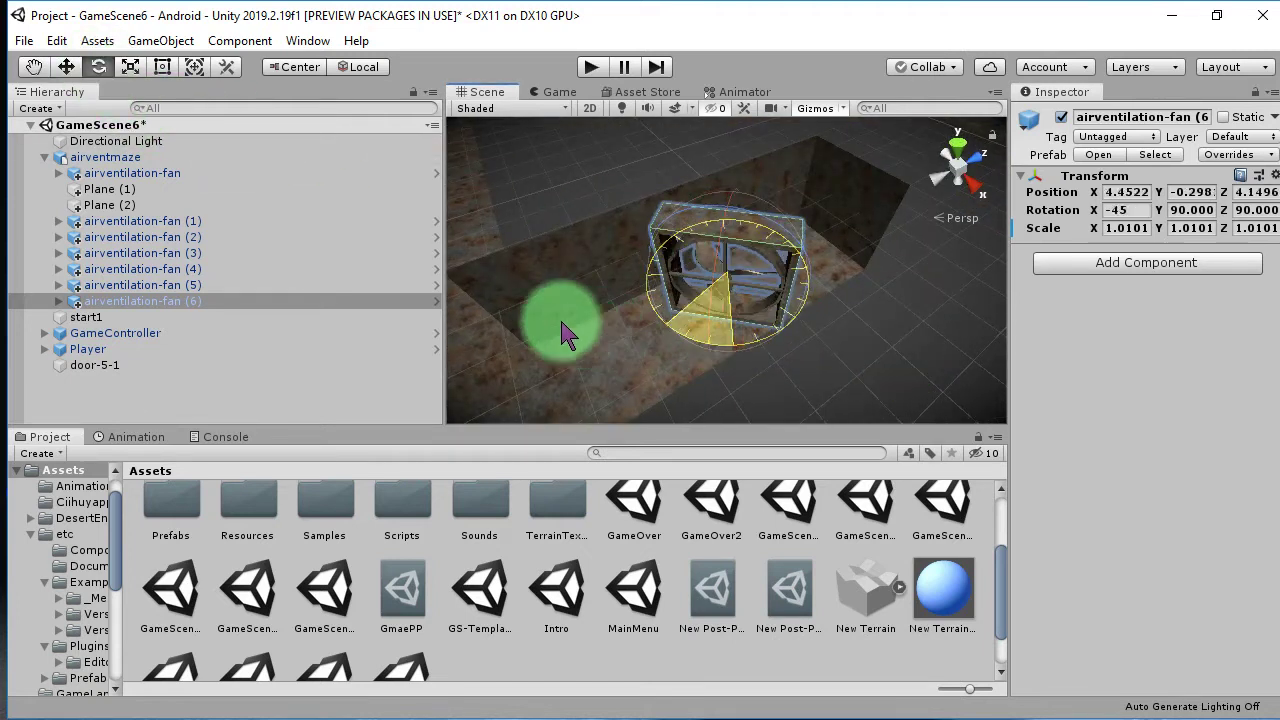
pyautogui.keyDown('alt'); pyautogui.moveTo(747, 291); pyautogui.dragTo(984, 248); pyautogui.keyUp('alt')
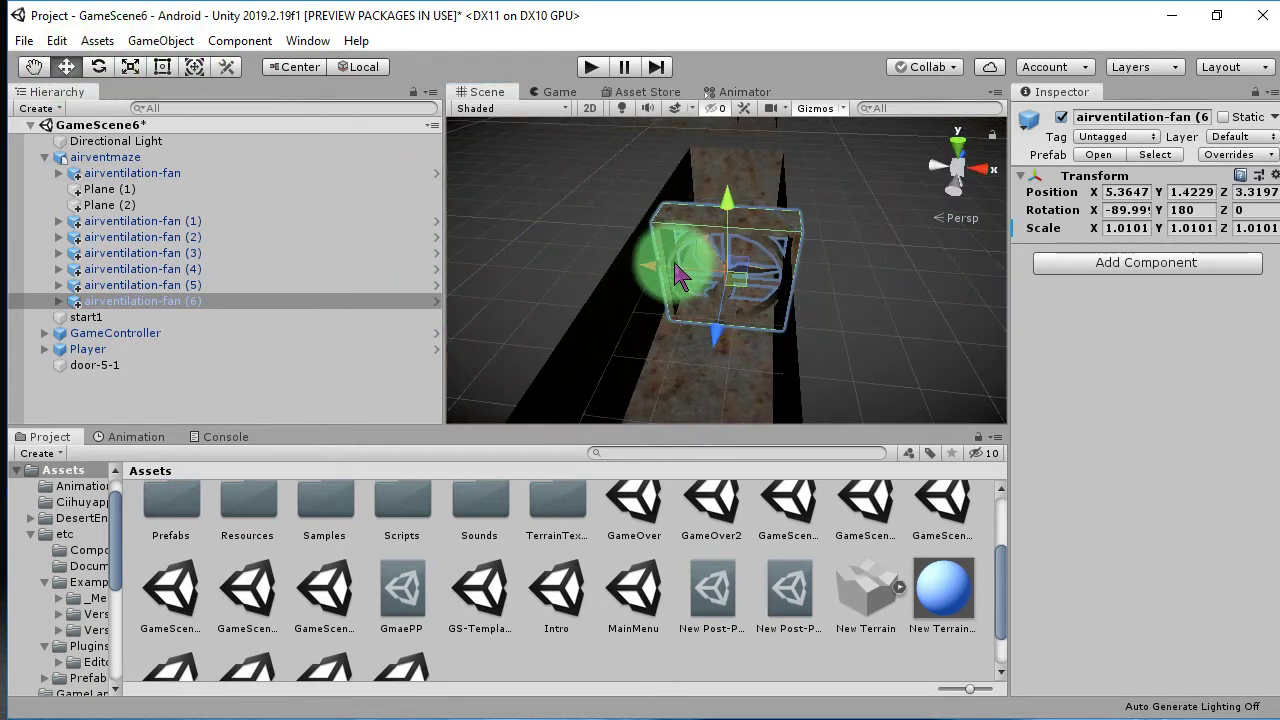
pyautogui.click(665, 274)
pyautogui.click(708, 250)
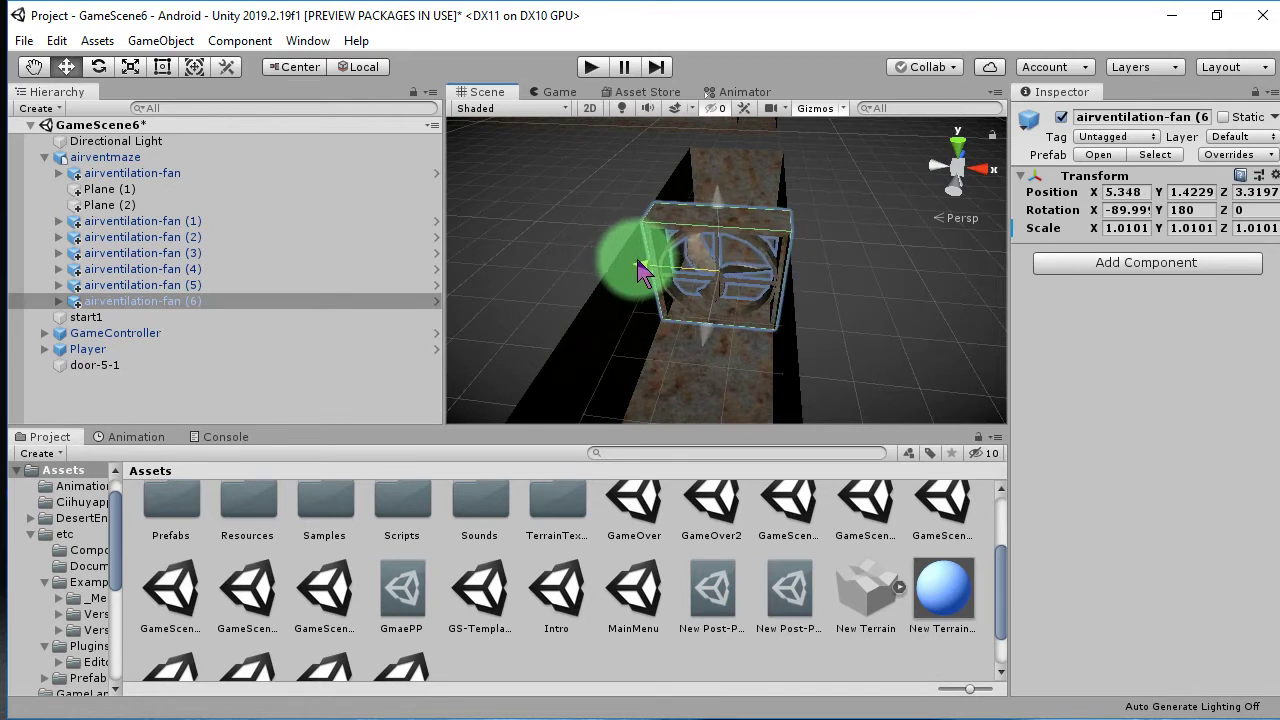
pyautogui.keyDown('alt'); pyautogui.moveTo(640, 270); pyautogui.dragTo(705, 328); pyautogui.keyUp('alt')
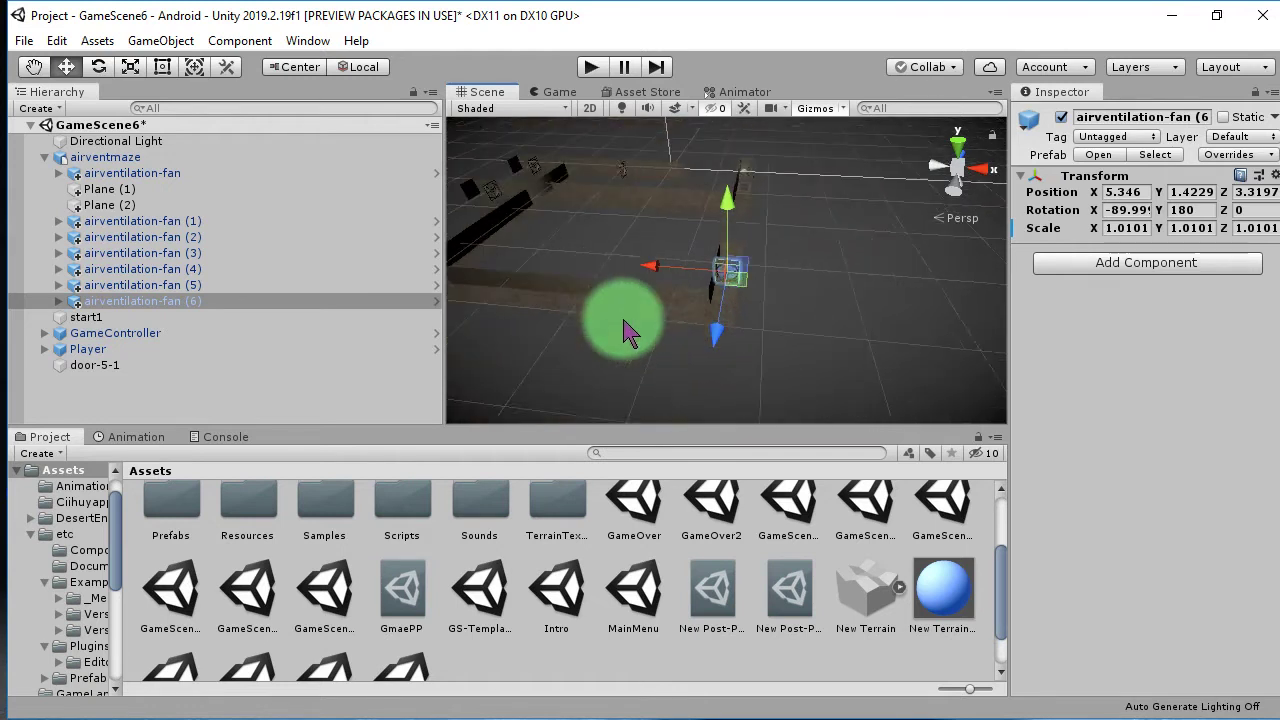
pyautogui.moveTo(539, 297)
pyautogui.keyDown('alt'); pyautogui.mouseDown()
pyautogui.moveTo(749, 314)
pyautogui.moveTo(590, 313)
pyautogui.moveTo(608, 270)
pyautogui.moveTo(777, 291)
pyautogui.moveTo(797, 309)
pyautogui.moveTo(675, 314)
pyautogui.moveTo(769, 387)
pyautogui.mouseUp(); pyautogui.keyUp('alt')
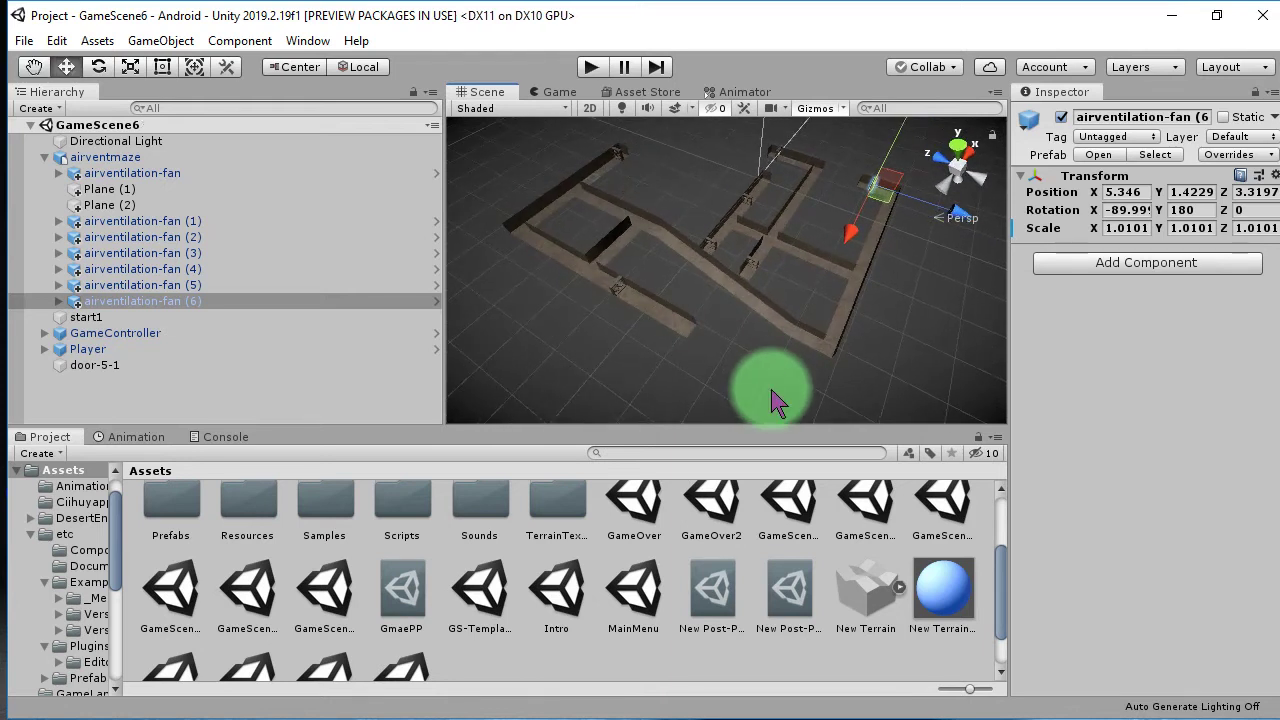
# - Open the start scene from Assets/Ciihuyapps, enter Play mode, and choose Mainkan in the main menu
pyautogui.click(514, 664)
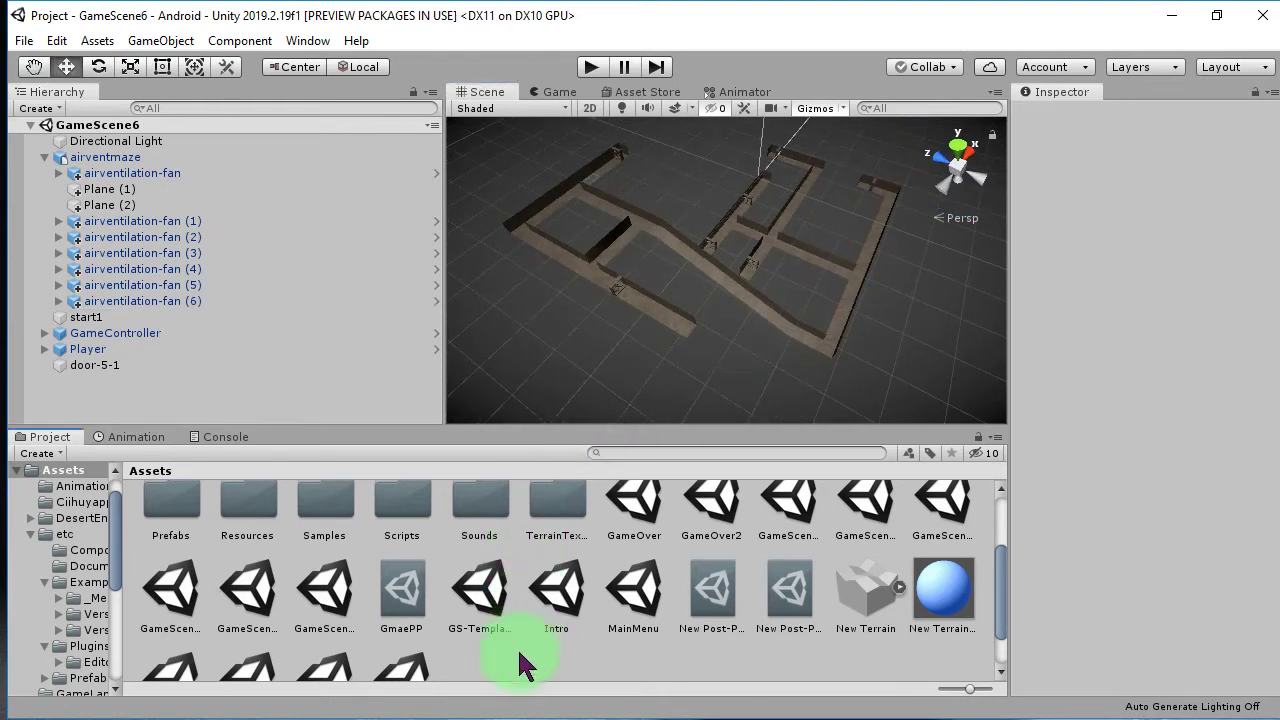
pyautogui.scroll(3, 170, 555)
pyautogui.doubleClick(258, 535)
pyautogui.click(251, 530)
pyautogui.click(535, 640)
pyautogui.doubleClick(181, 625)
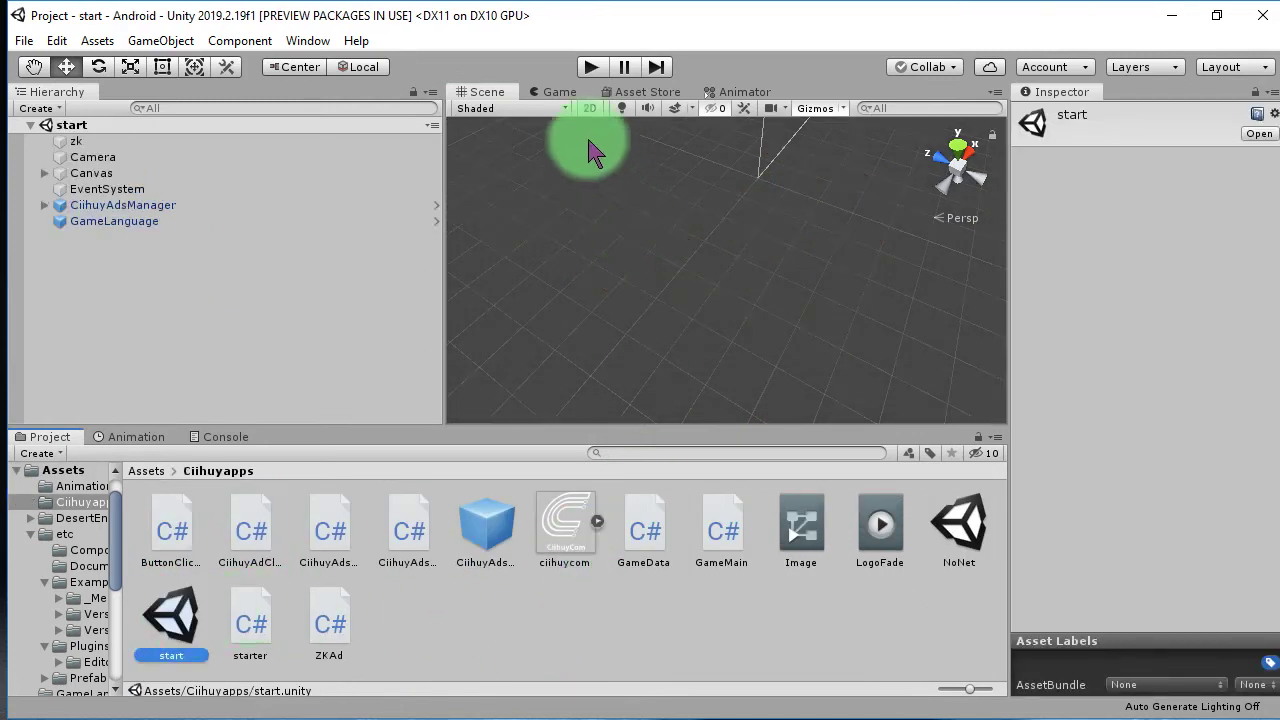
pyautogui.click(590, 68)
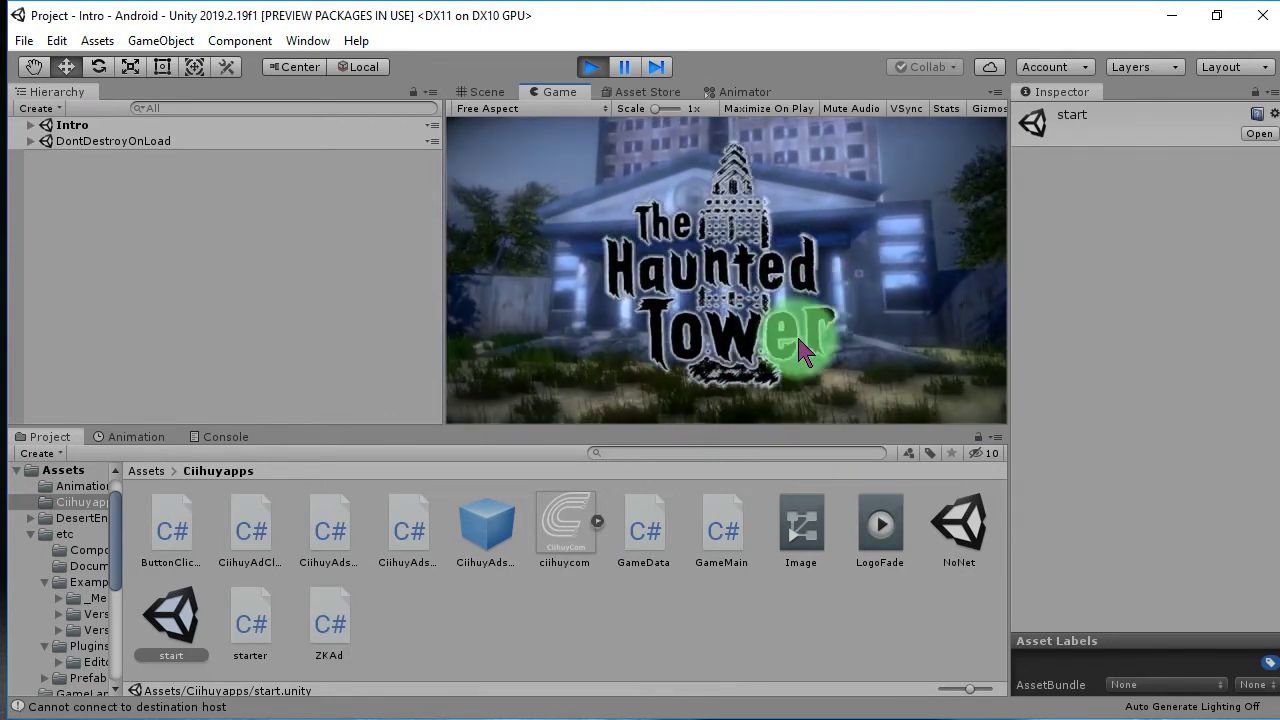
pyautogui.click(562, 324)
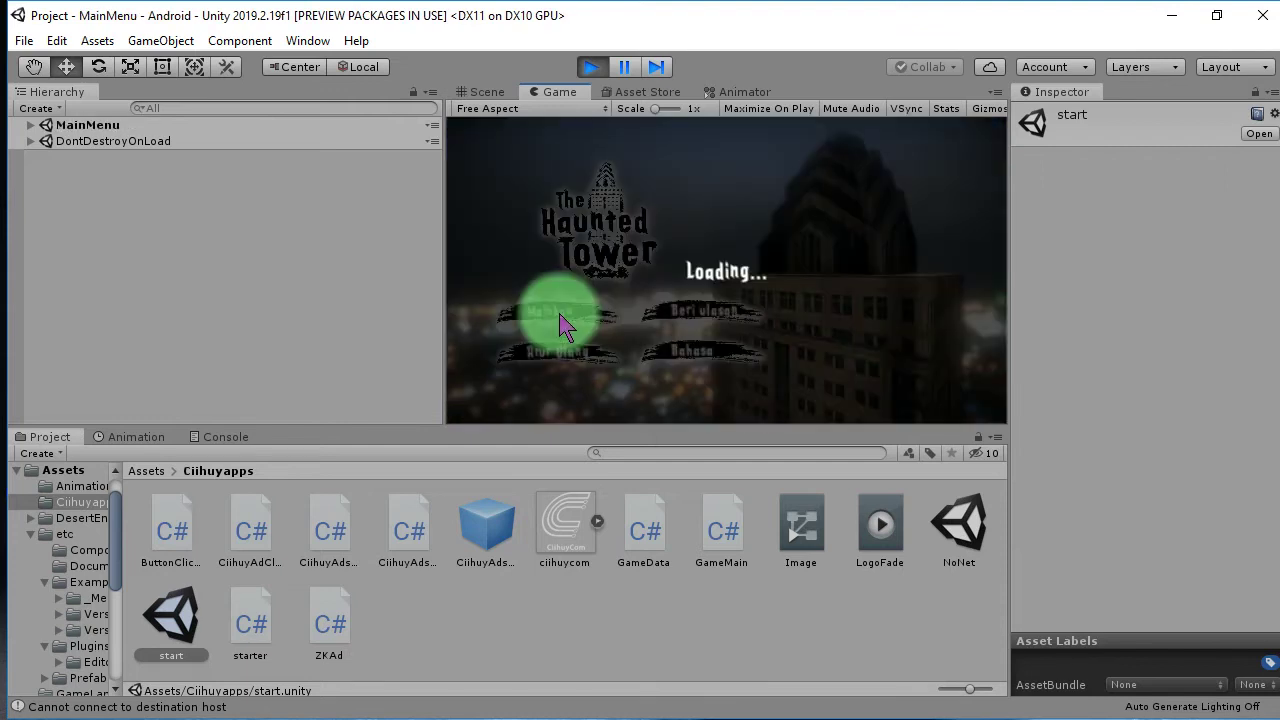
# - Walk the player toward the maze walls and turn the view left and right to look around
pyautogui.moveTo(836, 316); pyautogui.dragTo(826, 304)
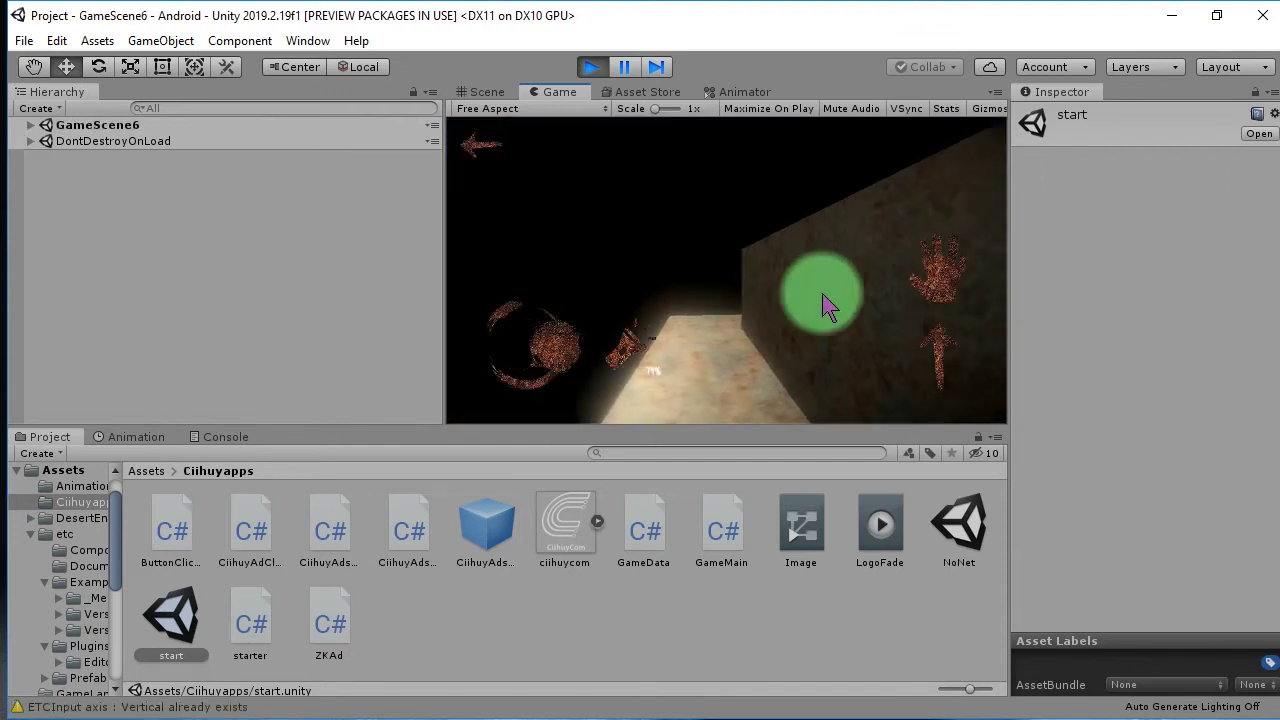
pyautogui.moveTo(633, 340)
pyautogui.mouseDown()
pyautogui.moveTo(825, 183)
pyautogui.moveTo(840, 305)
pyautogui.moveTo(758, 263)
pyautogui.moveTo(672, 250)
pyautogui.moveTo(690, 198)
pyautogui.moveTo(868, 313)
pyautogui.moveTo(929, 294)
pyautogui.moveTo(786, 251)
pyautogui.moveTo(820, 246)
pyautogui.moveTo(762, 218)
pyautogui.moveTo(789, 229)
pyautogui.moveTo(757, 229)
pyautogui.moveTo(771, 240)
pyautogui.moveTo(733, 229)
pyautogui.moveTo(743, 246)
pyautogui.moveTo(720, 262)
pyautogui.moveTo(757, 263)
pyautogui.moveTo(754, 302)
pyautogui.moveTo(788, 307)
pyautogui.moveTo(726, 320)
pyautogui.moveTo(758, 324)
pyautogui.moveTo(800, 300)
pyautogui.moveTo(757, 264)
pyautogui.moveTo(697, 249)
pyautogui.moveTo(790, 294)
pyautogui.moveTo(787, 321)
pyautogui.moveTo(680, 260)
pyautogui.moveTo(849, 266)
pyautogui.moveTo(786, 286)
pyautogui.moveTo(752, 243)
pyautogui.moveTo(777, 246)
pyautogui.moveTo(669, 260)
pyautogui.moveTo(880, 250)
pyautogui.moveTo(812, 248)
pyautogui.moveTo(822, 338)
pyautogui.moveTo(777, 290)
pyautogui.moveTo(791, 286)
pyautogui.moveTo(831, 343)
pyautogui.moveTo(726, 274)
pyautogui.moveTo(775, 300)
pyautogui.moveTo(829, 302)
pyautogui.moveTo(848, 256)
pyautogui.moveTo(754, 224)
pyautogui.moveTo(778, 224)
pyautogui.moveTo(708, 238)
pyautogui.moveTo(776, 242)
pyautogui.moveTo(649, 237)
pyautogui.moveTo(606, 254)
pyautogui.moveTo(617, 266)
pyautogui.moveTo(727, 272)
pyautogui.moveTo(717, 312)
pyautogui.moveTo(699, 311)
pyautogui.moveTo(722, 292)
pyautogui.moveTo(698, 326)
pyautogui.moveTo(703, 352)
pyautogui.moveTo(776, 288)
pyautogui.moveTo(757, 300)
pyautogui.moveTo(729, 286)
pyautogui.moveTo(714, 349)
pyautogui.moveTo(666, 280)
pyautogui.moveTo(735, 335)
pyautogui.moveTo(820, 309)
pyautogui.moveTo(841, 321)
pyautogui.moveTo(733, 332)
pyautogui.mouseUp()
pyautogui.moveTo(765, 286)
pyautogui.mouseDown()
pyautogui.moveTo(714, 334)
pyautogui.moveTo(814, 271)
pyautogui.moveTo(774, 330)
pyautogui.mouseUp()
pyautogui.moveTo(816, 275)
pyautogui.mouseDown()
pyautogui.moveTo(729, 286)
pyautogui.moveTo(706, 263)
pyautogui.moveTo(850, 268)
pyautogui.moveTo(660, 277)
pyautogui.moveTo(794, 263)
pyautogui.moveTo(751, 314)
pyautogui.moveTo(766, 263)
pyautogui.moveTo(672, 270)
pyautogui.moveTo(741, 268)
pyautogui.moveTo(754, 315)
pyautogui.moveTo(794, 277)
pyautogui.moveTo(700, 286)
pyautogui.moveTo(754, 294)
pyautogui.moveTo(774, 314)
pyautogui.moveTo(780, 280)
pyautogui.moveTo(778, 304)
pyautogui.mouseUp()
# - Keep steering the player through the vent corridors until a bright flash appears
pyautogui.moveTo(729, 266)
pyautogui.mouseDown()
pyautogui.moveTo(762, 300)
pyautogui.moveTo(763, 229)
pyautogui.moveTo(786, 277)
pyautogui.moveTo(769, 233)
pyautogui.moveTo(690, 234)
pyautogui.moveTo(764, 232)
pyautogui.moveTo(746, 278)
pyautogui.moveTo(783, 253)
pyautogui.moveTo(680, 251)
pyautogui.moveTo(704, 288)
pyautogui.moveTo(757, 240)
pyautogui.moveTo(786, 240)
pyautogui.moveTo(654, 252)
pyautogui.moveTo(687, 230)
pyautogui.moveTo(720, 250)
pyautogui.moveTo(482, 228)
pyautogui.moveTo(474, 262)
pyautogui.moveTo(849, 251)
pyautogui.moveTo(680, 206)
pyautogui.moveTo(766, 243)
pyautogui.moveTo(842, 246)
pyautogui.moveTo(814, 268)
pyautogui.moveTo(826, 274)
pyautogui.moveTo(798, 292)
pyautogui.moveTo(749, 195)
pyautogui.moveTo(806, 240)
pyautogui.moveTo(760, 266)
pyautogui.moveTo(737, 320)
pyautogui.moveTo(726, 304)
pyautogui.moveTo(820, 246)
pyautogui.moveTo(780, 308)
pyautogui.moveTo(786, 277)
pyautogui.moveTo(761, 314)
pyautogui.moveTo(765, 341)
pyautogui.moveTo(780, 334)
pyautogui.moveTo(780, 277)
pyautogui.moveTo(757, 271)
pyautogui.moveTo(757, 306)
pyautogui.moveTo(761, 263)
pyautogui.moveTo(766, 290)
pyautogui.moveTo(729, 284)
pyautogui.moveTo(786, 298)
pyautogui.moveTo(746, 302)
pyautogui.moveTo(846, 352)
pyautogui.moveTo(964, 271)
pyautogui.moveTo(1026, 280)
pyautogui.moveTo(909, 296)
pyautogui.moveTo(866, 259)
pyautogui.moveTo(898, 209)
pyautogui.moveTo(877, 134)
pyautogui.moveTo(790, 203)
pyautogui.moveTo(764, 250)
pyautogui.moveTo(796, 269)
pyautogui.moveTo(777, 263)
pyautogui.moveTo(764, 231)
pyautogui.moveTo(766, 263)
pyautogui.moveTo(777, 246)
pyautogui.moveTo(790, 292)
pyautogui.moveTo(766, 243)
pyautogui.moveTo(763, 306)
pyautogui.moveTo(734, 296)
pyautogui.moveTo(746, 260)
pyautogui.moveTo(723, 285)
pyautogui.moveTo(763, 249)
pyautogui.moveTo(714, 289)
pyautogui.moveTo(754, 269)
pyautogui.moveTo(764, 297)
pyautogui.moveTo(789, 266)
pyautogui.moveTo(818, 283)
pyautogui.moveTo(749, 257)
pyautogui.moveTo(775, 298)
pyautogui.moveTo(774, 257)
pyautogui.moveTo(820, 251)
pyautogui.moveTo(837, 263)
pyautogui.moveTo(602, 308)
pyautogui.moveTo(603, 269)
pyautogui.moveTo(763, 271)
pyautogui.moveTo(787, 318)
pyautogui.moveTo(814, 312)
pyautogui.moveTo(717, 266)
pyautogui.moveTo(657, 274)
pyautogui.moveTo(709, 320)
pyautogui.moveTo(743, 302)
pyautogui.moveTo(877, 304)
pyautogui.moveTo(757, 286)
pyautogui.moveTo(951, 294)
pyautogui.moveTo(904, 298)
pyautogui.moveTo(926, 252)
pyautogui.moveTo(699, 168)
pyautogui.moveTo(846, 145)
pyautogui.moveTo(909, 194)
pyautogui.moveTo(503, 200)
pyautogui.moveTo(543, 177)
pyautogui.moveTo(563, 195)
pyautogui.mouseUp()
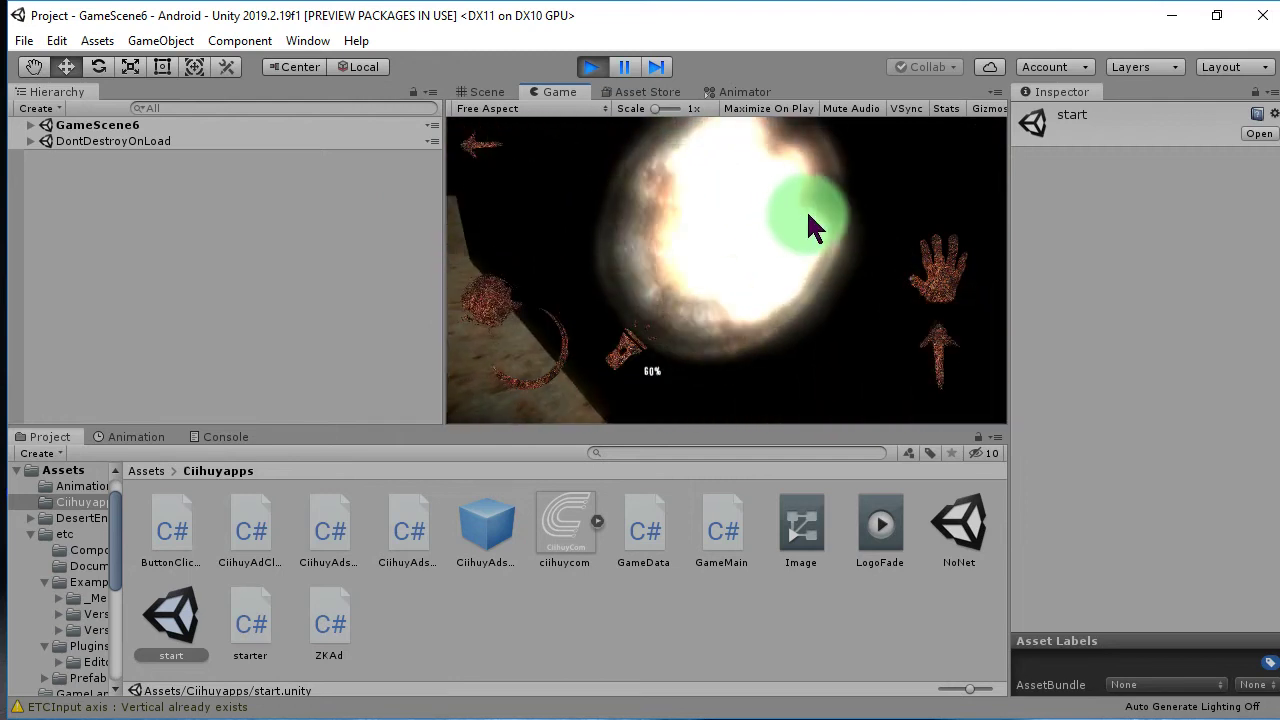
# - Turn down the corridor, tilt toward the floor vent grate, and walk the player forward
pyautogui.moveTo(698, 255)
pyautogui.mouseDown()
pyautogui.moveTo(742, 302)
pyautogui.moveTo(667, 224)
pyautogui.moveTo(760, 246)
pyautogui.moveTo(766, 263)
pyautogui.moveTo(793, 253)
pyautogui.moveTo(729, 263)
pyautogui.moveTo(749, 246)
pyautogui.moveTo(748, 268)
pyautogui.moveTo(749, 199)
pyautogui.moveTo(747, 280)
pyautogui.moveTo(766, 241)
pyautogui.moveTo(757, 329)
pyautogui.moveTo(786, 309)
pyautogui.moveTo(815, 215)
pyautogui.moveTo(823, 293)
pyautogui.moveTo(651, 340)
pyautogui.moveTo(686, 337)
pyautogui.moveTo(806, 255)
pyautogui.moveTo(816, 390)
pyautogui.moveTo(806, 198)
pyautogui.moveTo(767, 242)
pyautogui.moveTo(777, 280)
pyautogui.moveTo(703, 234)
pyautogui.moveTo(609, 242)
pyautogui.moveTo(757, 220)
pyautogui.moveTo(800, 238)
pyautogui.moveTo(703, 269)
pyautogui.mouseUp()
pyautogui.moveTo(789, 271)
pyautogui.mouseDown()
pyautogui.moveTo(694, 242)
pyautogui.moveTo(852, 265)
pyautogui.mouseUp()
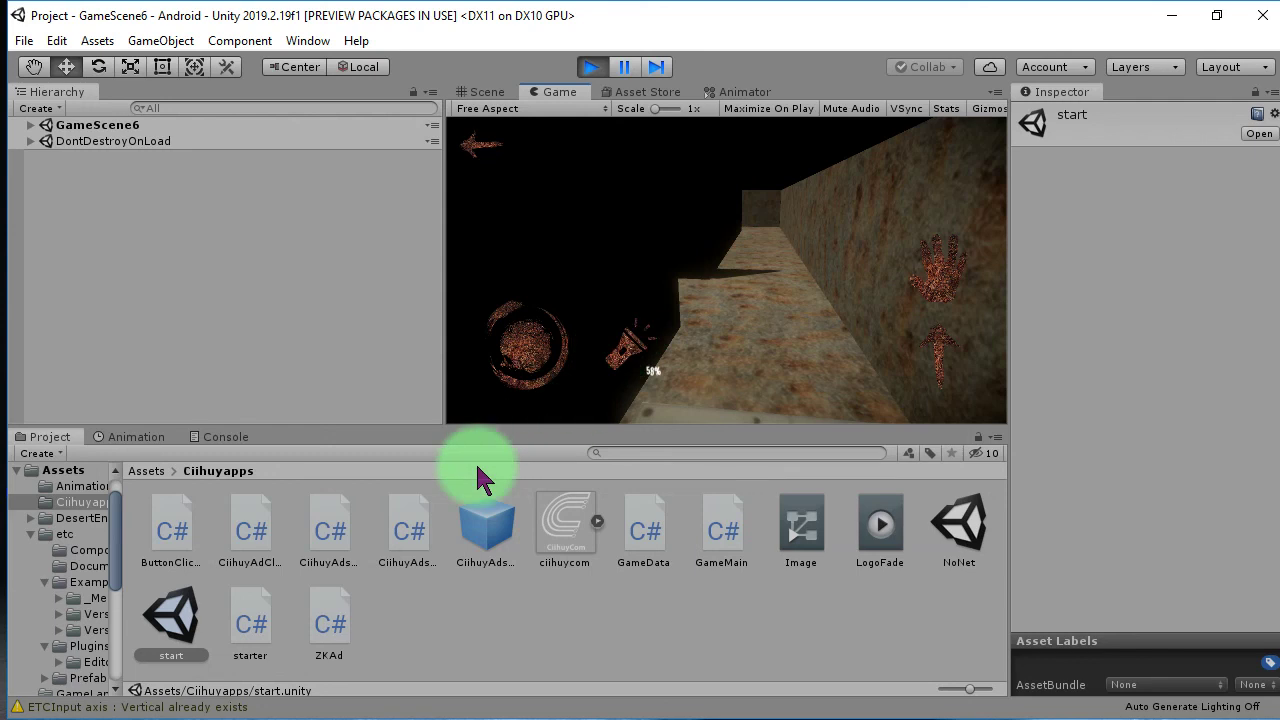
pyautogui.moveTo(760, 334)
pyautogui.mouseDown()
pyautogui.moveTo(754, 366)
pyautogui.moveTo(783, 370)
pyautogui.moveTo(749, 314)
pyautogui.moveTo(763, 257)
pyautogui.moveTo(714, 180)
pyautogui.moveTo(790, 165)
pyautogui.moveTo(766, 149)
pyautogui.moveTo(771, 309)
pyautogui.mouseUp()
pyautogui.click(524, 352)
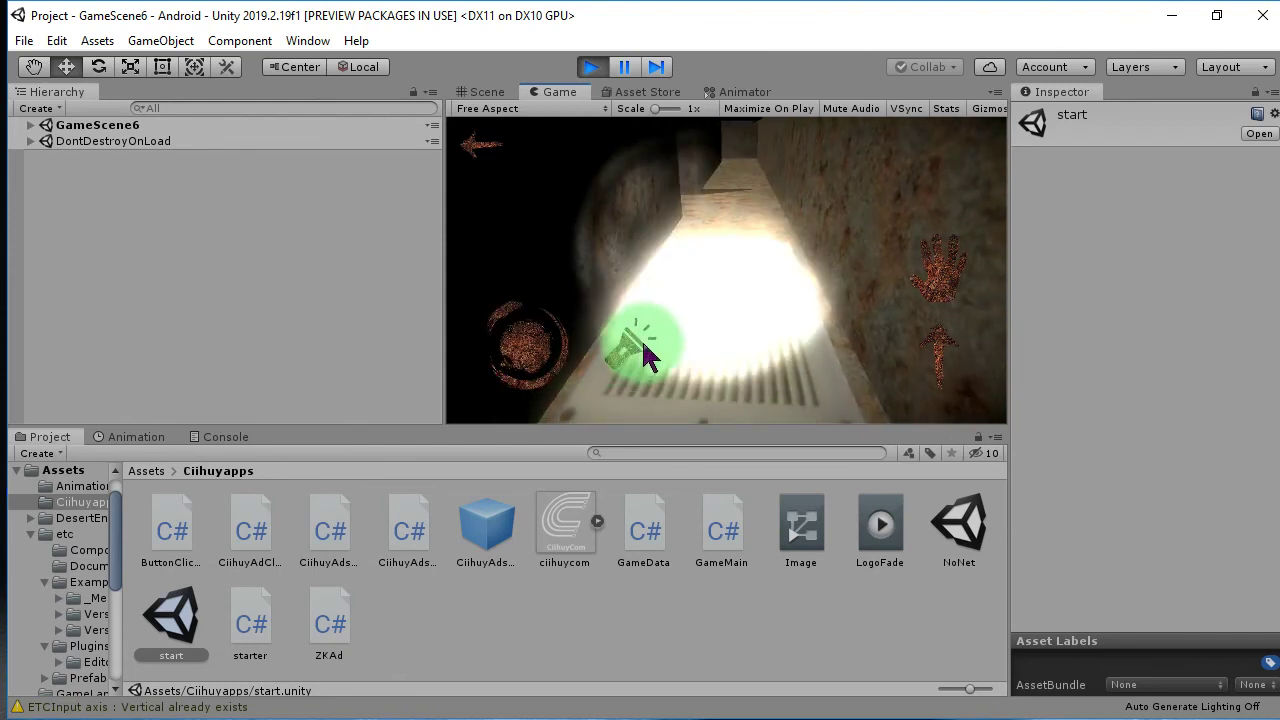